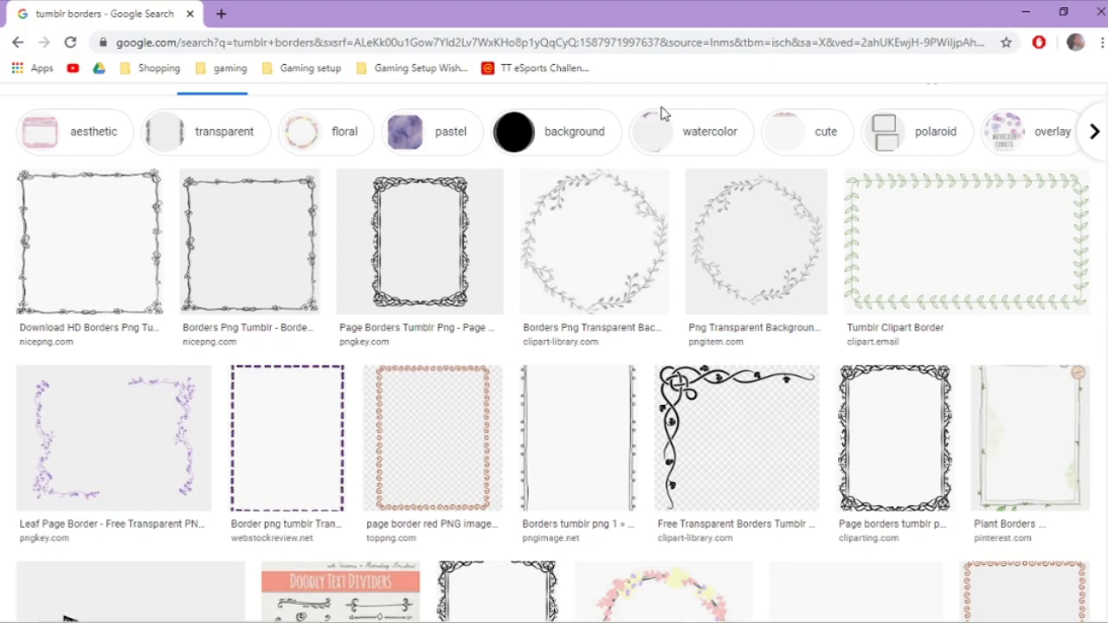
Step: Browse the tumblr borders image results and preview the Windows Paint Border Tumblr Green Screens result
{"action": "scroll", "coordinate": [663, 114], "scroll_direction": "down", "scroll_amount": 1}
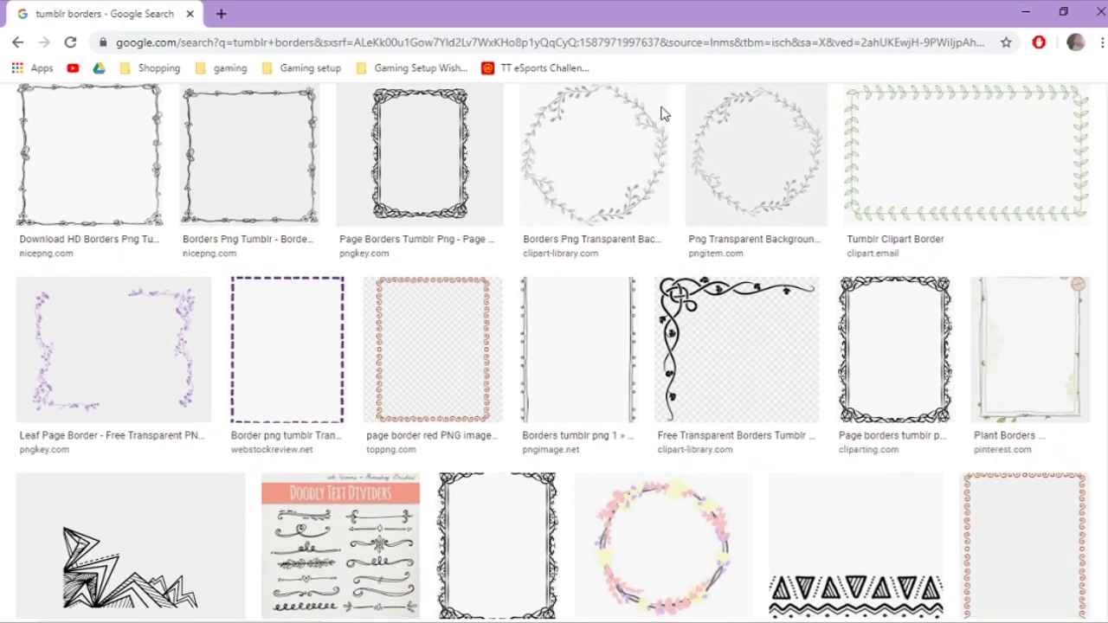
{"action": "scroll", "coordinate": [662, 113], "scroll_direction": "down", "scroll_amount": 1}
{"action": "scroll", "coordinate": [662, 114], "scroll_direction": "down", "scroll_amount": 2}
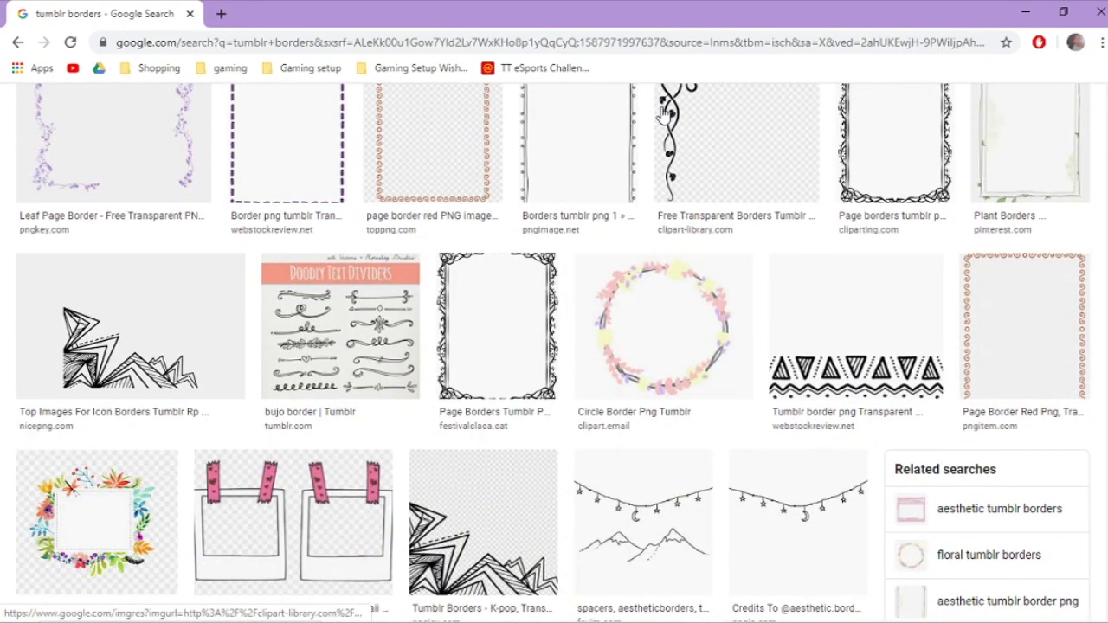
{"action": "scroll", "coordinate": [662, 114], "scroll_direction": "down", "scroll_amount": 4}
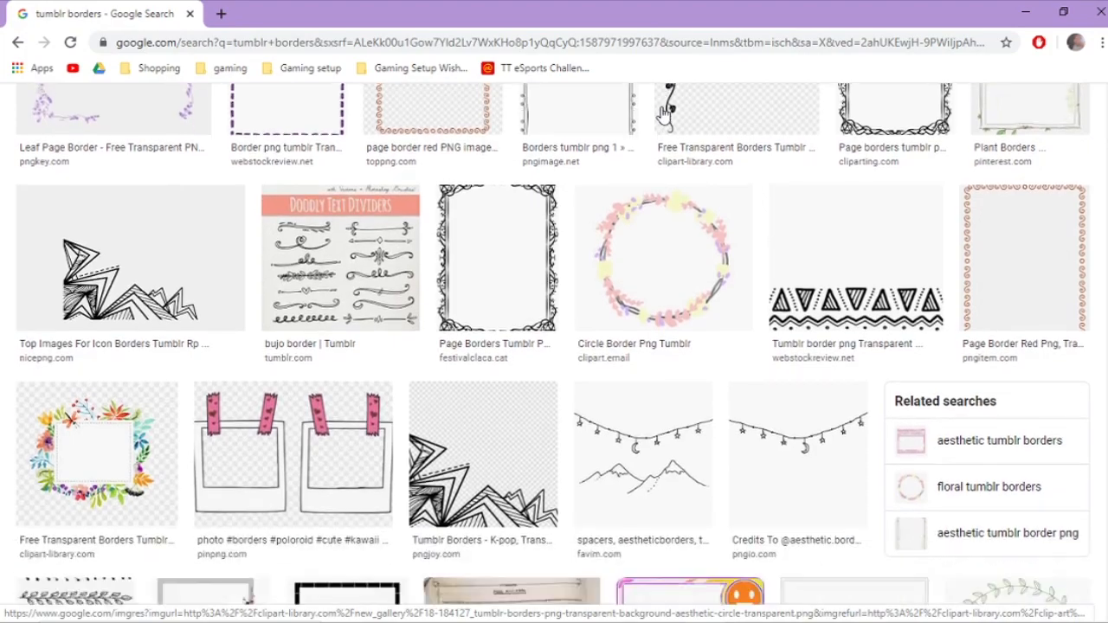
{"action": "scroll", "coordinate": [663, 115], "scroll_direction": "up", "scroll_amount": 9}
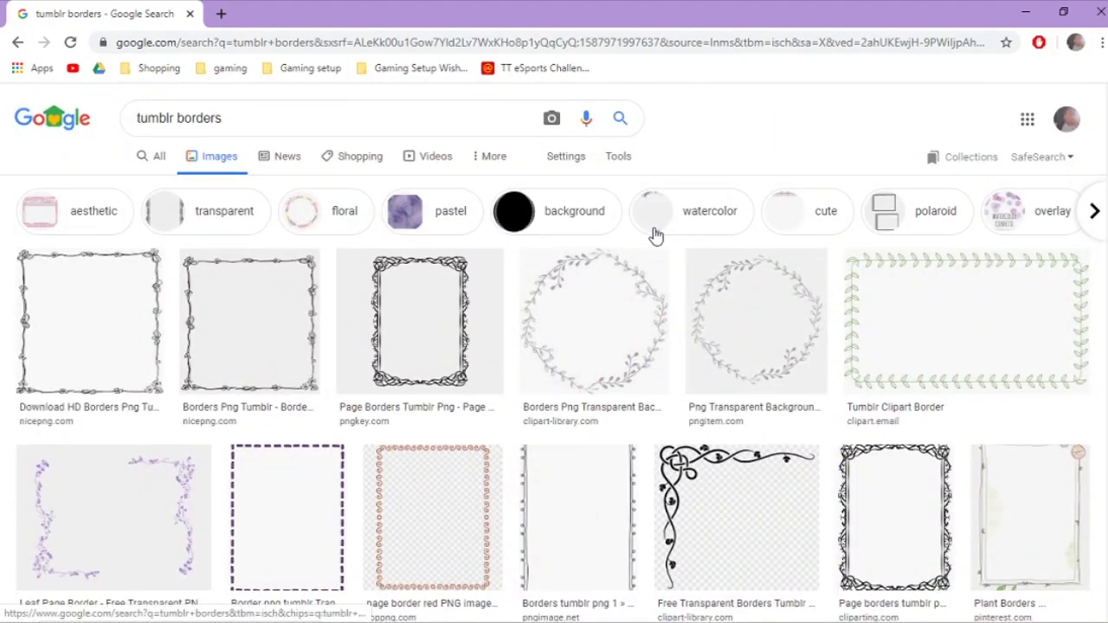
{"action": "scroll", "coordinate": [656, 236], "scroll_direction": "down", "scroll_amount": 1}
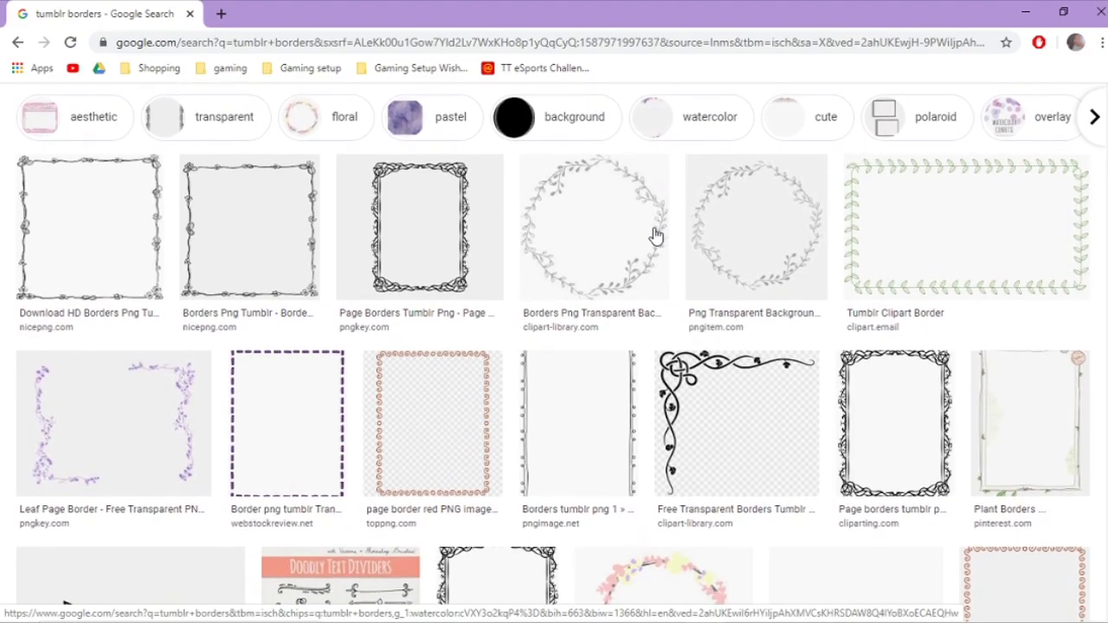
{"action": "scroll", "coordinate": [656, 235], "scroll_direction": "down", "scroll_amount": 6}
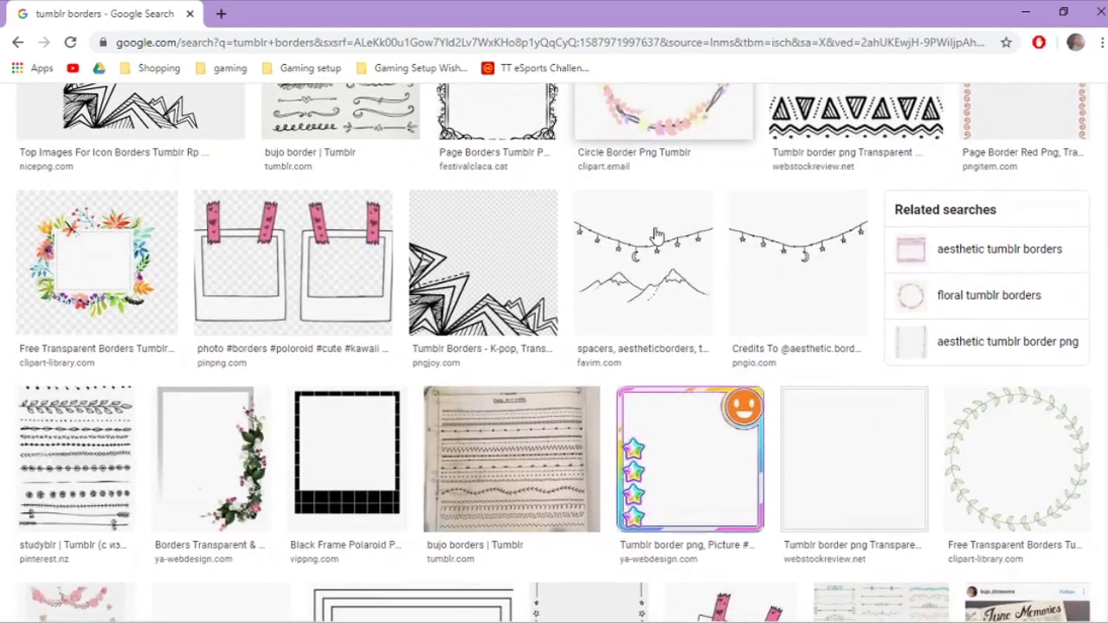
{"action": "scroll", "coordinate": [656, 235], "scroll_direction": "down", "scroll_amount": 8}
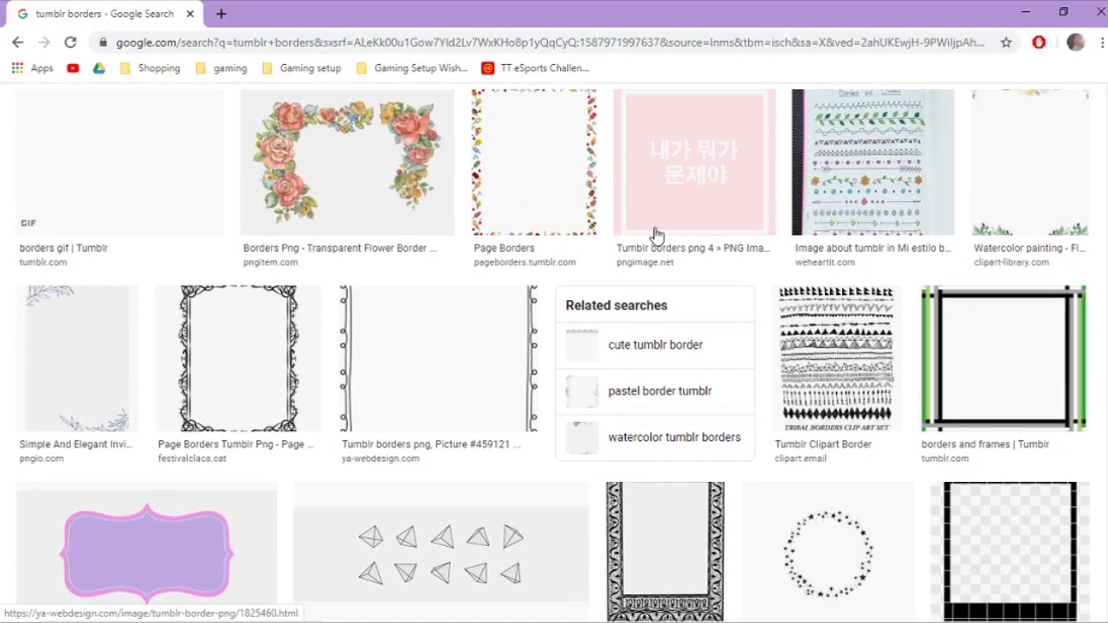
{"action": "scroll", "coordinate": [656, 235], "scroll_direction": "down", "scroll_amount": 10}
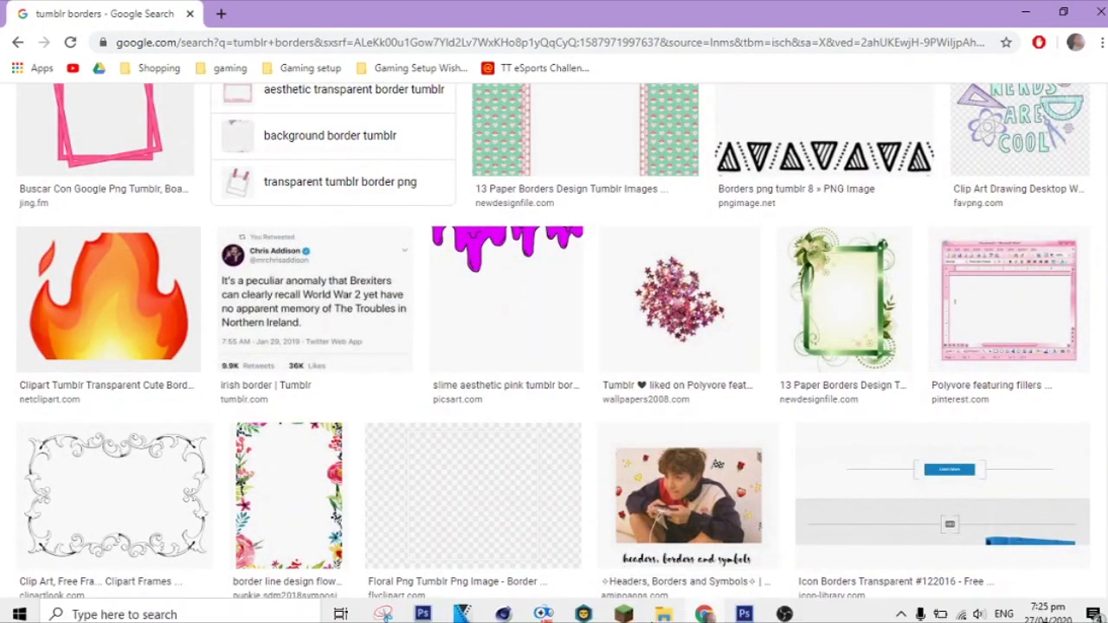
{"action": "scroll", "coordinate": [424, 262], "scroll_direction": "down", "scroll_amount": 5}
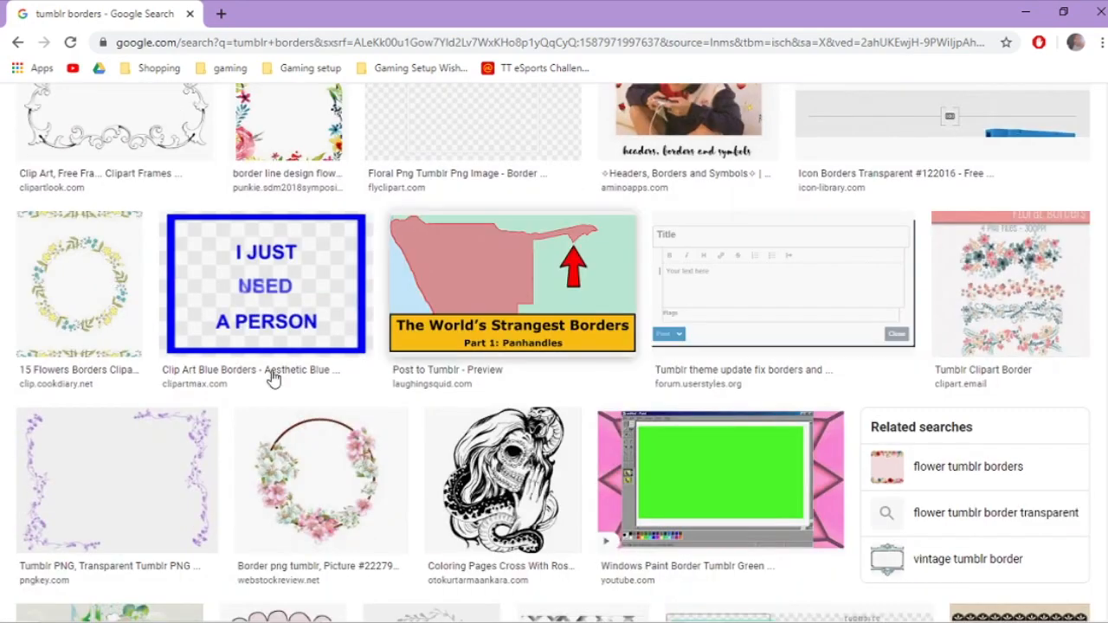
{"action": "left_click", "coordinate": [702, 476]}
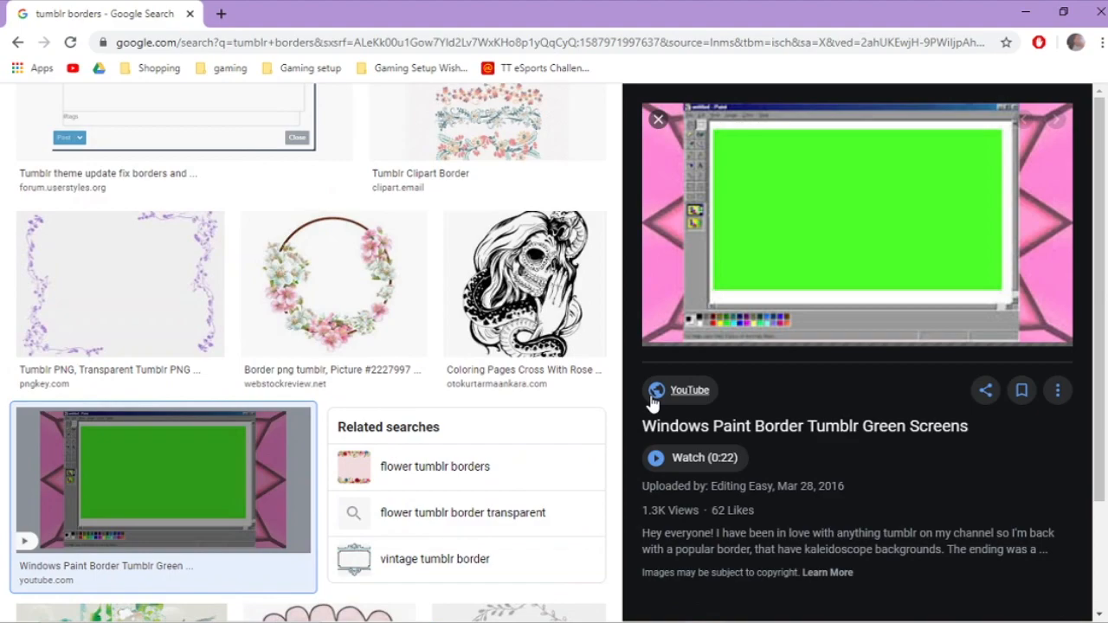
Step: Switch to Photoshop and start a new document named Thumbnail 101
{"action": "left_click", "coordinate": [743, 608]}
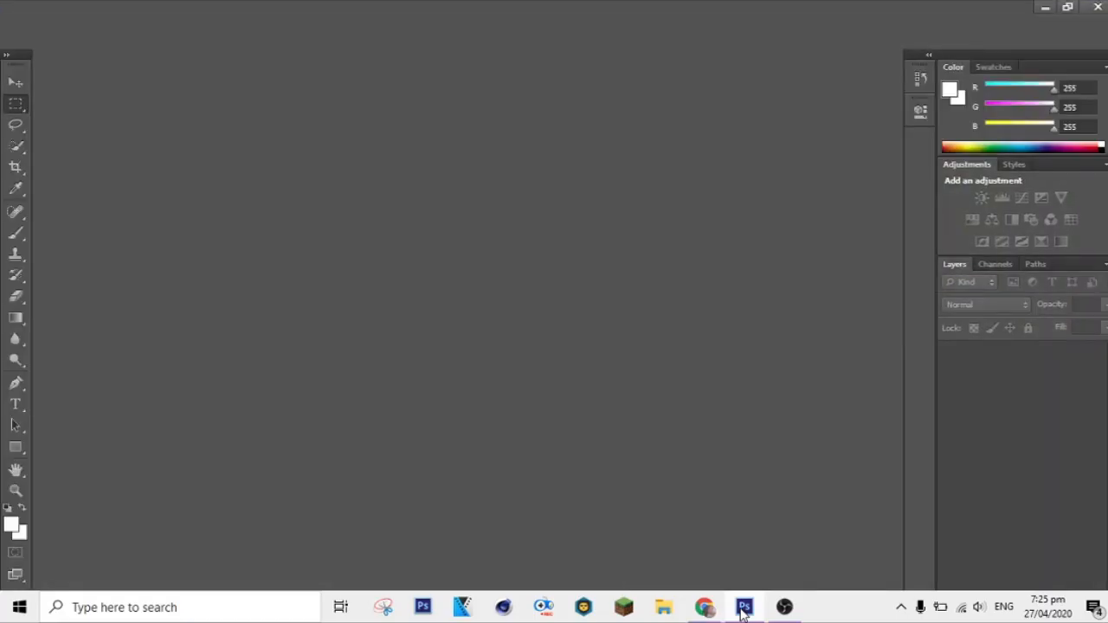
{"action": "left_click", "coordinate": [45, 10]}
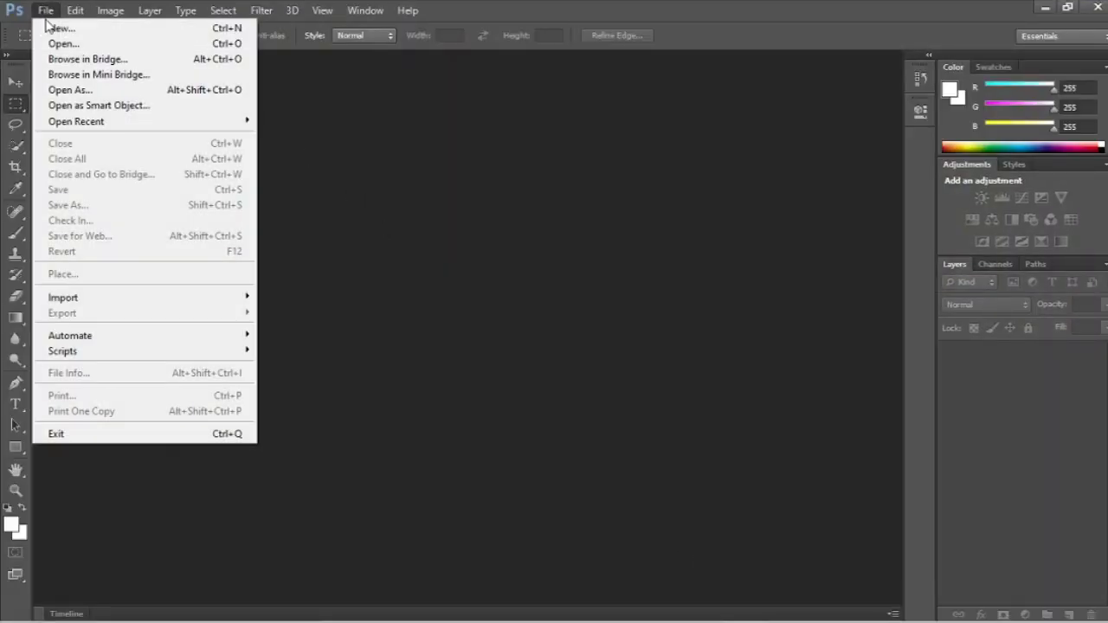
{"action": "left_click", "coordinate": [45, 10]}
{"action": "left_click", "coordinate": [46, 11]}
{"action": "left_click", "coordinate": [54, 28]}
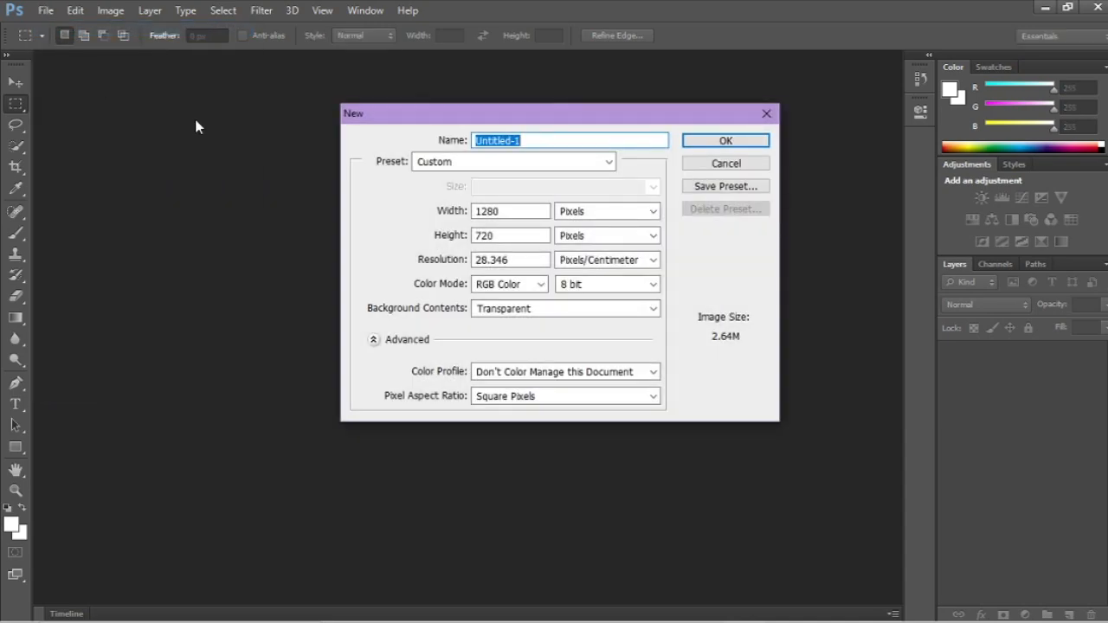
{"action": "key", "text": "BackSpace"}
{"action": "type", "text": "Thumbnail 101"}
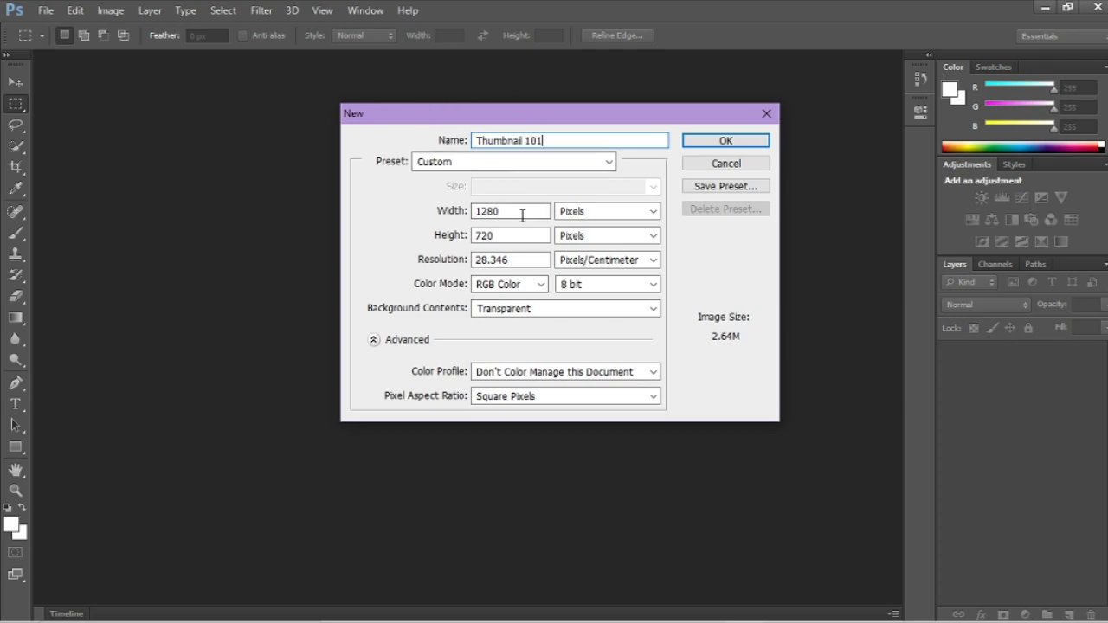
Step: Configure the new document with the Custom preset, width in pixels and Transparent background contents
{"action": "left_click", "coordinate": [549, 164]}
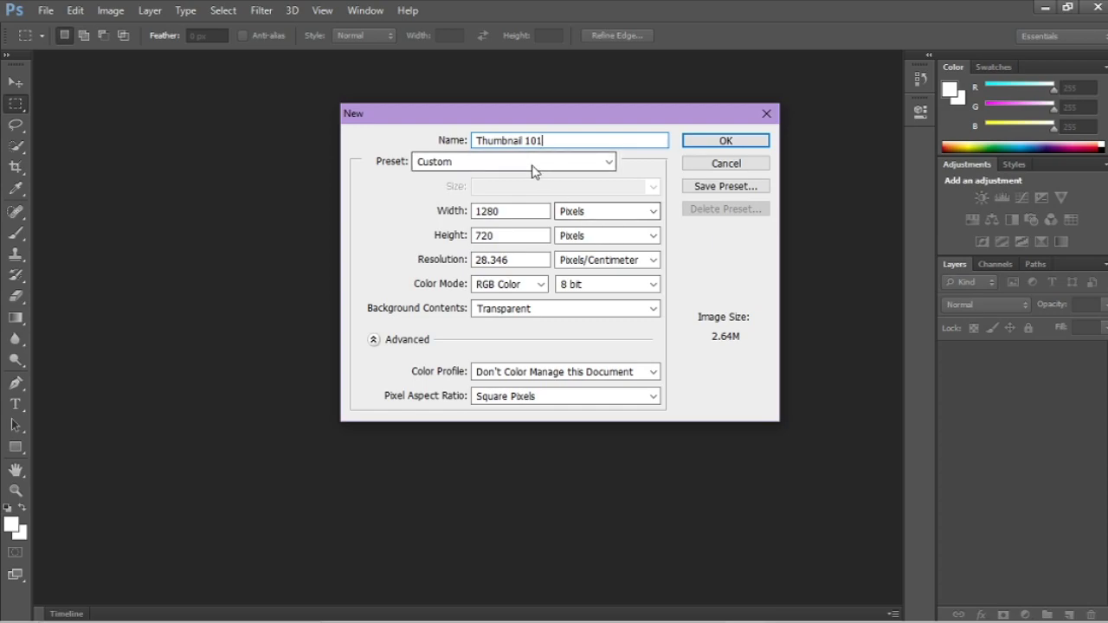
{"action": "left_click", "coordinate": [534, 324]}
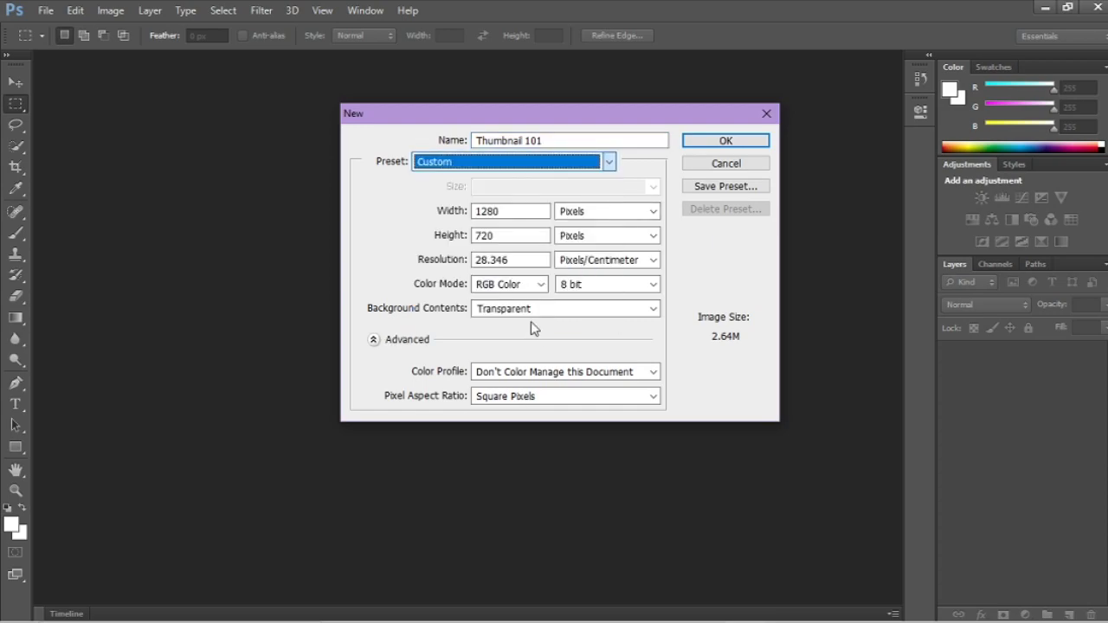
{"action": "left_click", "coordinate": [595, 215]}
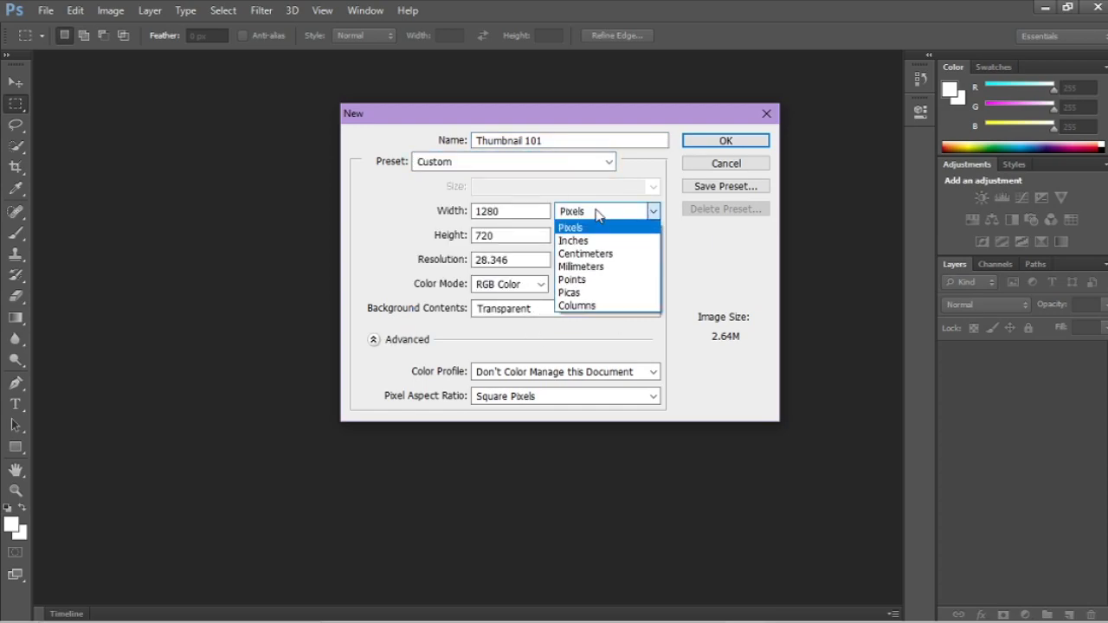
{"action": "left_click", "coordinate": [592, 230]}
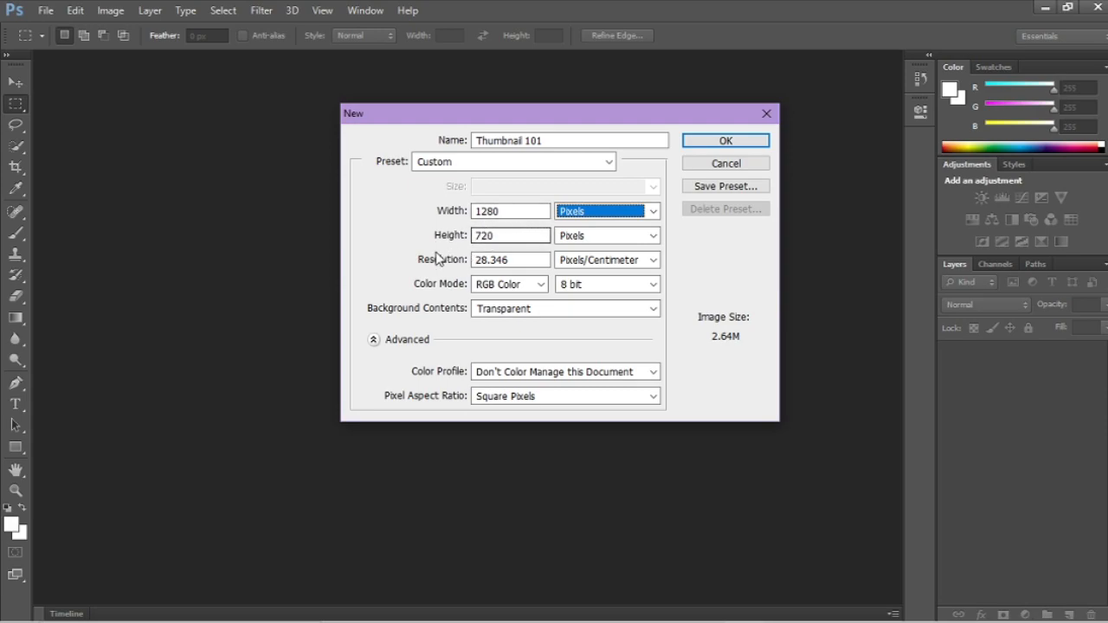
{"action": "left_click", "coordinate": [490, 314]}
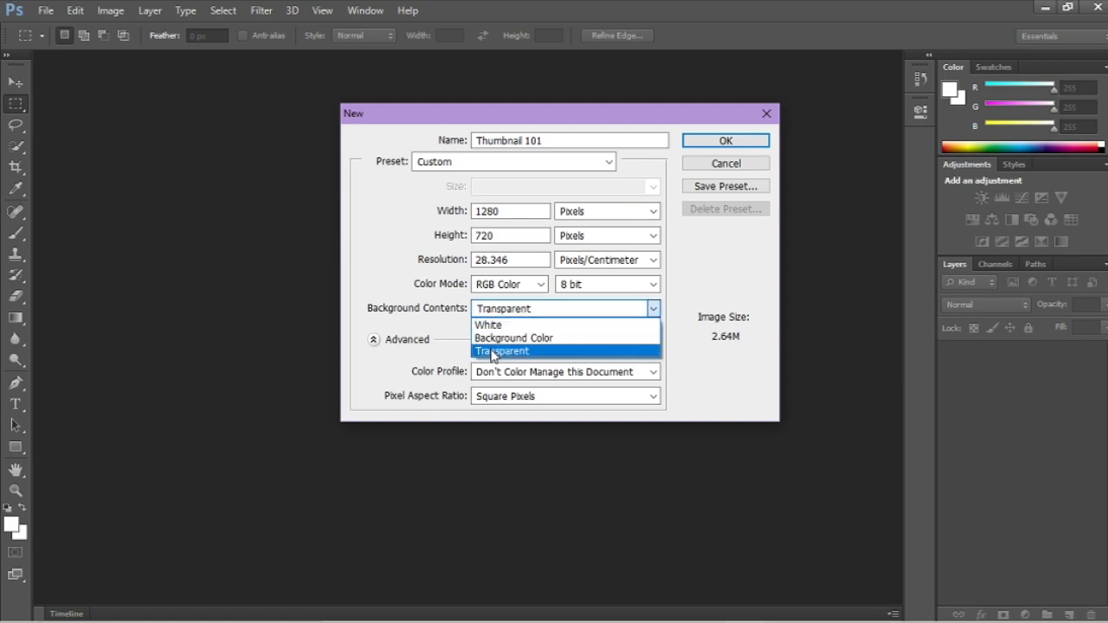
{"action": "left_click", "coordinate": [492, 352]}
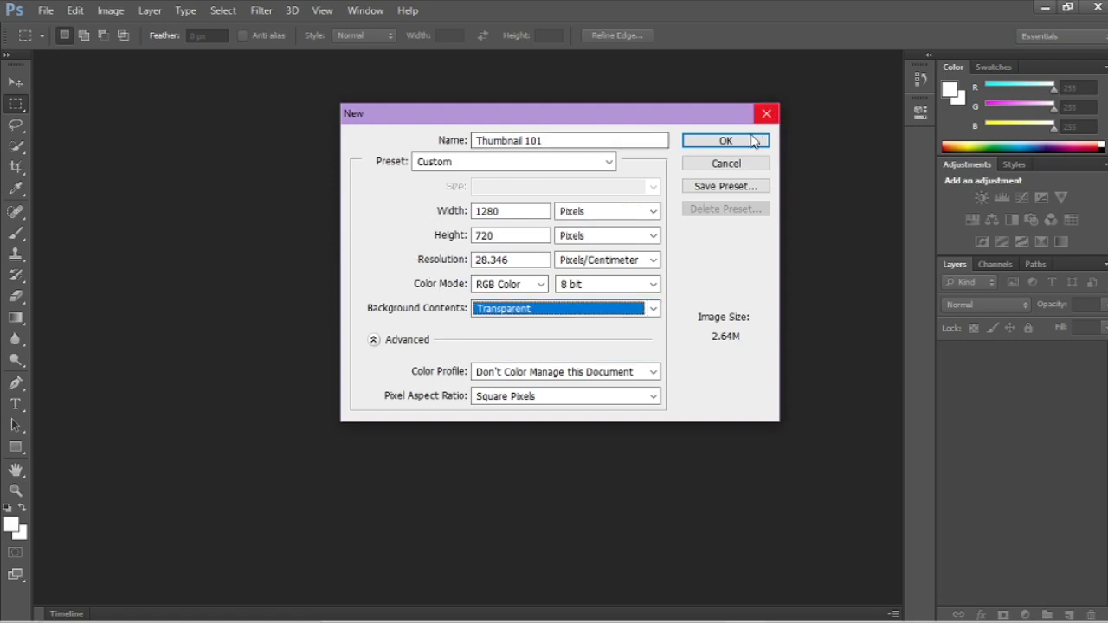
Step: Save the document settings as a preset named 1280 px X 720 px and create the document
{"action": "left_click", "coordinate": [719, 192]}
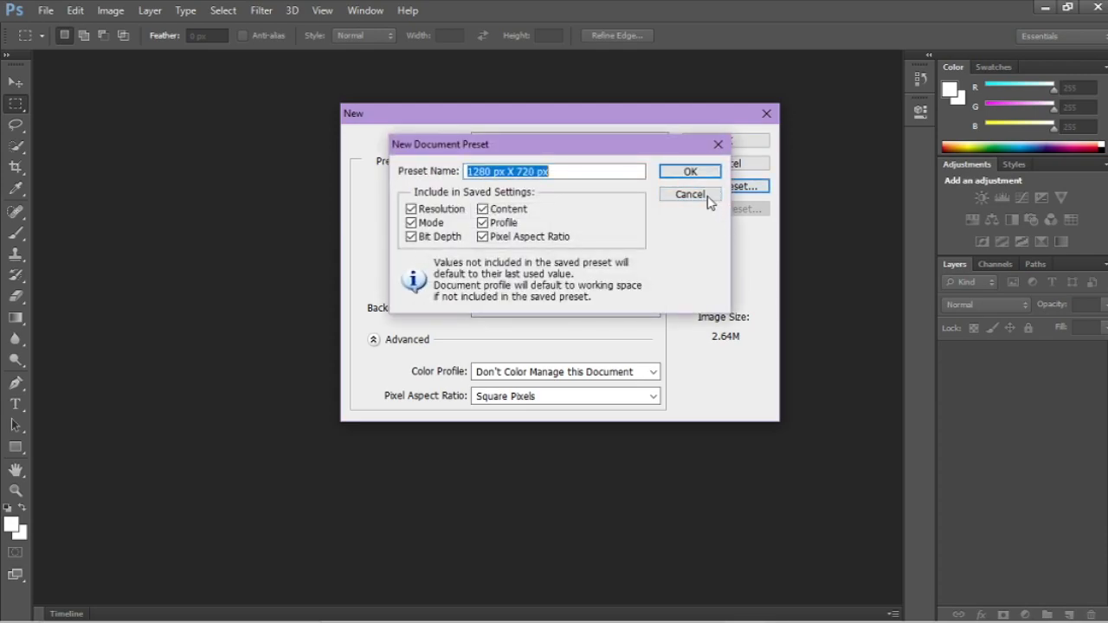
{"action": "left_click", "coordinate": [689, 172]}
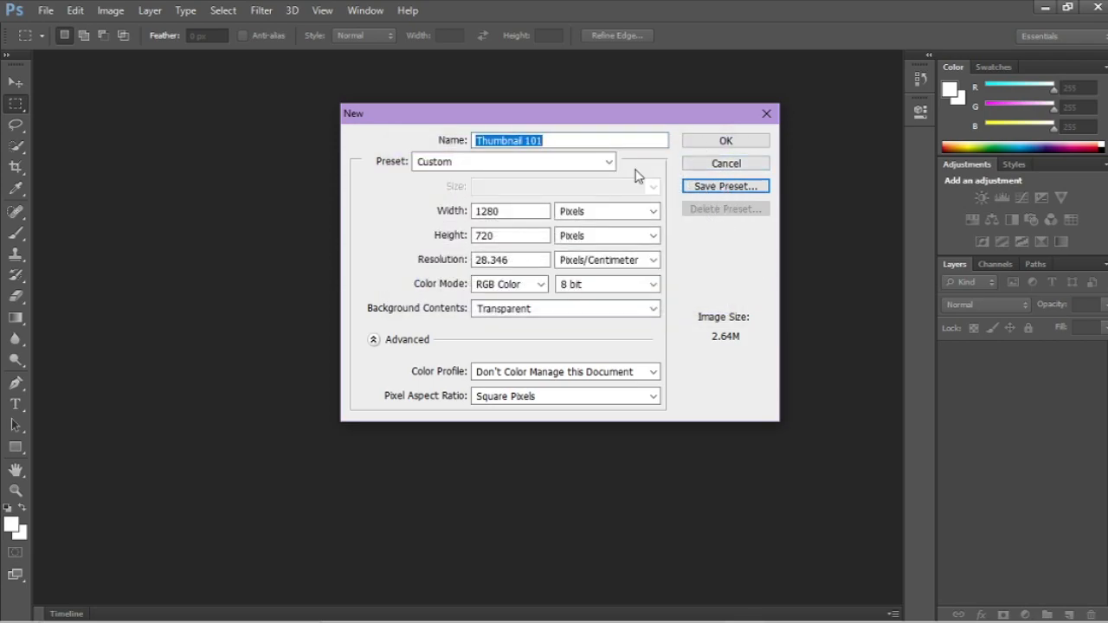
{"action": "left_click", "coordinate": [609, 162]}
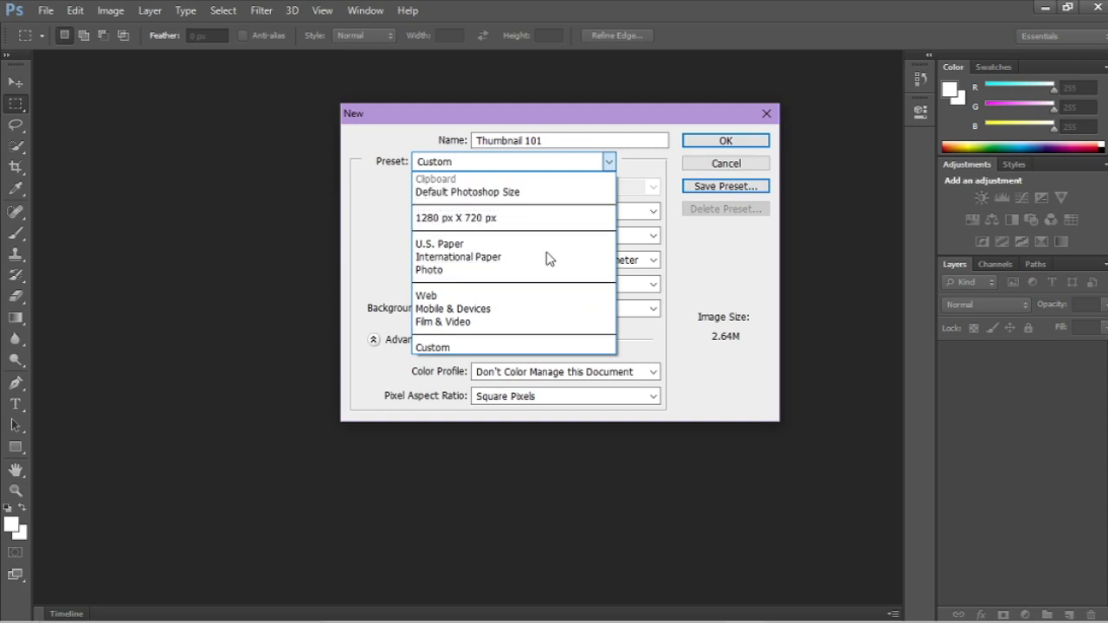
{"action": "left_click", "coordinate": [728, 305]}
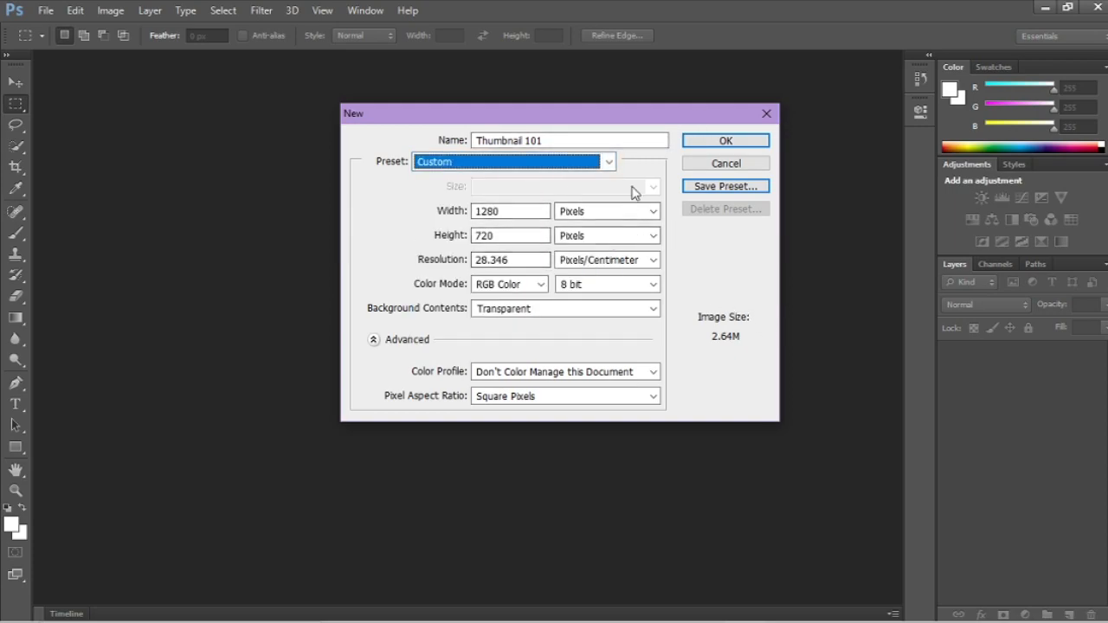
{"action": "left_click", "coordinate": [711, 143]}
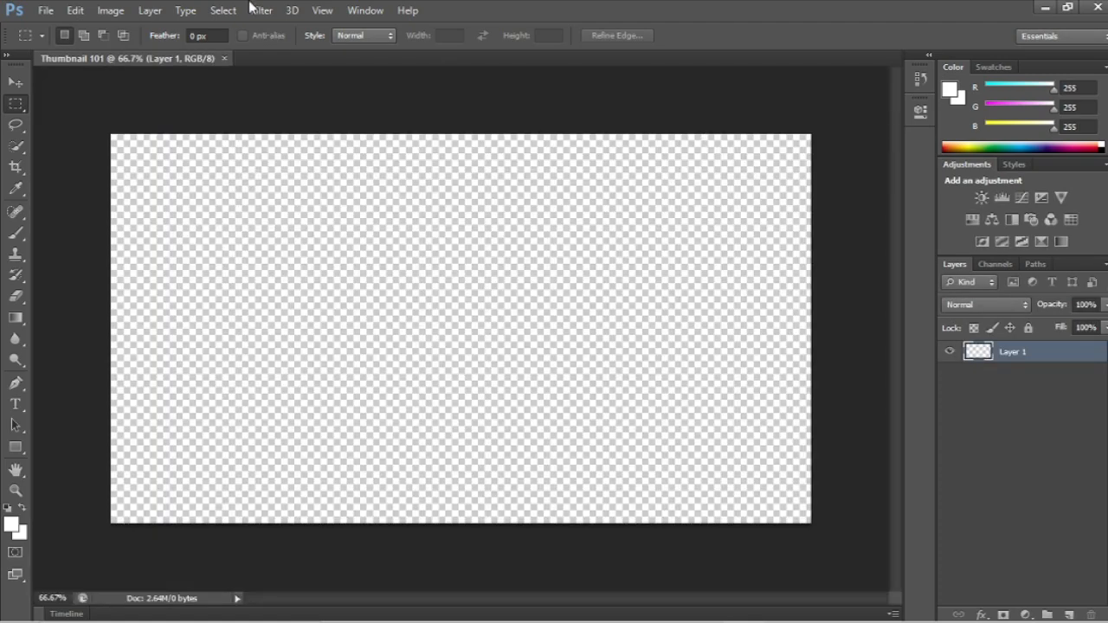
Step: Open the image 2018-07-13_16.32.29.png from the Pictures folder
{"action": "left_click", "coordinate": [46, 9]}
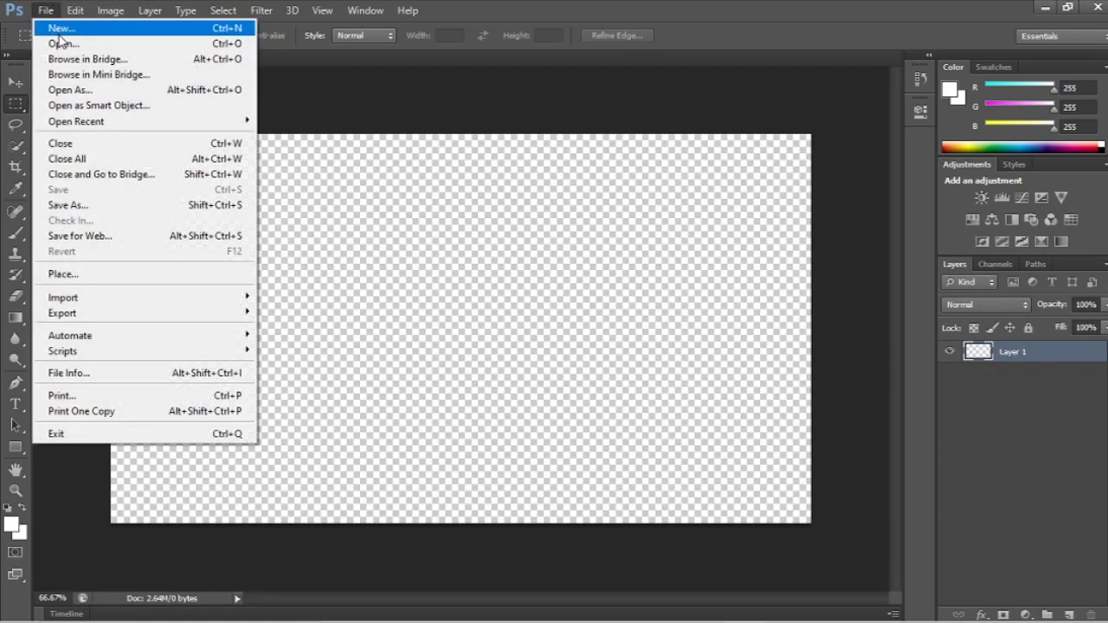
{"action": "left_click", "coordinate": [62, 43]}
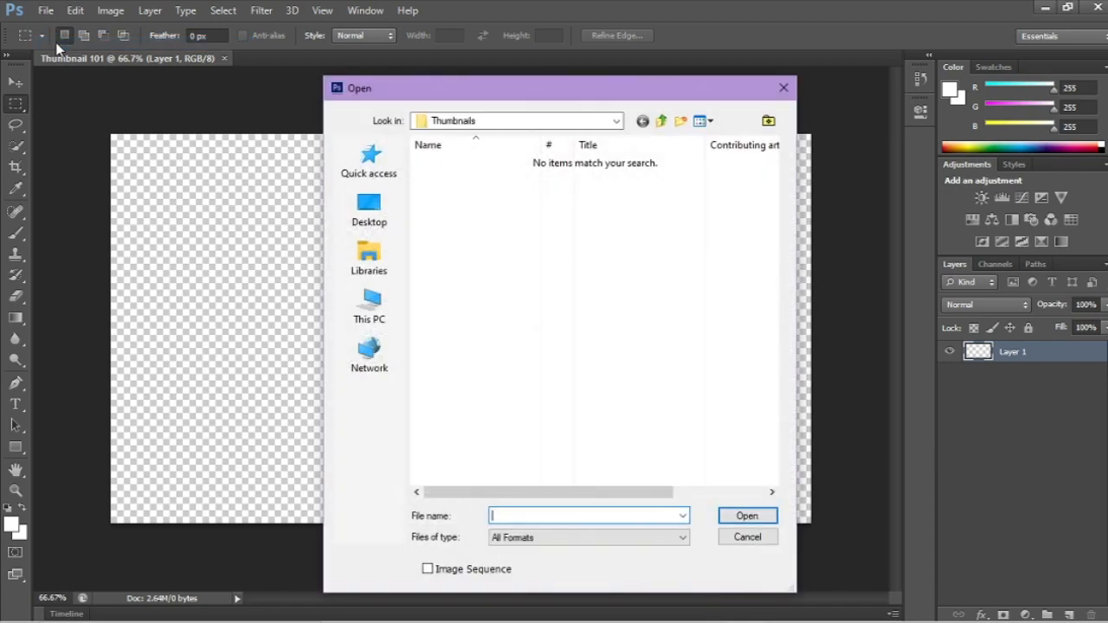
{"action": "left_click", "coordinate": [368, 168]}
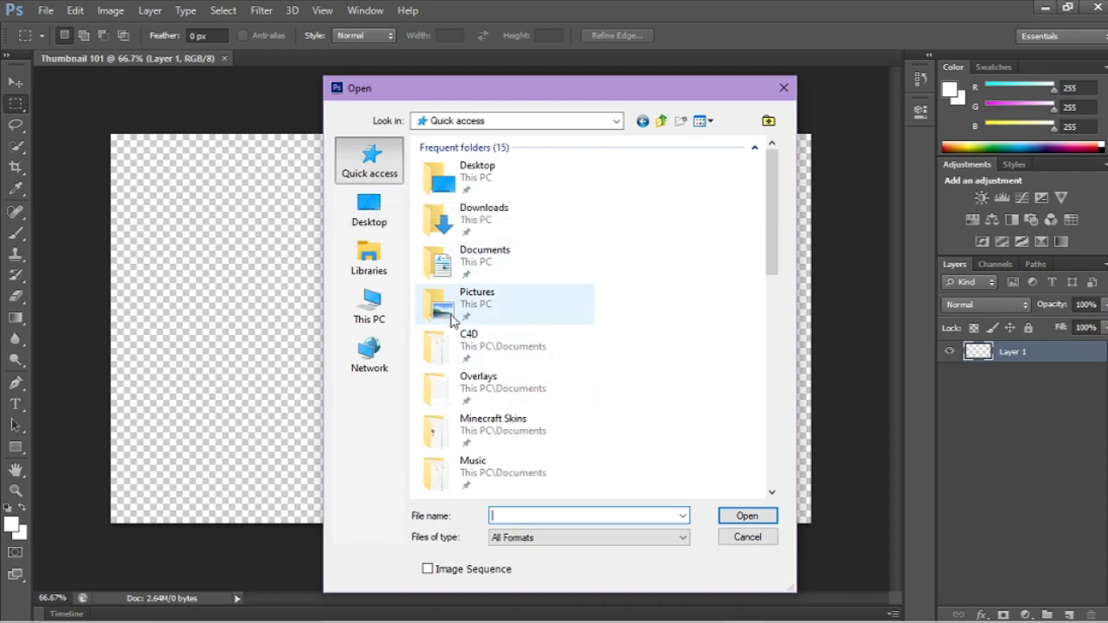
{"action": "scroll", "coordinate": [455, 322], "scroll_direction": "down", "scroll_amount": 2}
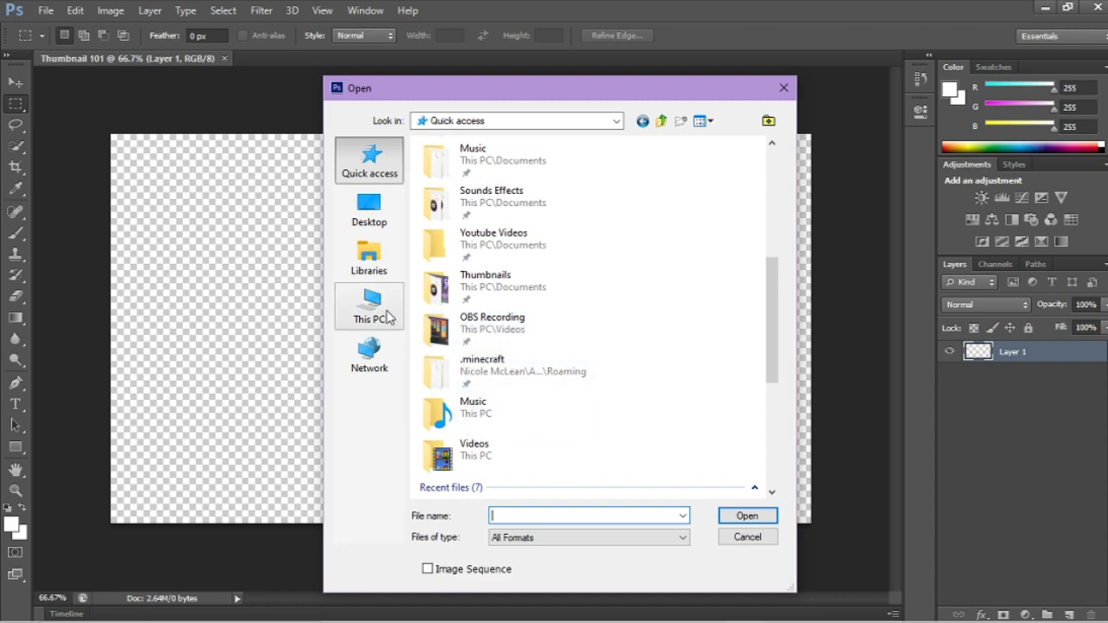
{"action": "scroll", "coordinate": [453, 378], "scroll_direction": "down", "scroll_amount": 3}
{"action": "scroll", "coordinate": [454, 379], "scroll_direction": "up", "scroll_amount": 5}
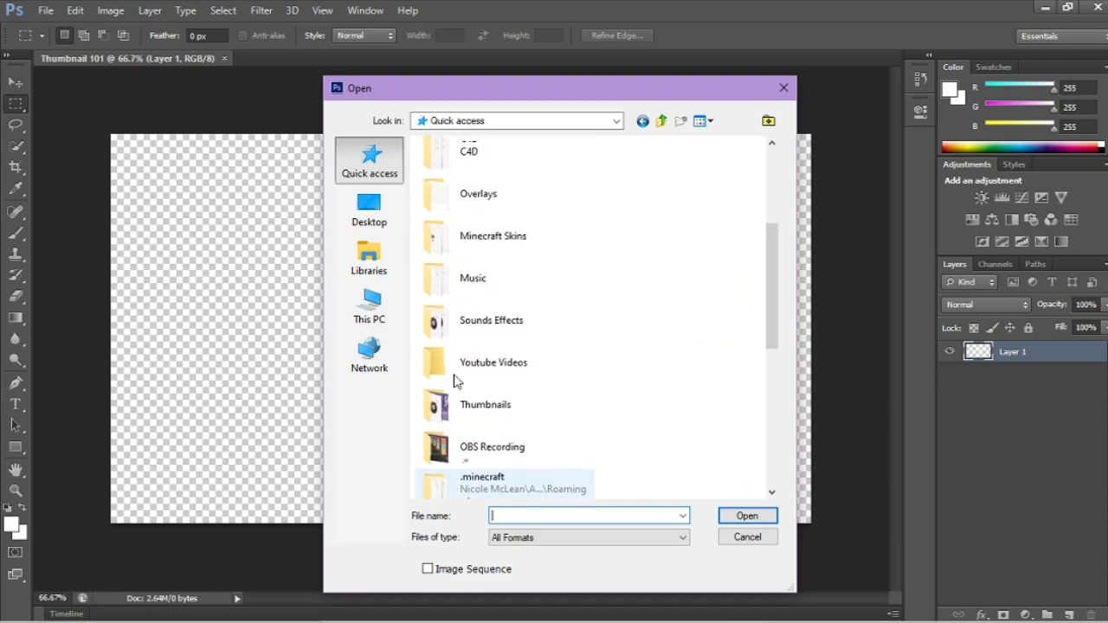
{"action": "scroll", "coordinate": [456, 381], "scroll_direction": "up", "scroll_amount": 3}
{"action": "double_click", "coordinate": [452, 317]}
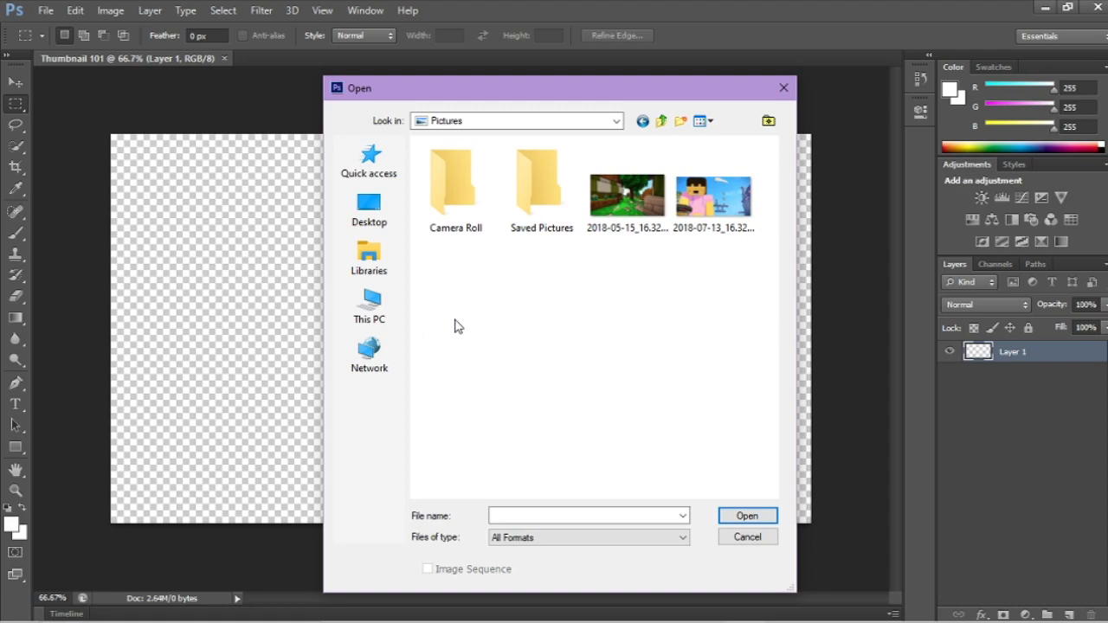
{"action": "left_click", "coordinate": [699, 212]}
{"action": "left_click", "coordinate": [731, 517]}
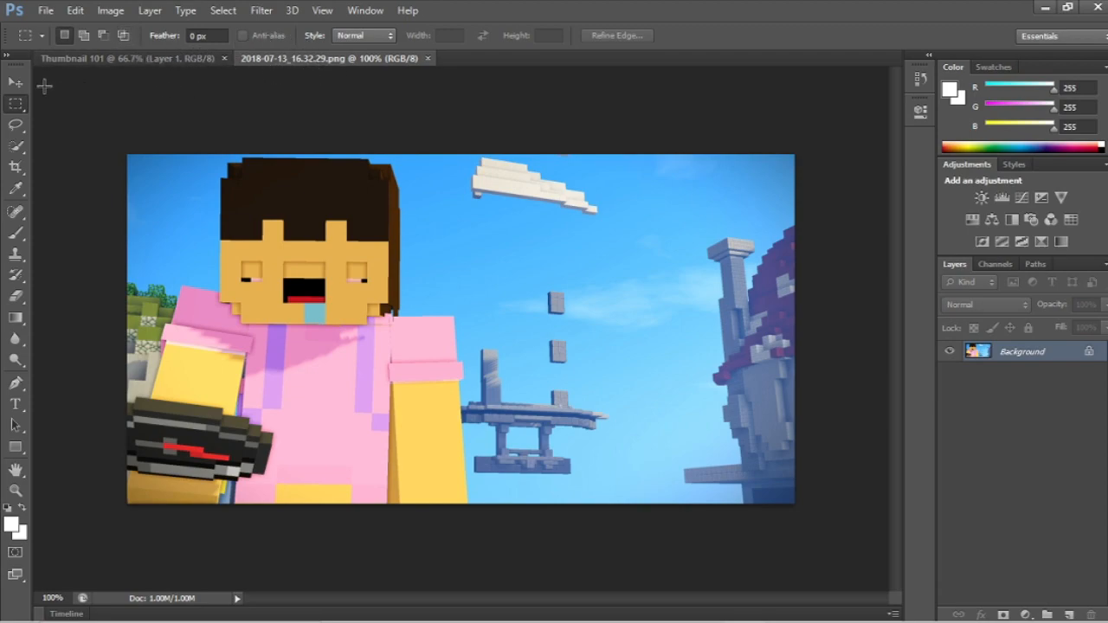
Step: Select the entire opened Minecraft image with the Rectangular Marquee tool
{"action": "key", "text": "b"}
{"action": "left_click", "coordinate": [15, 83]}
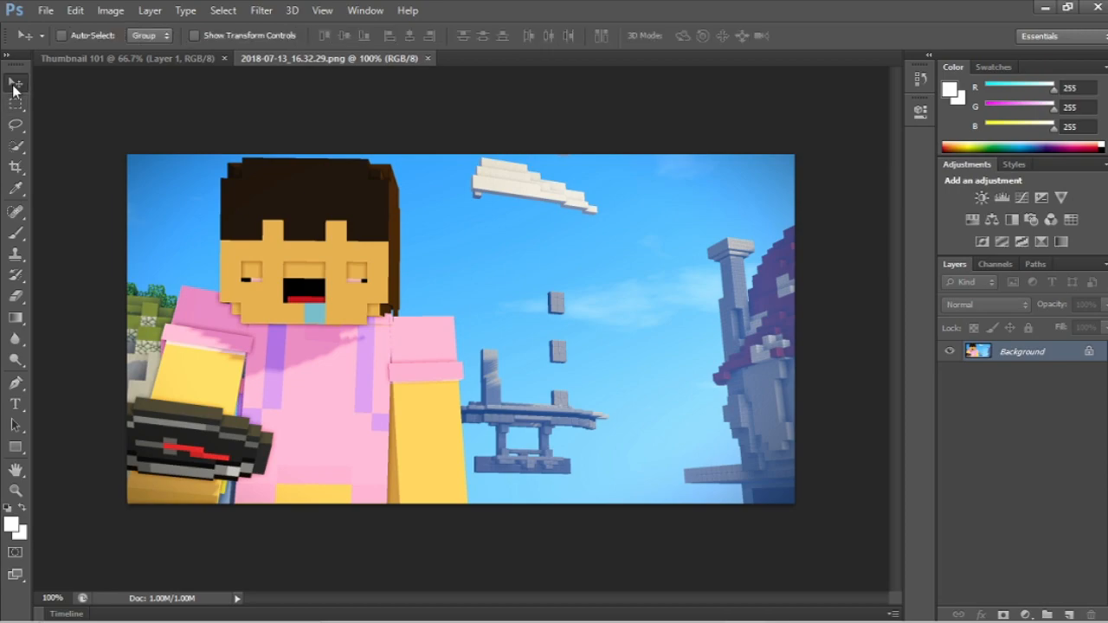
{"action": "left_click", "coordinate": [17, 102]}
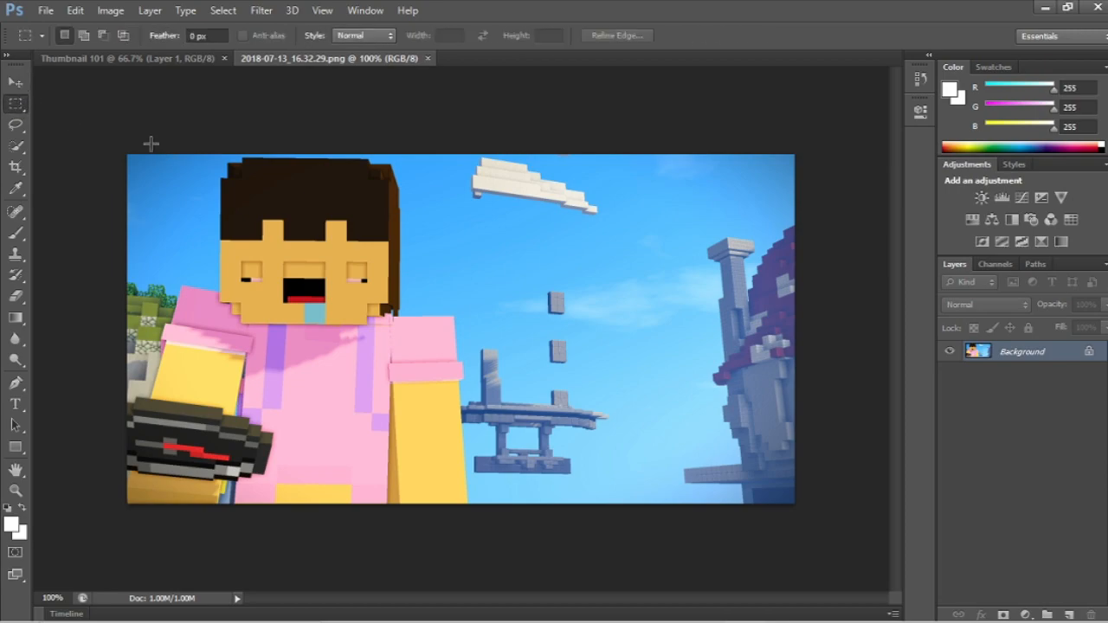
{"action": "left_click_drag", "start_coordinate": [108, 133], "coordinate": [800, 524]}
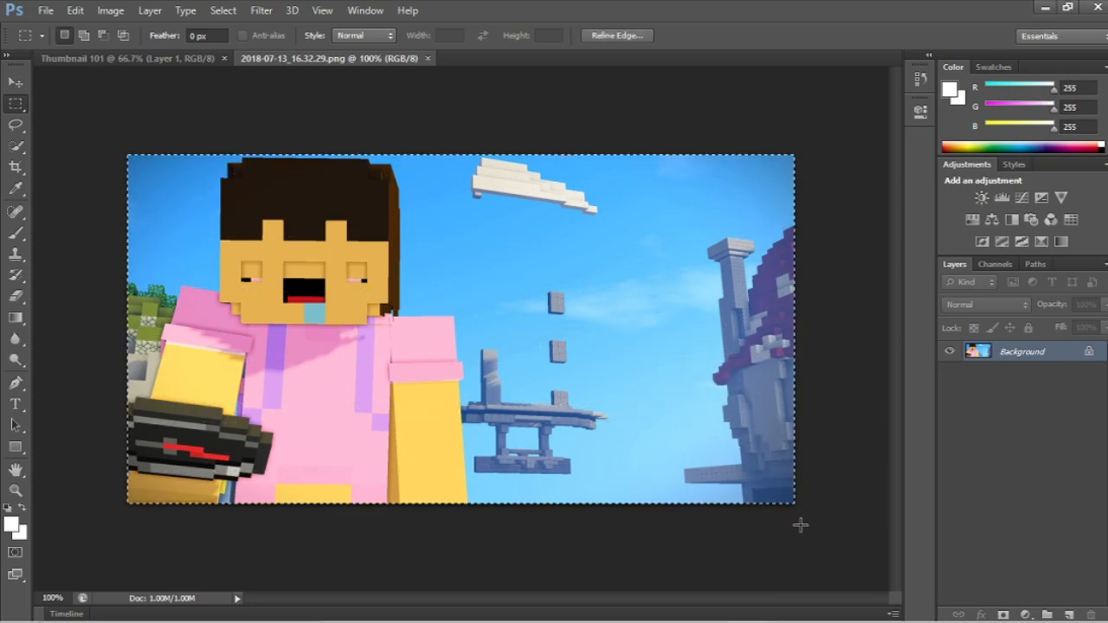
Step: Reselect and copy the whole Minecraft image, close its file, and paste the copy into the Thumbnail 101 document
{"action": "left_click", "coordinate": [144, 162]}
{"action": "left_click_drag", "start_coordinate": [118, 148], "coordinate": [890, 558]}
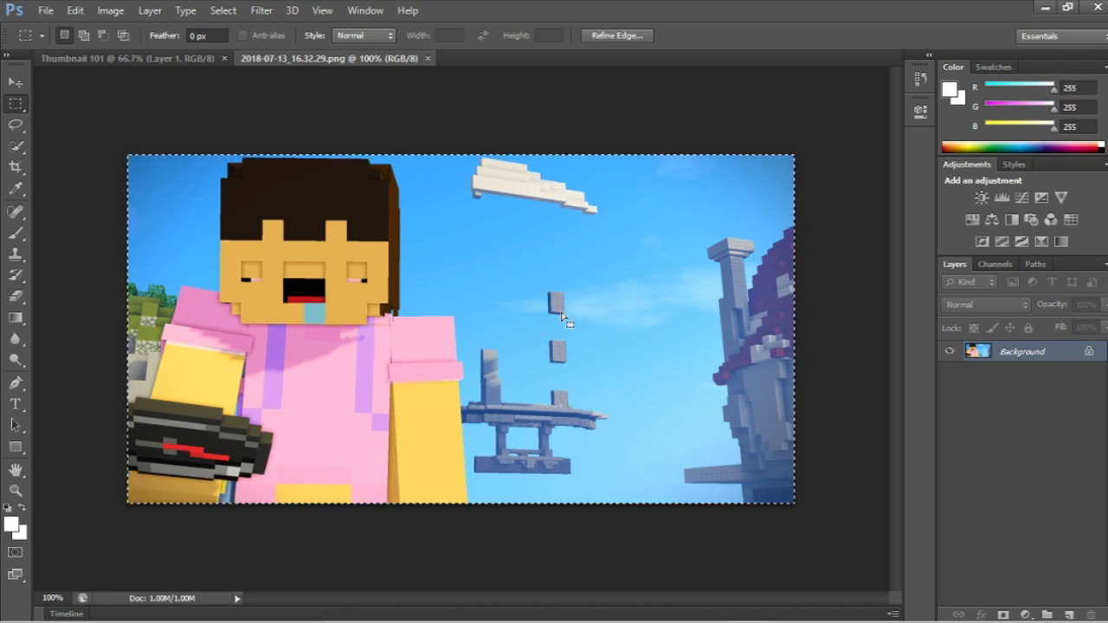
{"action": "left_click", "coordinate": [189, 55]}
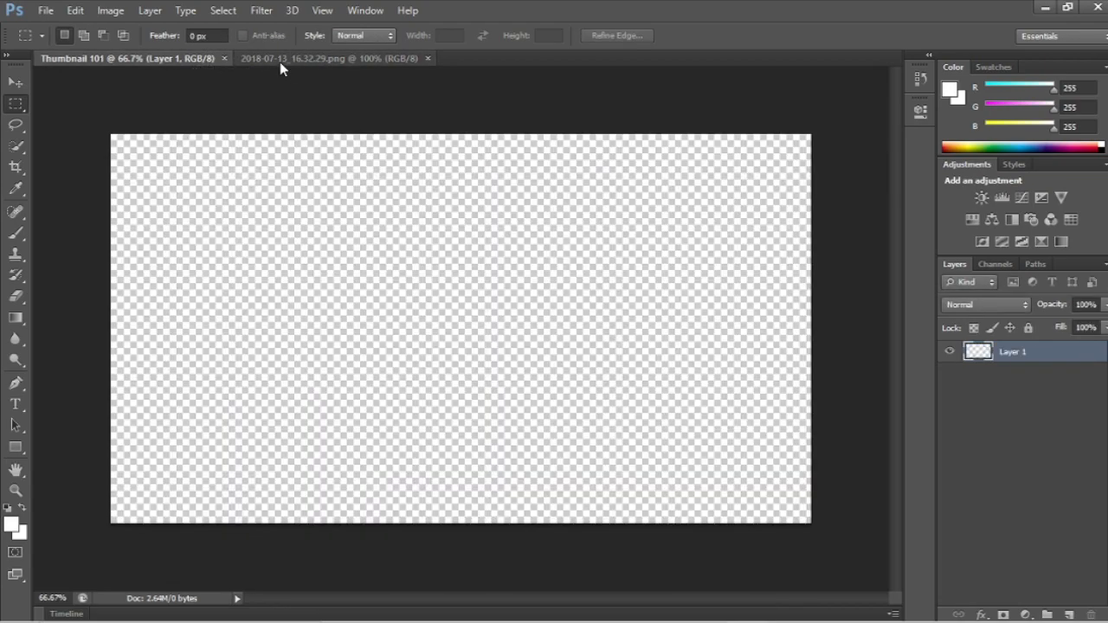
{"action": "left_click", "coordinate": [241, 57]}
{"action": "left_click", "coordinate": [191, 56]}
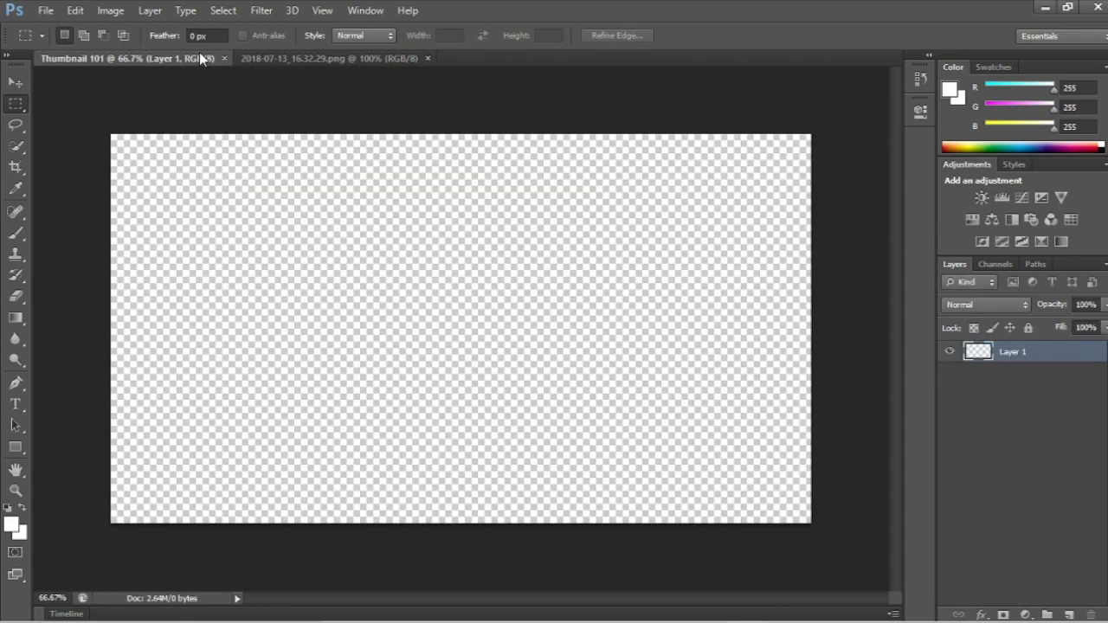
{"action": "left_click", "coordinate": [428, 58]}
{"action": "key", "text": "ctrl+v"}
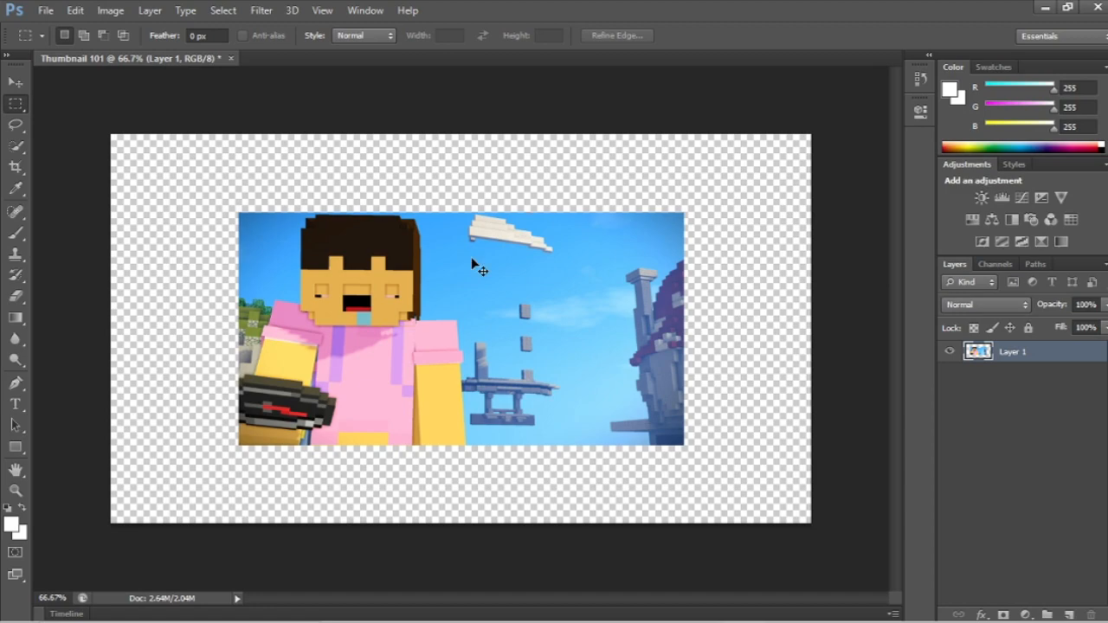
Step: Enlarge the pasted image to about 129% with Free Transform and align it with the canvas's upper-right corner
{"action": "key", "text": "ctrl+t"}
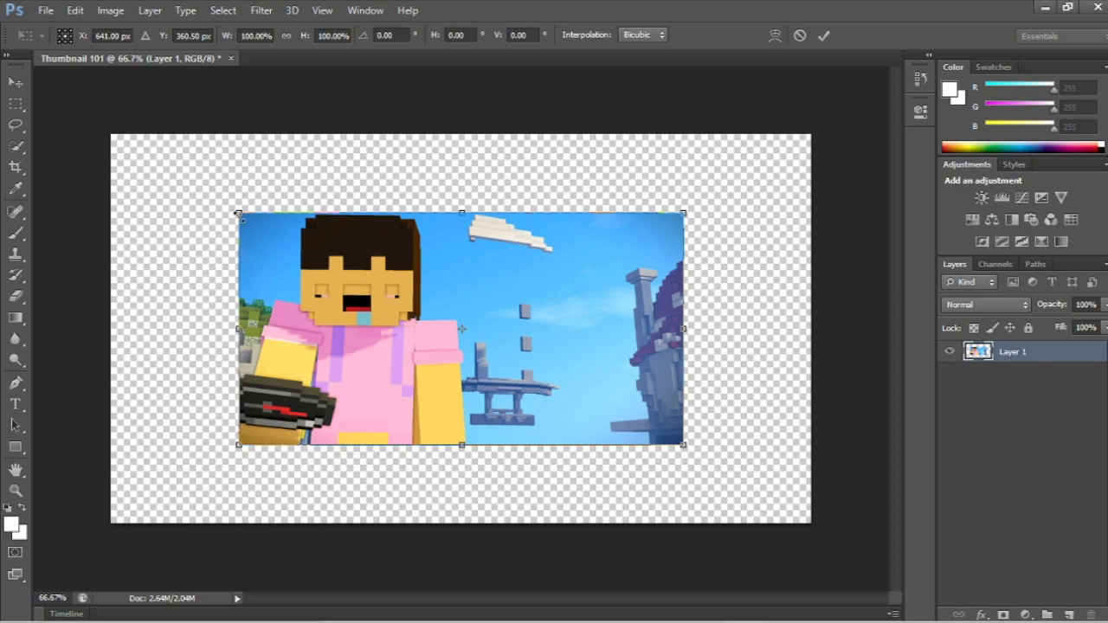
{"action": "left_click_drag", "start_coordinate": [238, 211], "coordinate": [126, 161]}
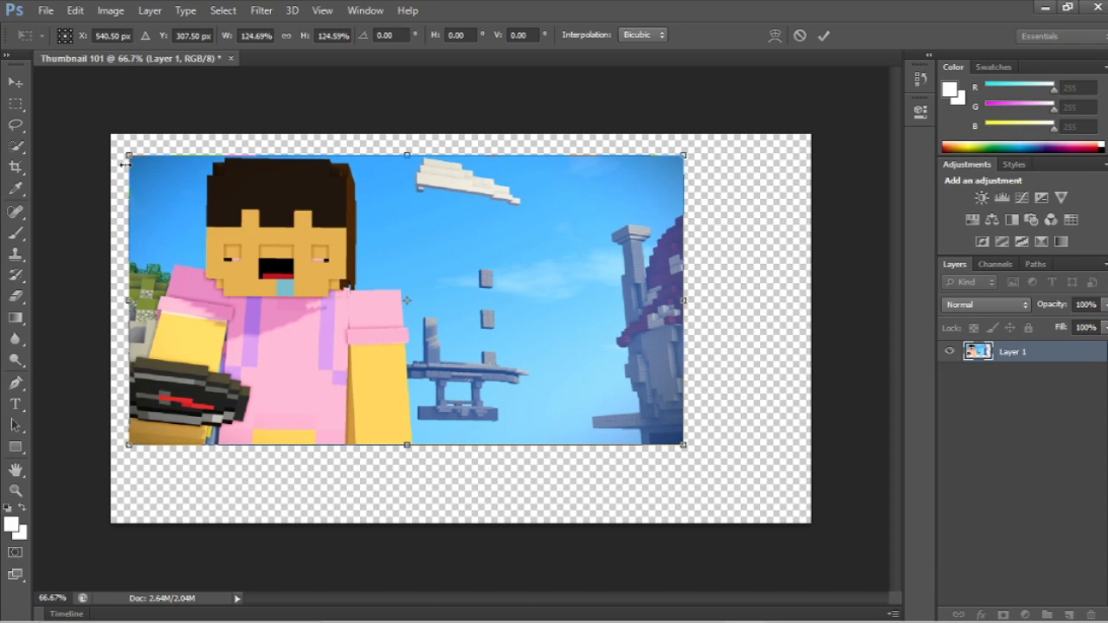
{"action": "key", "text": "ctrl+z"}
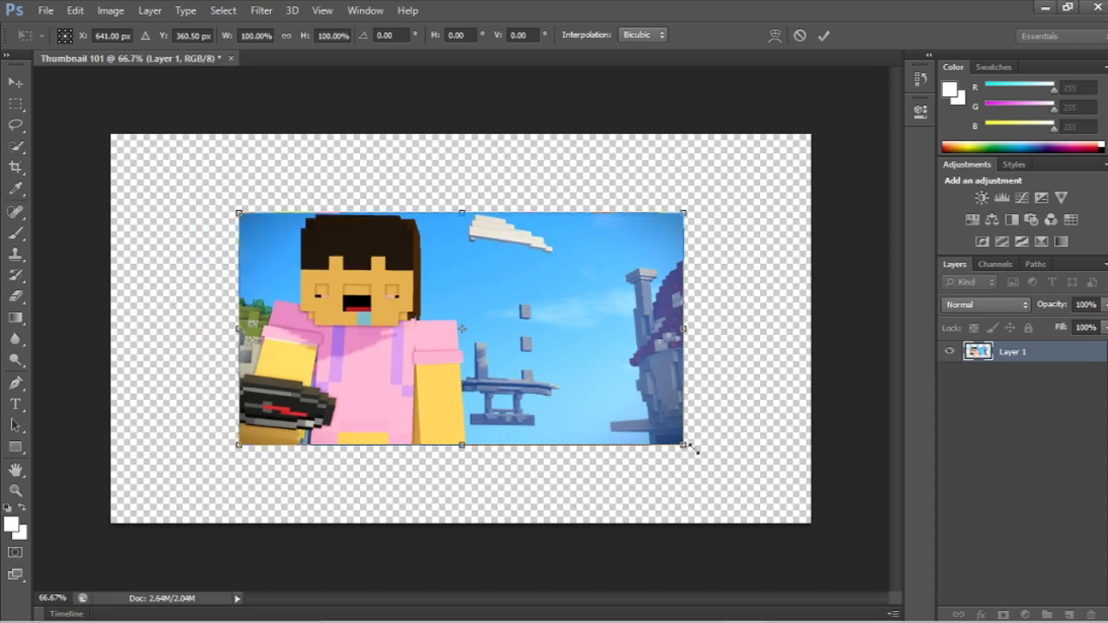
{"action": "right_click", "coordinate": [729, 466]}
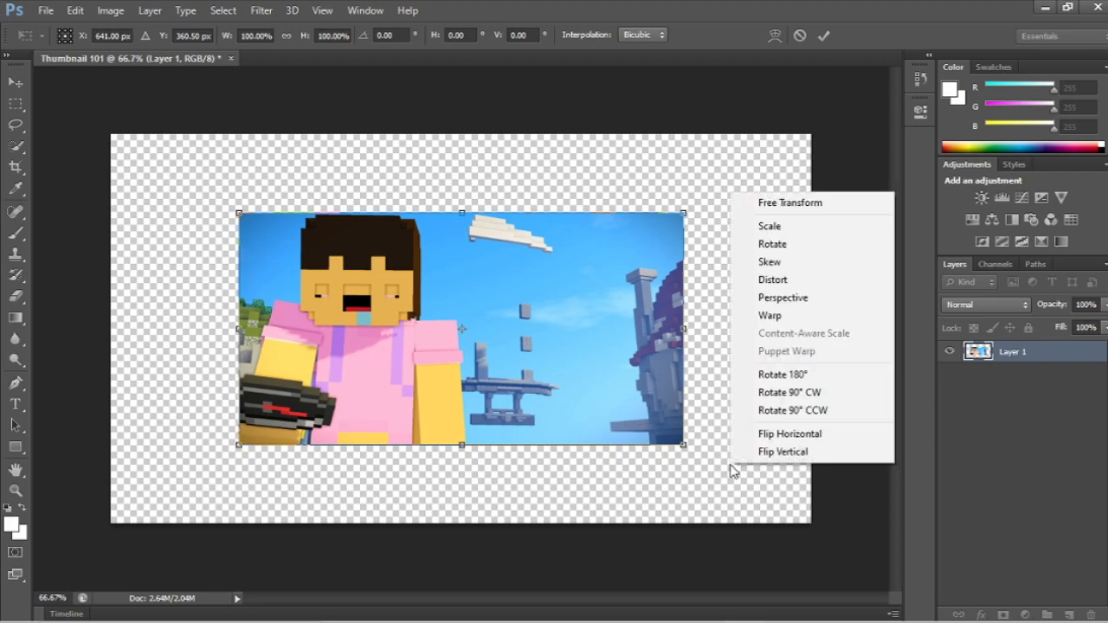
{"action": "left_click", "coordinate": [657, 195]}
{"action": "mouse_move", "coordinate": [684, 210]}
{"action": "left_mouse_down"}
{"action": "mouse_move", "coordinate": [735, 197]}
{"action": "mouse_move", "coordinate": [736, 231]}
{"action": "mouse_move", "coordinate": [704, 251]}
{"action": "mouse_move", "coordinate": [708, 348]}
{"action": "mouse_move", "coordinate": [698, 213]}
{"action": "left_mouse_up"}
{"action": "key", "text": "ctrl+z"}
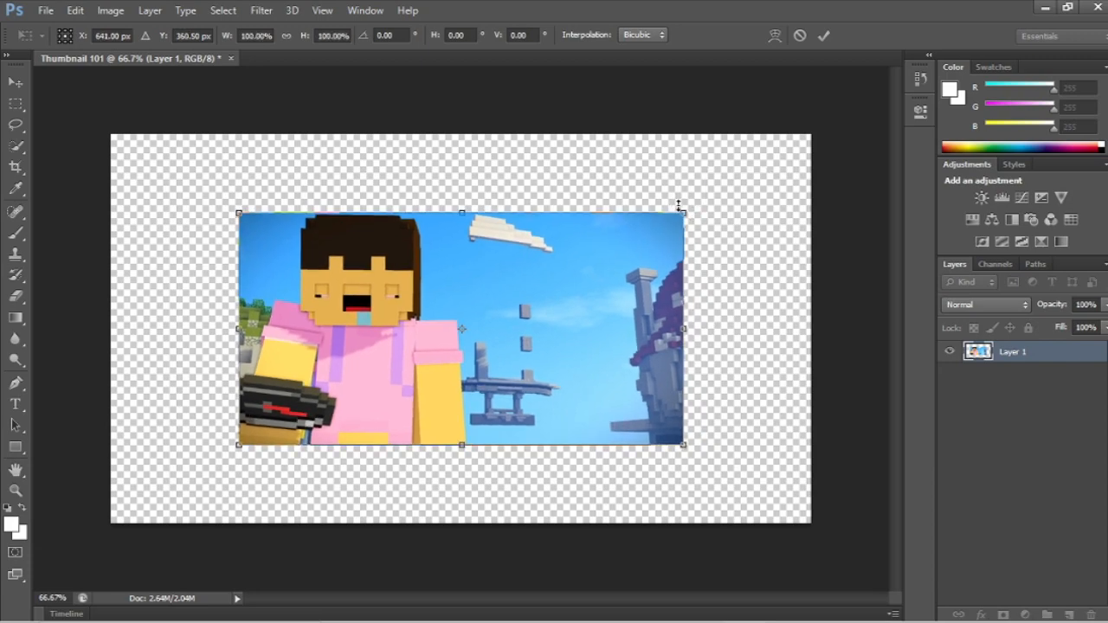
{"action": "left_click_drag", "start_coordinate": [685, 212], "coordinate": [807, 132]}
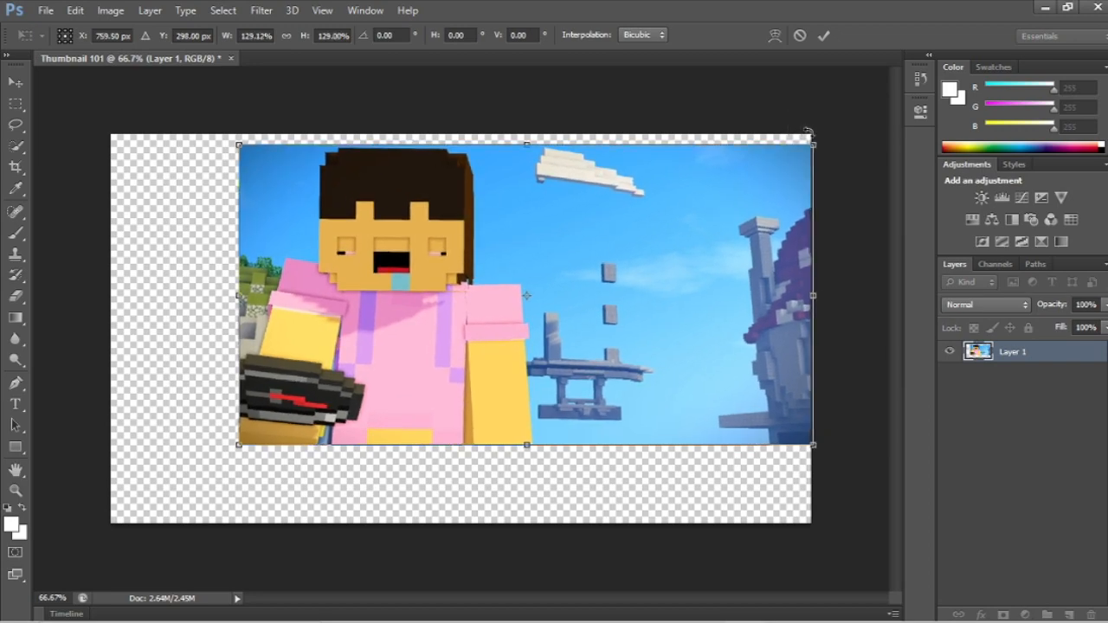
{"action": "left_click_drag", "start_coordinate": [773, 191], "coordinate": [765, 178]}
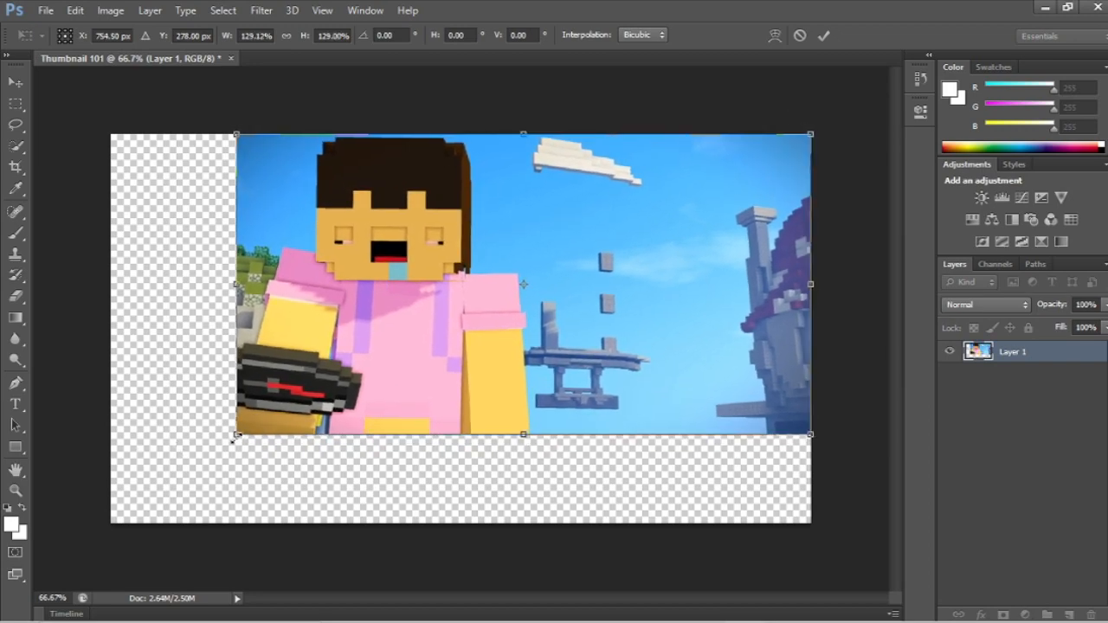
Step: Extend the image past the canvas's lower-left corner so it fills the canvas, adjust its position slightly, and apply the transform
{"action": "right_click", "coordinate": [150, 496]}
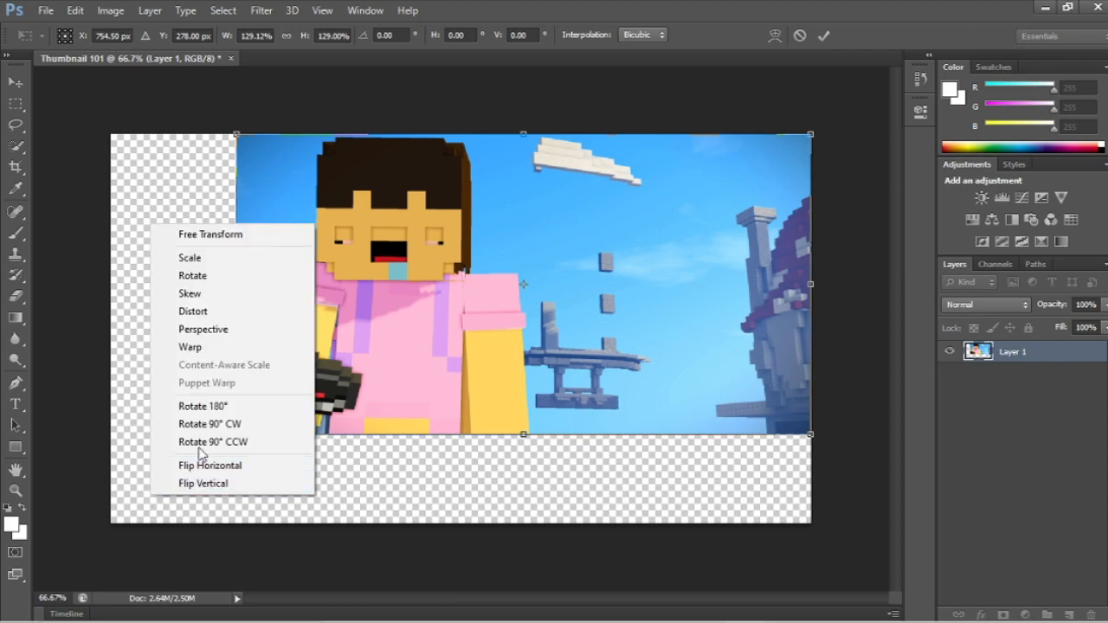
{"action": "left_click", "coordinate": [324, 363]}
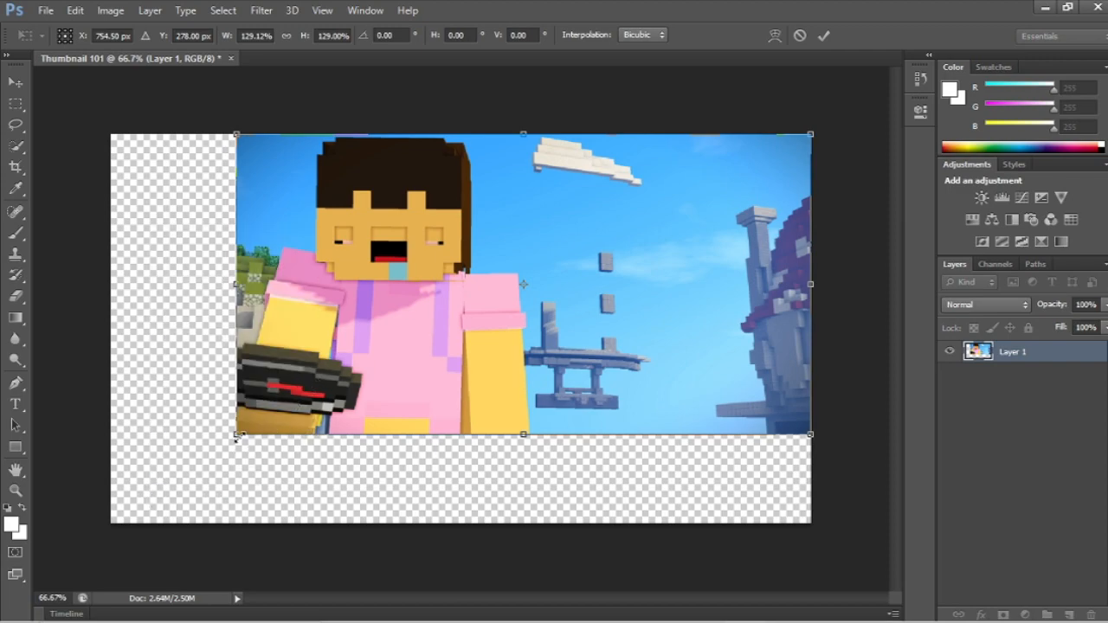
{"action": "left_click_drag", "start_coordinate": [217, 458], "coordinate": [139, 566]}
{"action": "left_click_drag", "start_coordinate": [124, 565], "coordinate": [87, 585]}
{"action": "mouse_move", "coordinate": [371, 249]}
{"action": "left_mouse_down"}
{"action": "mouse_move", "coordinate": [438, 246]}
{"action": "mouse_move", "coordinate": [381, 248]}
{"action": "left_mouse_up"}
{"action": "key", "text": "Return"}
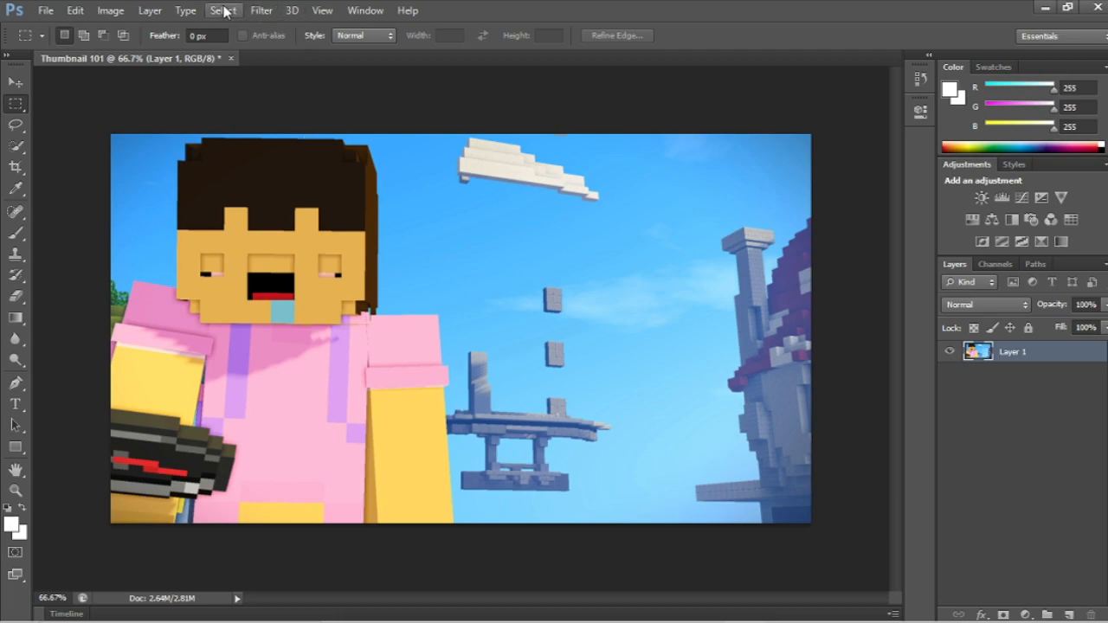
Step: Apply a Gaussian Blur with a radius of 4.7 pixels to the Minecraft image layer
{"action": "left_click", "coordinate": [252, 12]}
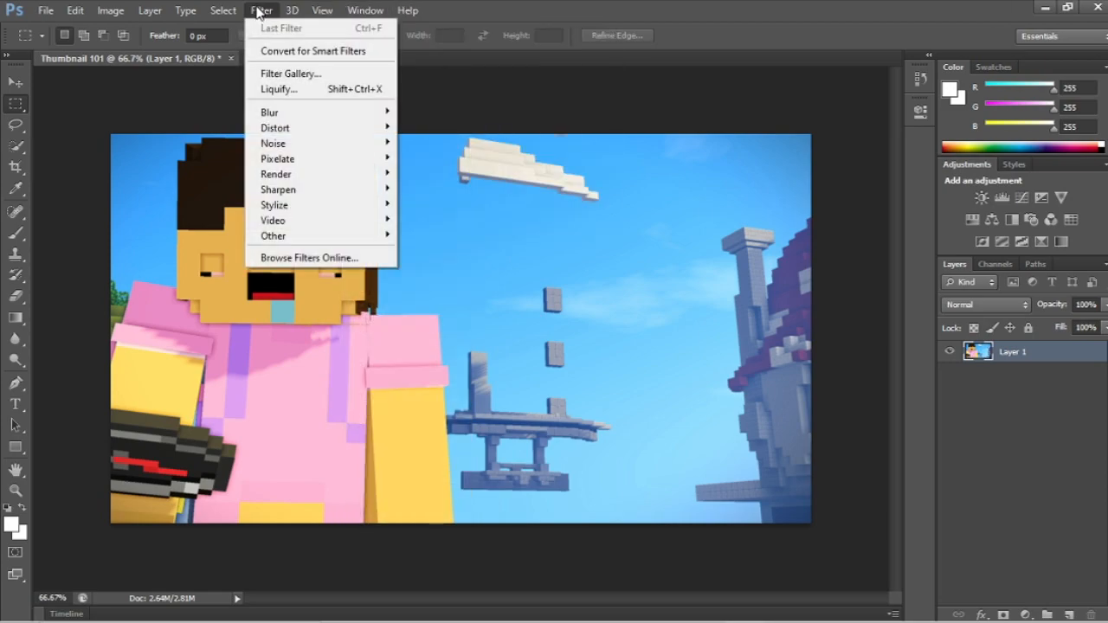
{"action": "mouse_move", "coordinate": [289, 115]}
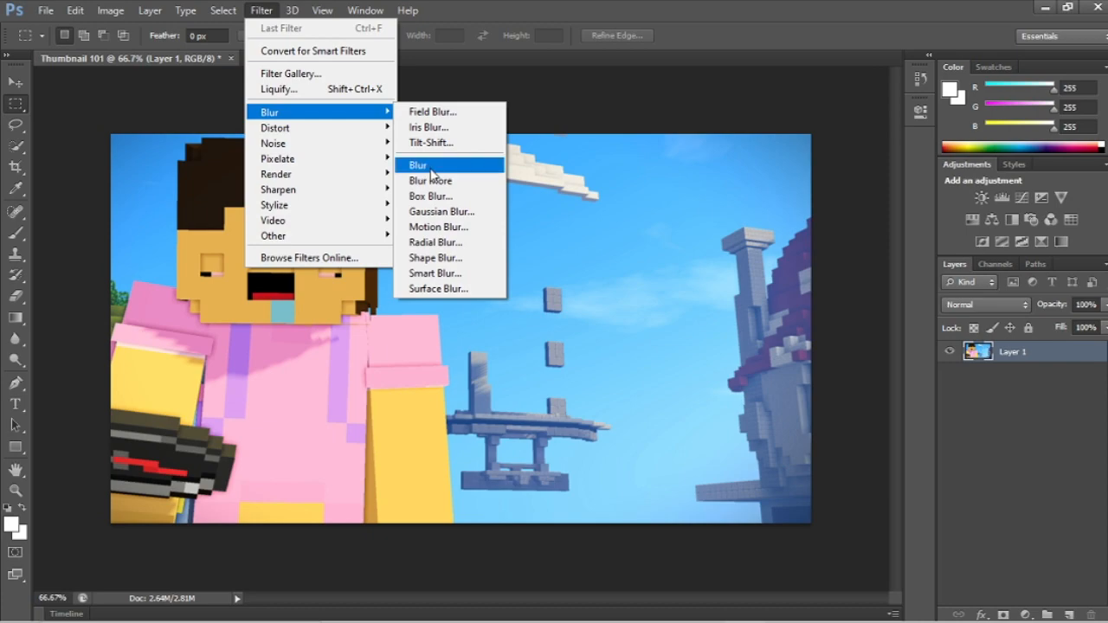
{"action": "left_click", "coordinate": [429, 213]}
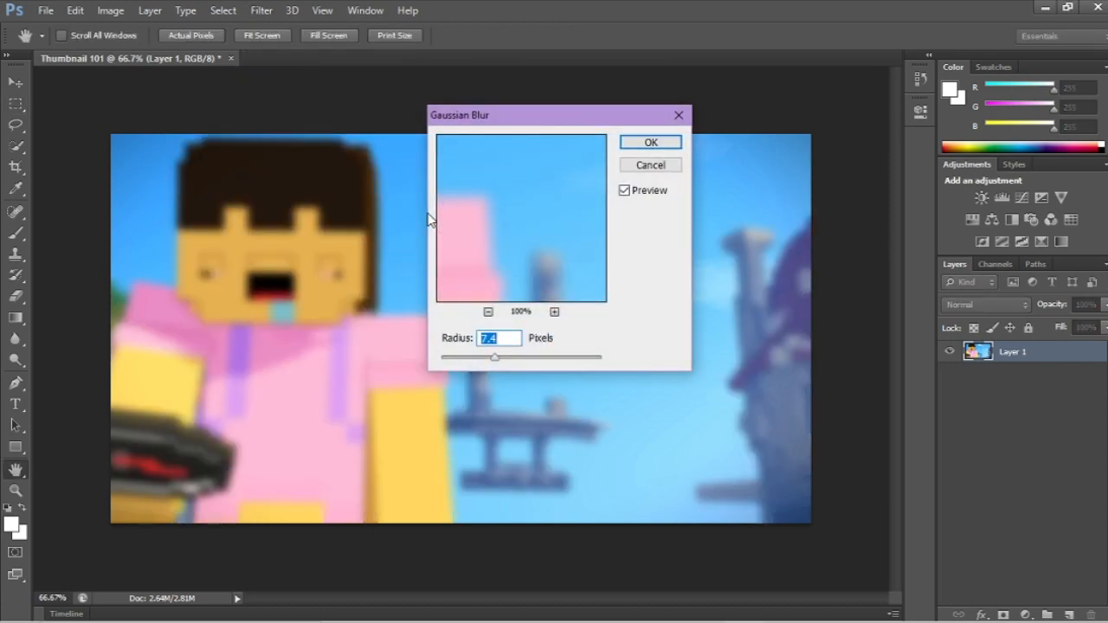
{"action": "mouse_move", "coordinate": [495, 355]}
{"action": "left_mouse_down"}
{"action": "mouse_move", "coordinate": [510, 355]}
{"action": "mouse_move", "coordinate": [489, 357]}
{"action": "left_mouse_up"}
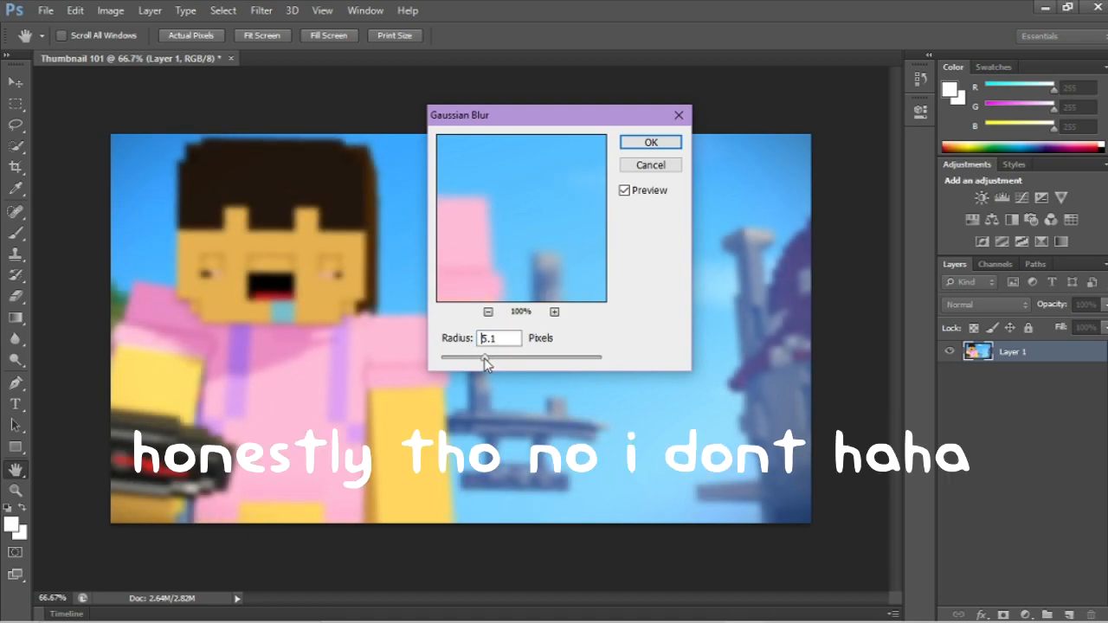
{"action": "left_click", "coordinate": [633, 146]}
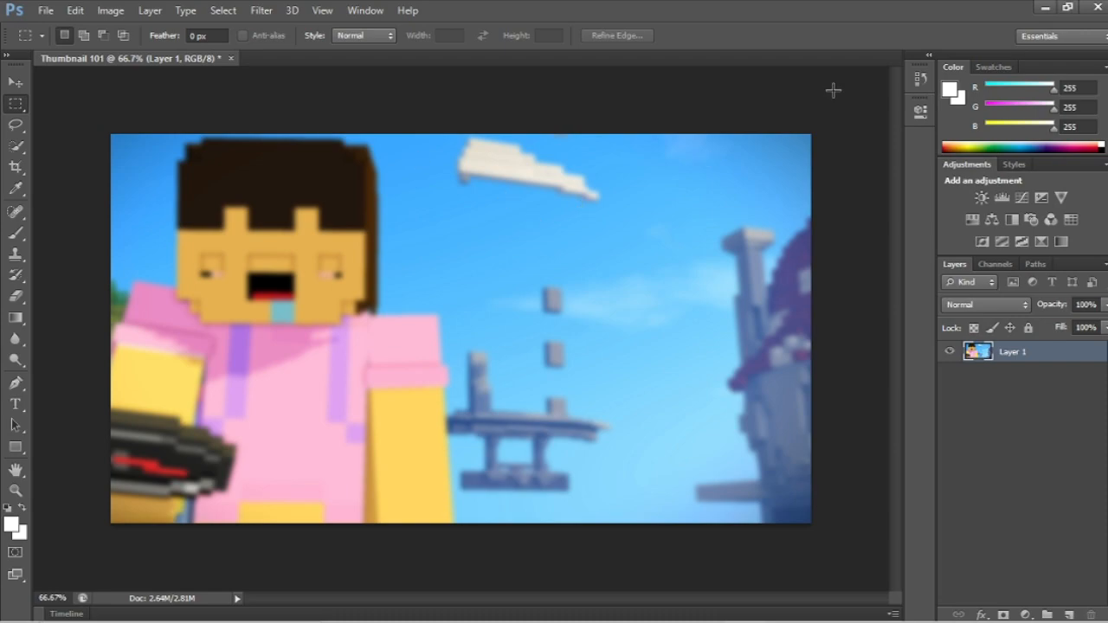
Step: Set the foreground color to a light cyan blue with RGB values 103, 209, 225
{"action": "left_click", "coordinate": [946, 95]}
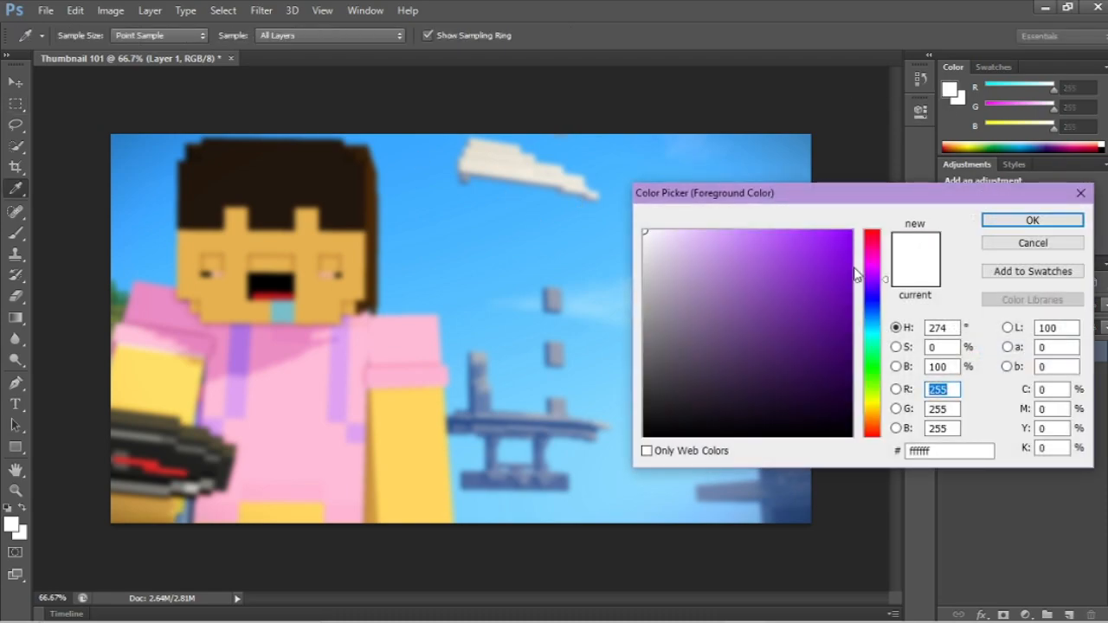
{"action": "left_click", "coordinate": [869, 330]}
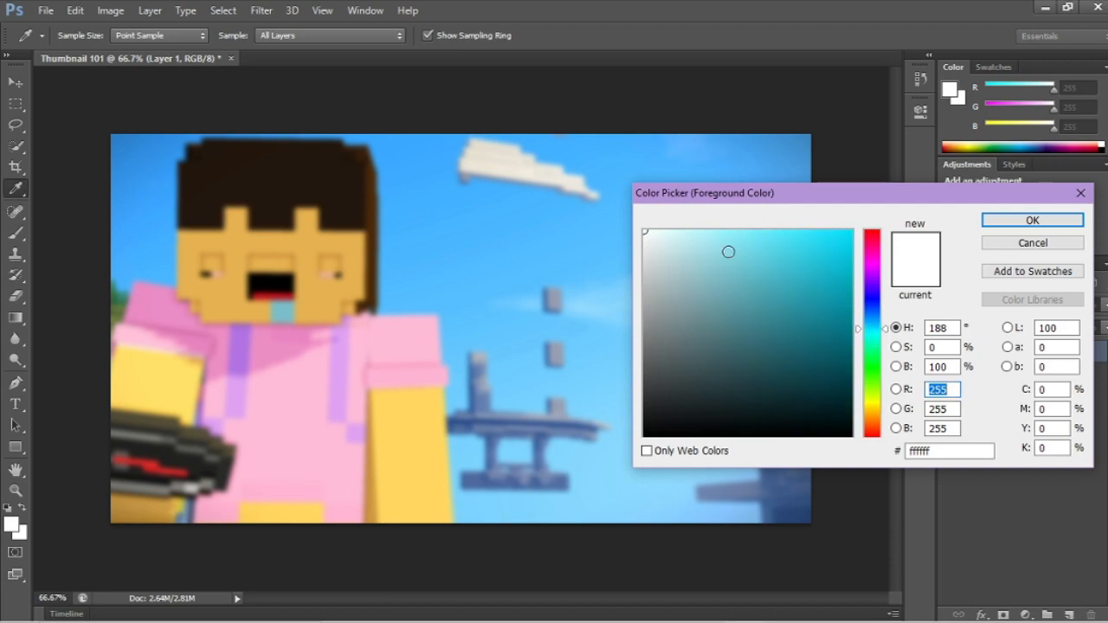
{"action": "mouse_move", "coordinate": [710, 234]}
{"action": "left_mouse_down"}
{"action": "mouse_move", "coordinate": [769, 222]}
{"action": "mouse_move", "coordinate": [745, 266]}
{"action": "mouse_move", "coordinate": [762, 230]}
{"action": "mouse_move", "coordinate": [757, 255]}
{"action": "left_mouse_up"}
{"action": "key", "text": "m"}
{"action": "left_click", "coordinate": [989, 220]}
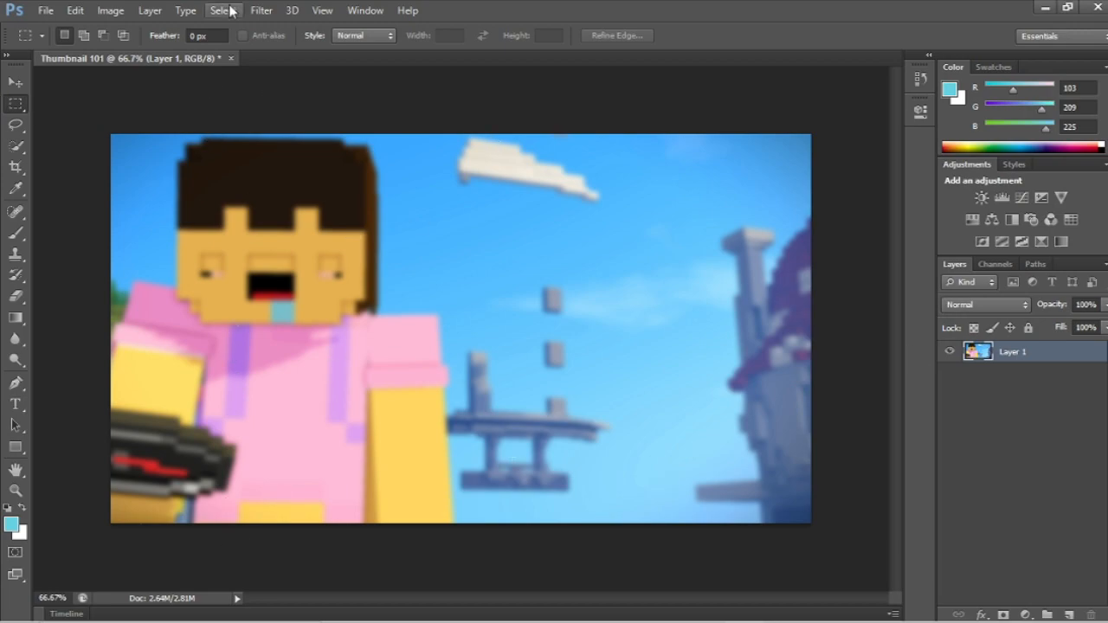
Step: Paint a light blue tint over the entire image using the soft 401 px brush at 41% opacity
{"action": "left_click", "coordinate": [16, 234]}
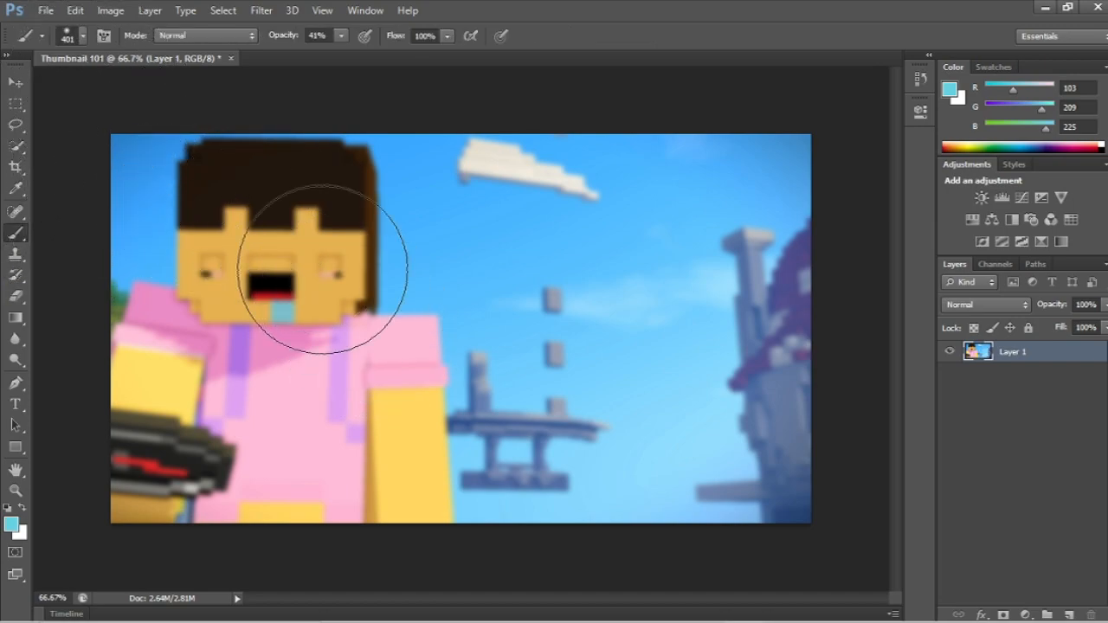
{"action": "left_click", "coordinate": [82, 37]}
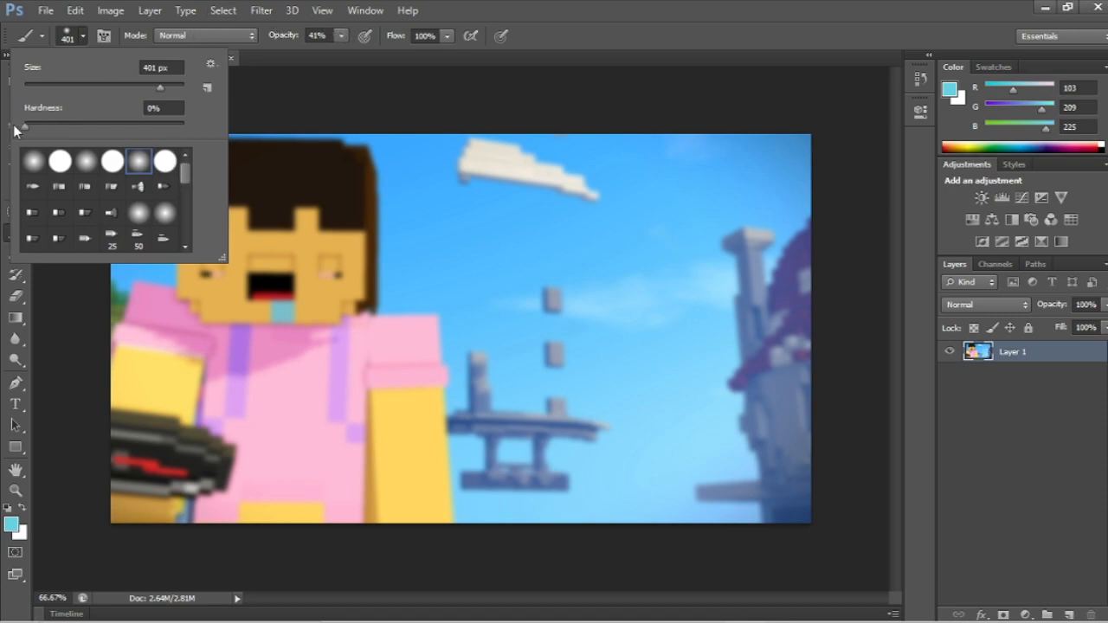
{"action": "left_click", "coordinate": [266, 52]}
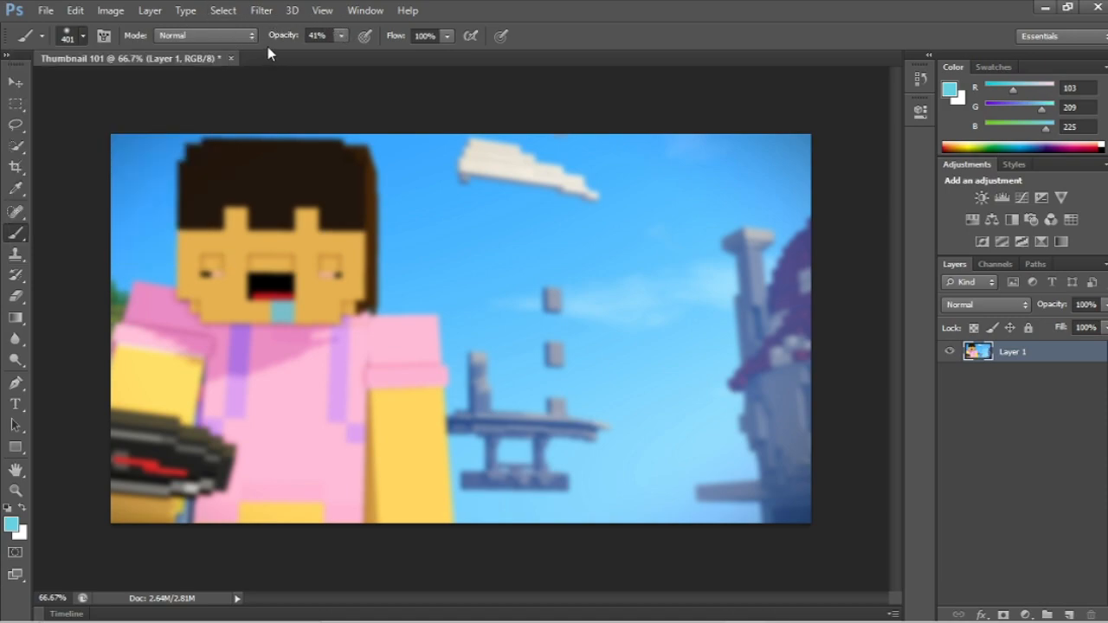
{"action": "left_click", "coordinate": [341, 36]}
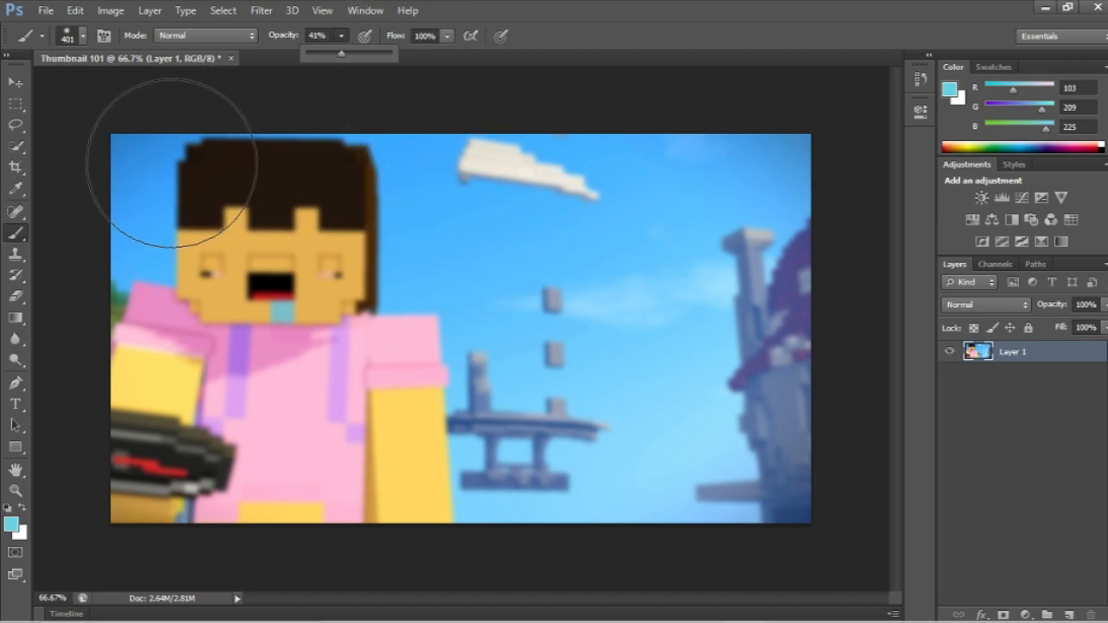
{"action": "mouse_move", "coordinate": [179, 148]}
{"action": "left_mouse_down"}
{"action": "mouse_move", "coordinate": [260, 477]}
{"action": "mouse_move", "coordinate": [74, 482]}
{"action": "mouse_move", "coordinate": [437, 407]}
{"action": "mouse_move", "coordinate": [568, 403]}
{"action": "mouse_move", "coordinate": [643, 87]}
{"action": "mouse_move", "coordinate": [395, 403]}
{"action": "mouse_move", "coordinate": [173, 433]}
{"action": "mouse_move", "coordinate": [846, 343]}
{"action": "mouse_move", "coordinate": [368, 522]}
{"action": "mouse_move", "coordinate": [308, 451]}
{"action": "mouse_move", "coordinate": [753, 531]}
{"action": "left_mouse_up"}
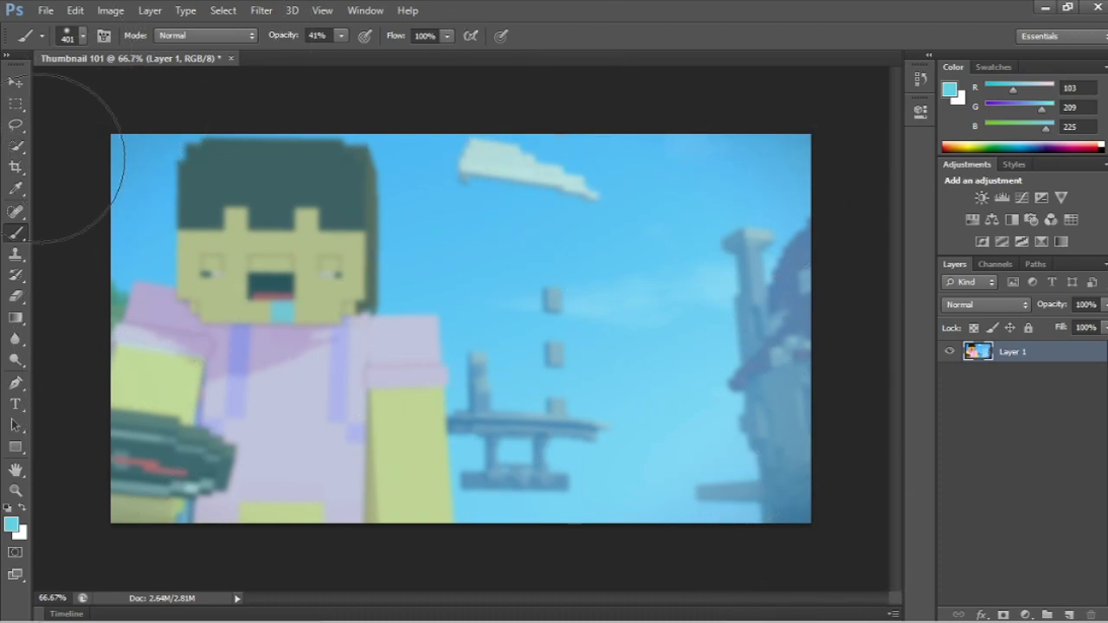
{"action": "mouse_move", "coordinate": [40, 159]}
{"action": "left_mouse_down"}
{"action": "mouse_move", "coordinate": [150, 413]}
{"action": "mouse_move", "coordinate": [410, 298]}
{"action": "mouse_move", "coordinate": [307, 368]}
{"action": "left_mouse_up"}
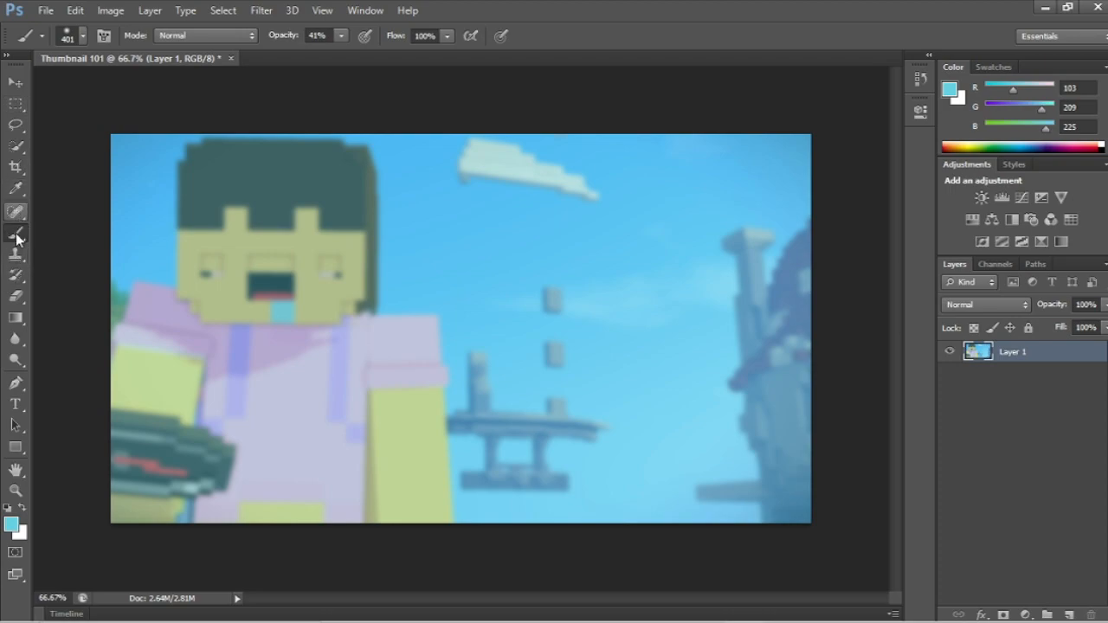
Step: Open the frame overlay image0 from the Overlays folder as a separate document
{"action": "left_click", "coordinate": [11, 82]}
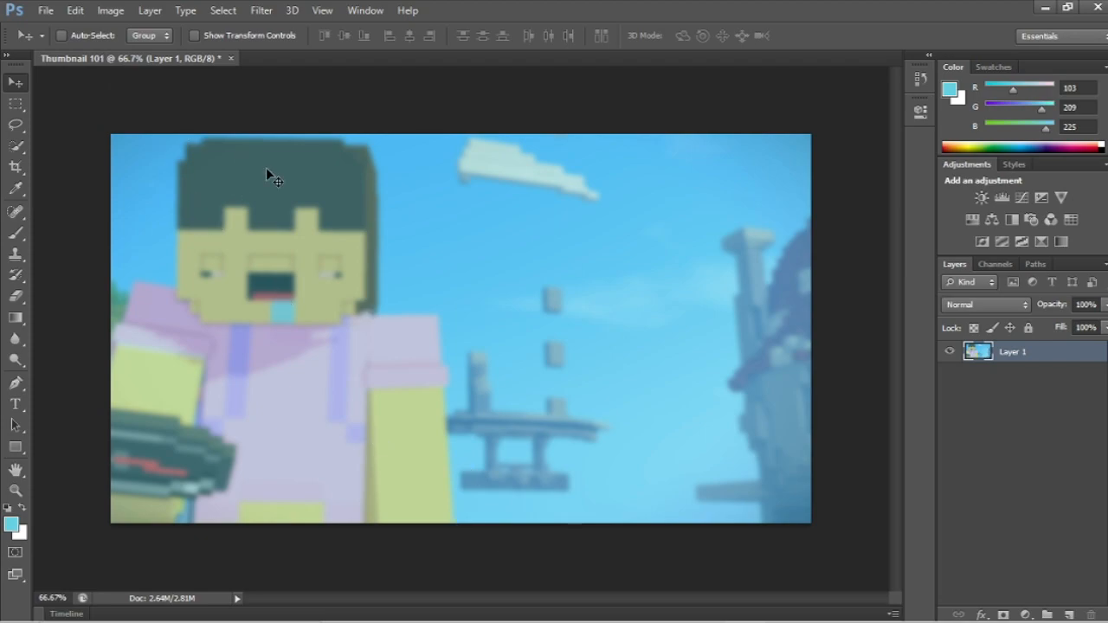
{"action": "left_click", "coordinate": [45, 12]}
{"action": "left_click", "coordinate": [48, 43]}
{"action": "left_click", "coordinate": [367, 174]}
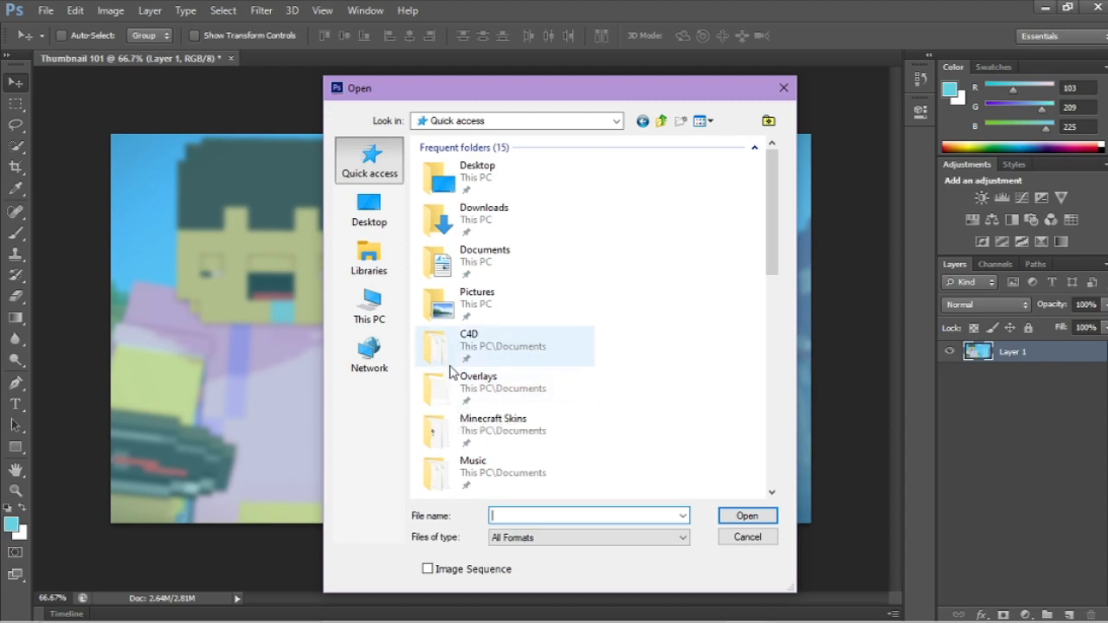
{"action": "scroll", "coordinate": [444, 387], "scroll_direction": "down", "scroll_amount": 2}
{"action": "scroll", "coordinate": [444, 388], "scroll_direction": "up", "scroll_amount": 1}
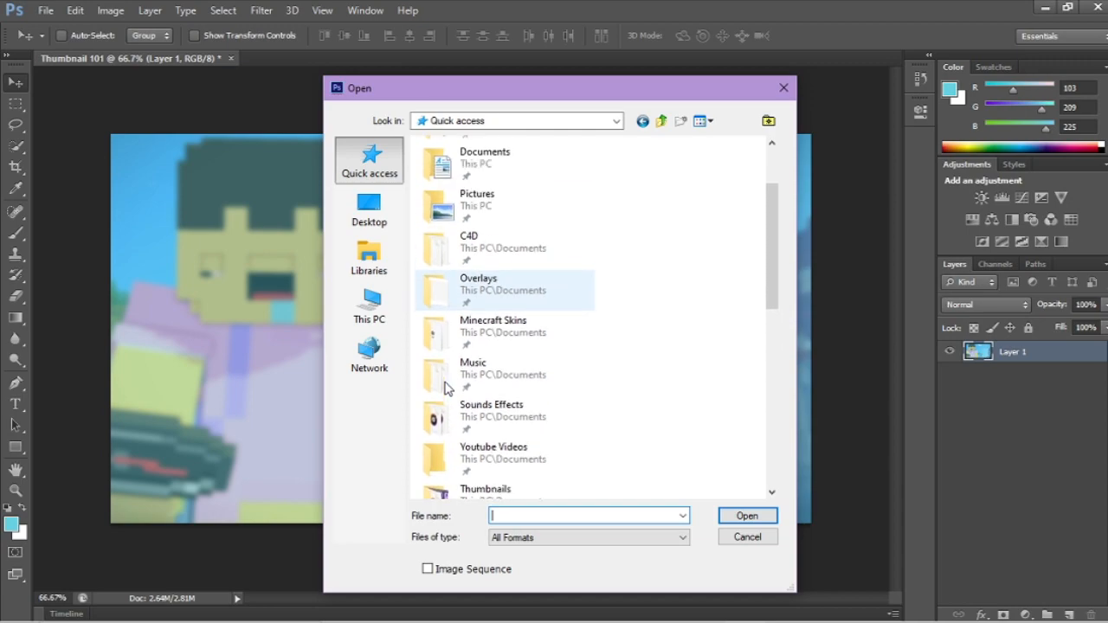
{"action": "scroll", "coordinate": [444, 388], "scroll_direction": "up", "scroll_amount": 1}
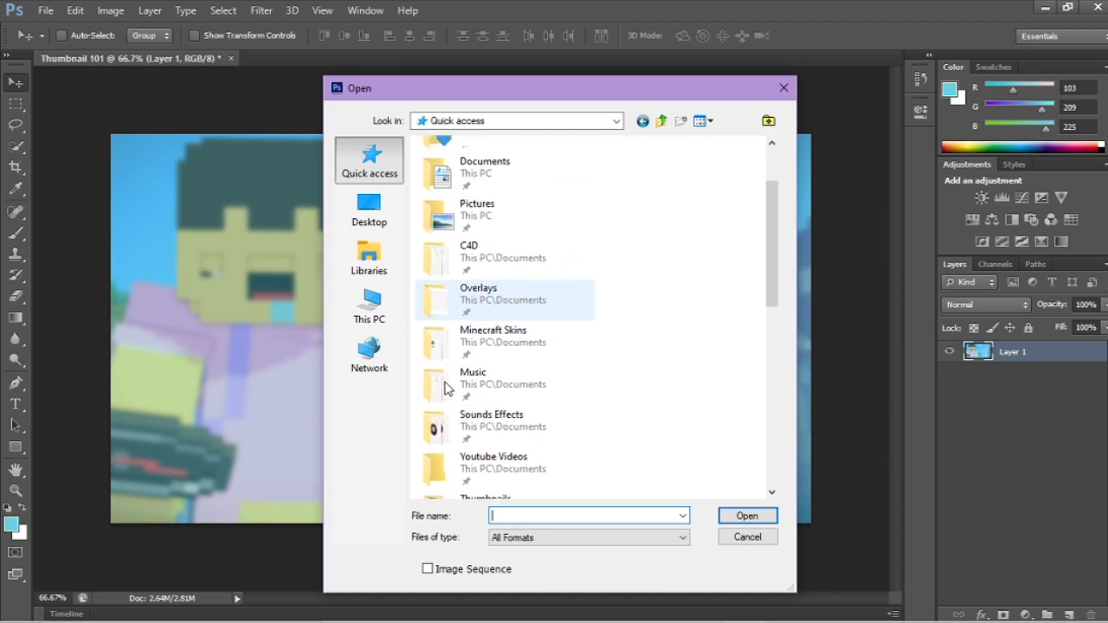
{"action": "scroll", "coordinate": [444, 388], "scroll_direction": "down", "scroll_amount": 3}
{"action": "scroll", "coordinate": [444, 388], "scroll_direction": "up", "scroll_amount": 3}
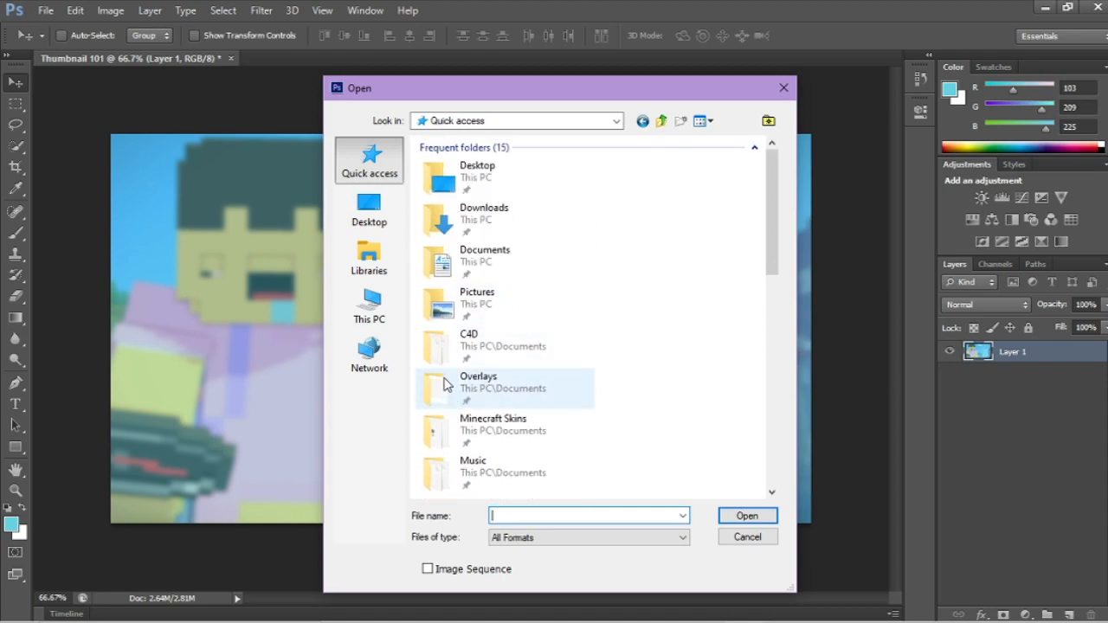
{"action": "double_click", "coordinate": [445, 385]}
{"action": "left_click", "coordinate": [451, 196]}
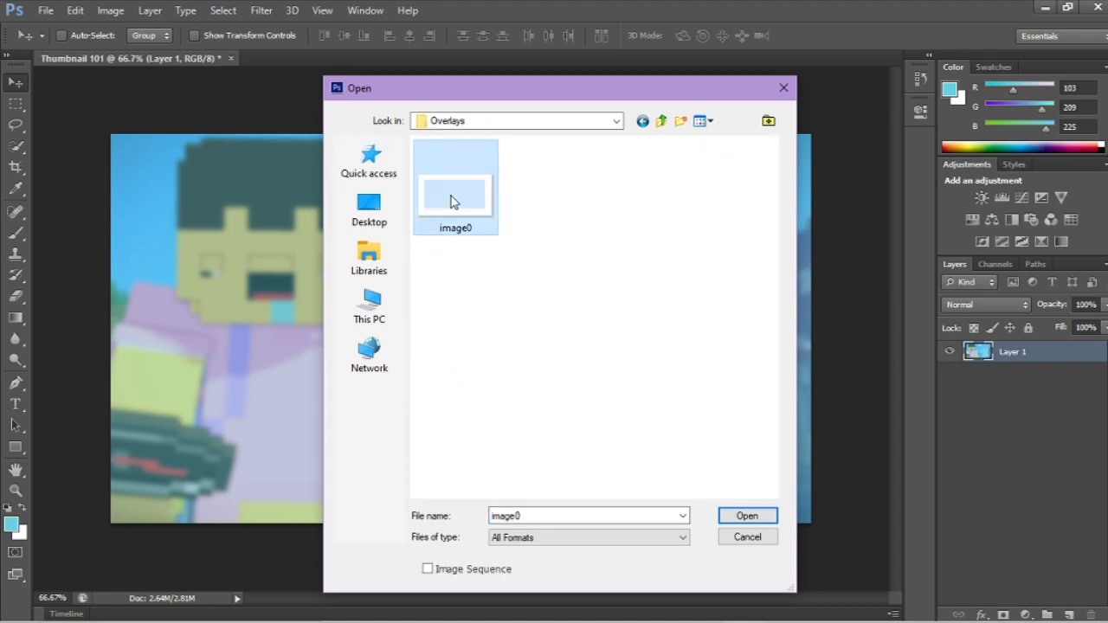
{"action": "left_click", "coordinate": [744, 516]}
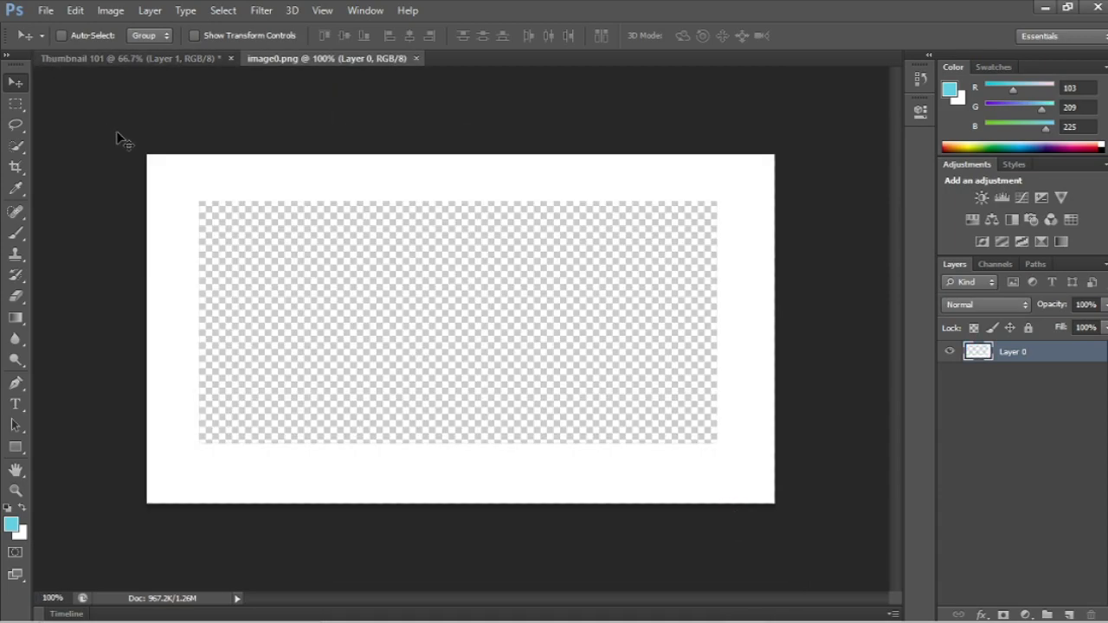
Step: Copy the entire white frame from image0.png and paste it into the Thumbnail 101 document
{"action": "left_click", "coordinate": [14, 105]}
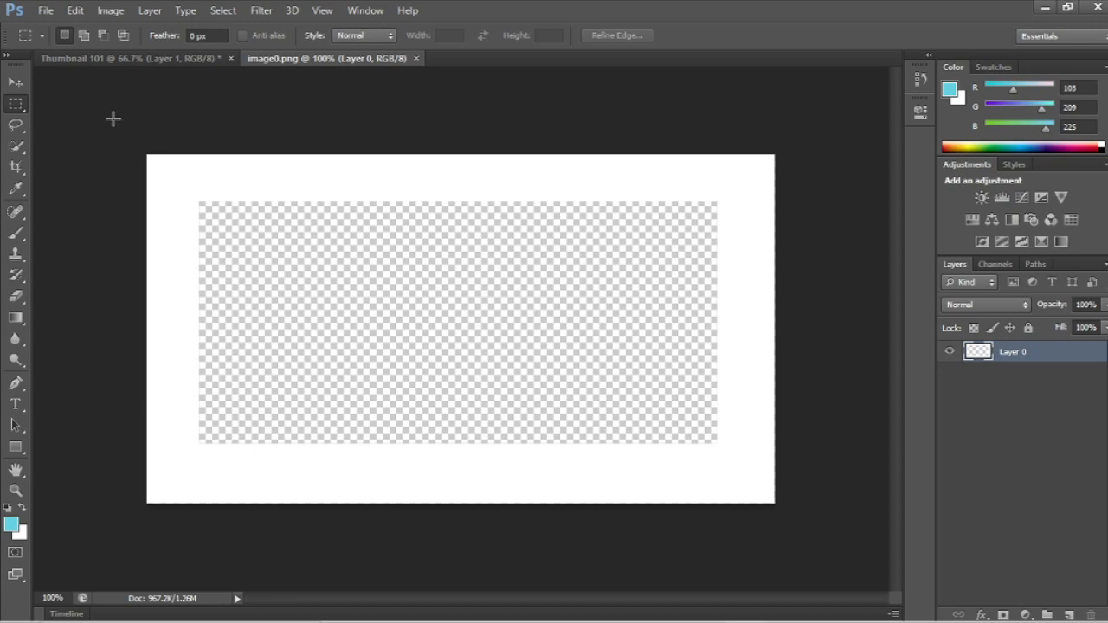
{"action": "left_click_drag", "start_coordinate": [147, 155], "coordinate": [784, 515]}
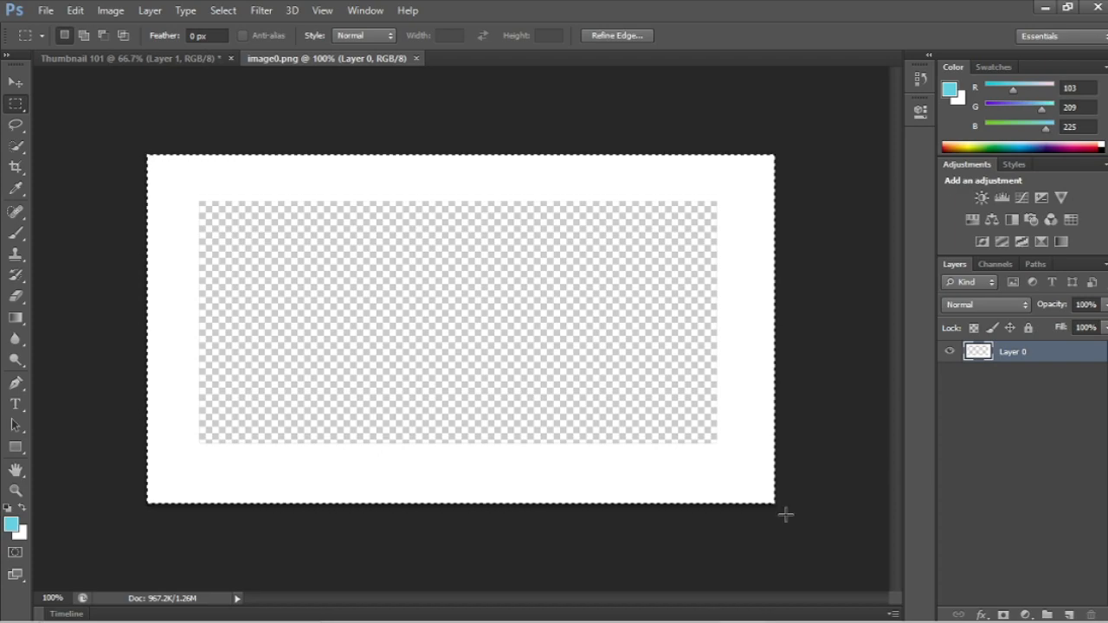
{"action": "left_click", "coordinate": [173, 61]}
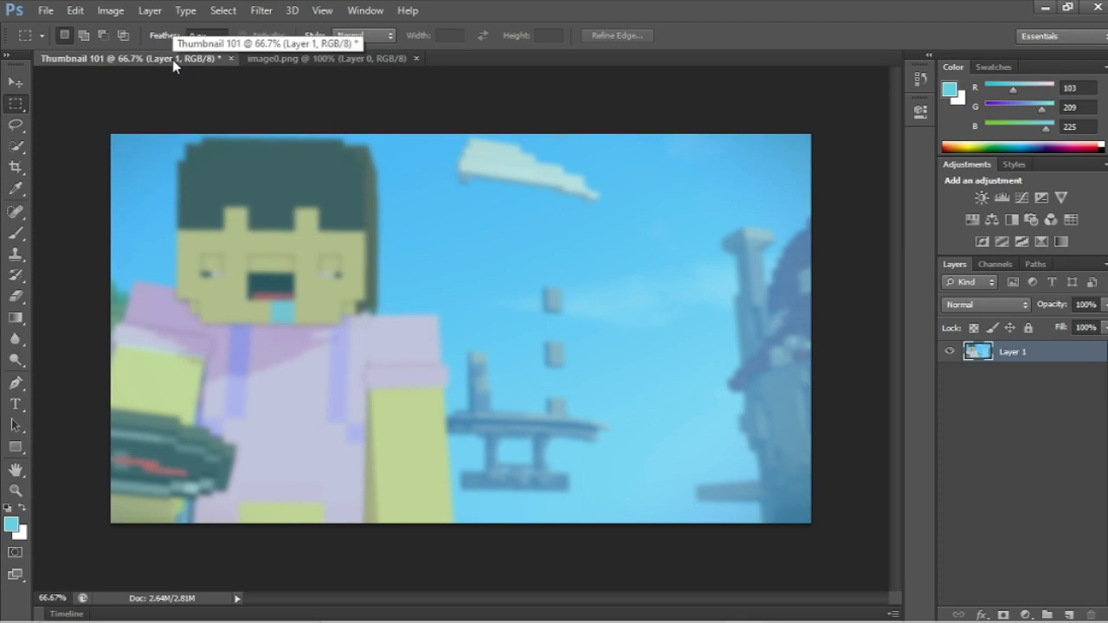
{"action": "key", "text": "ctrl+v"}
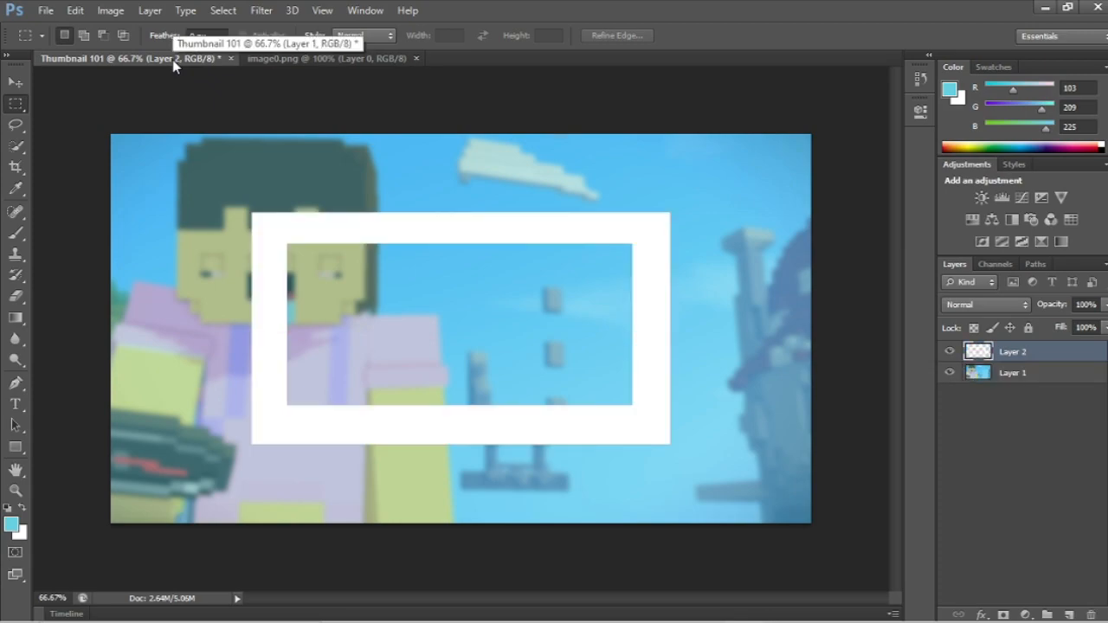
Step: Scale the pasted white frame to cover the whole canvas, stretching its edges slightly past the canvas borders for a thinner border
{"action": "key", "text": "ctrl+t"}
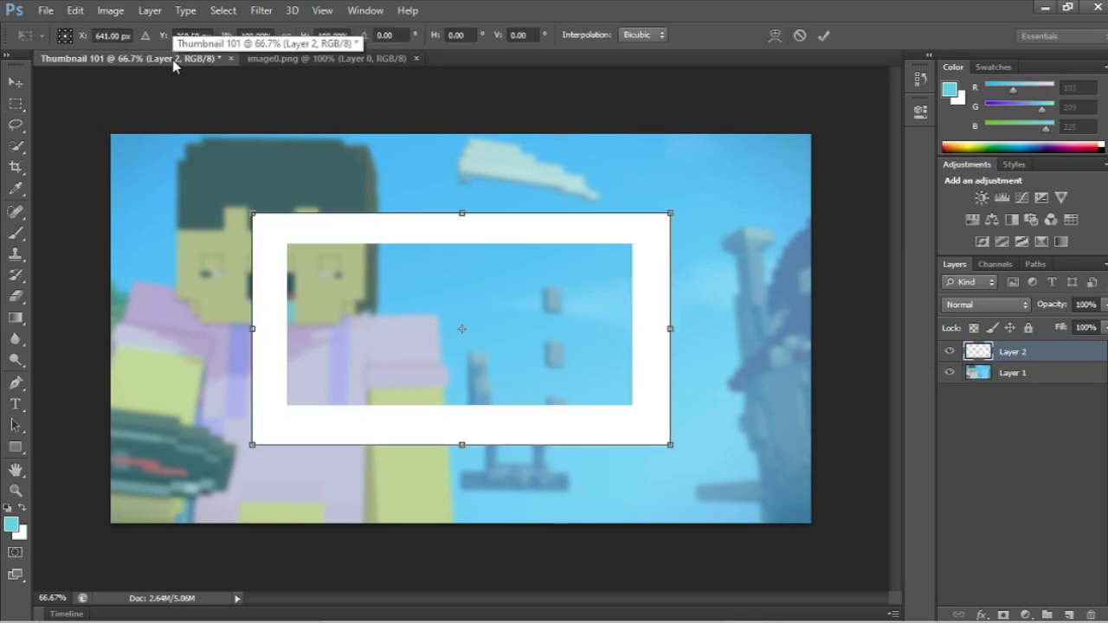
{"action": "left_click_drag", "start_coordinate": [252, 215], "coordinate": [94, 164]}
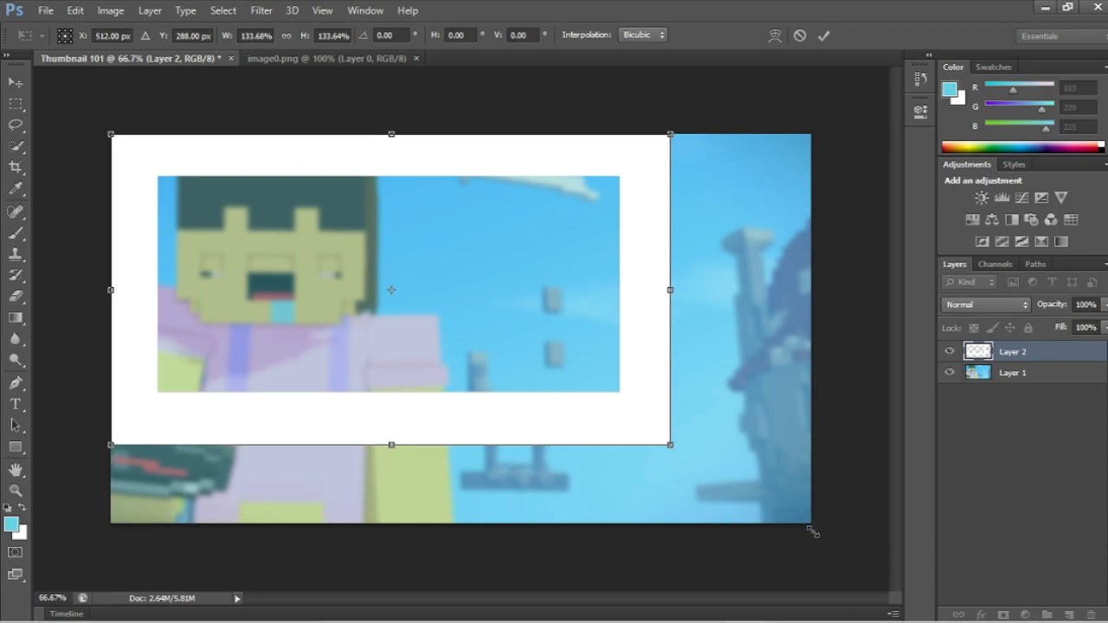
{"action": "right_click", "coordinate": [815, 598]}
{"action": "left_click", "coordinate": [668, 448]}
{"action": "left_click_drag", "start_coordinate": [670, 446], "coordinate": [823, 505]}
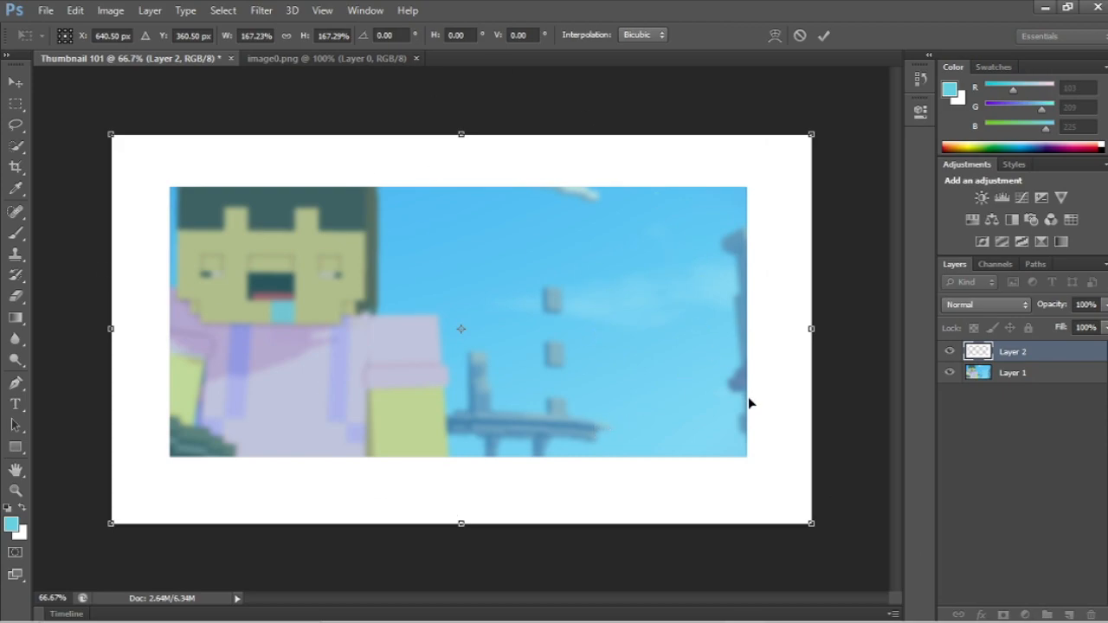
{"action": "left_click_drag", "start_coordinate": [813, 330], "coordinate": [830, 332]}
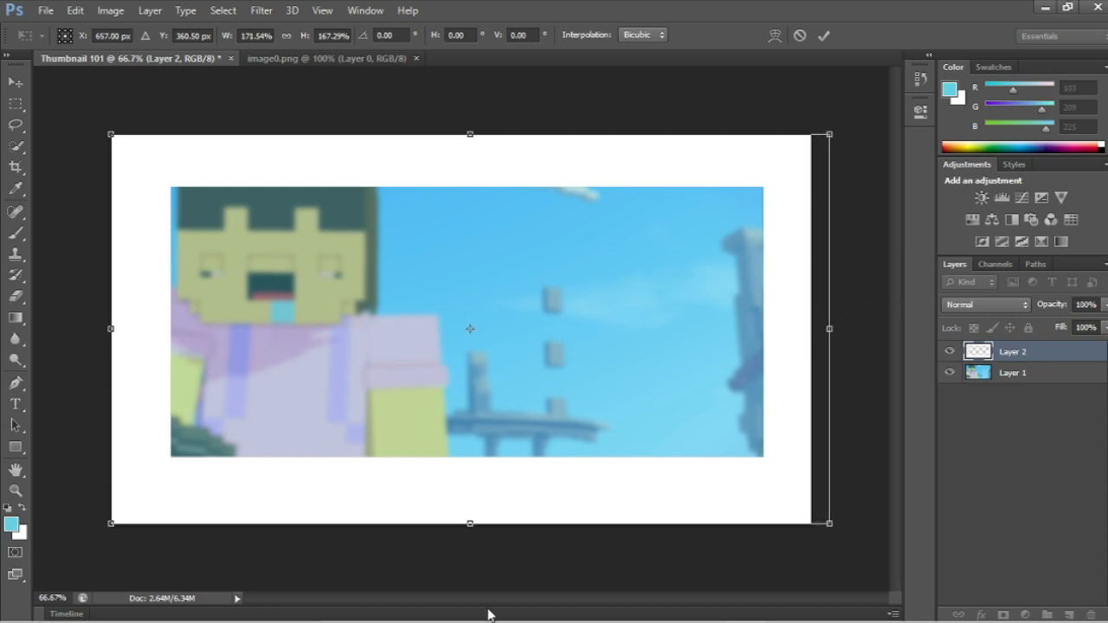
{"action": "left_click_drag", "start_coordinate": [470, 524], "coordinate": [470, 547]}
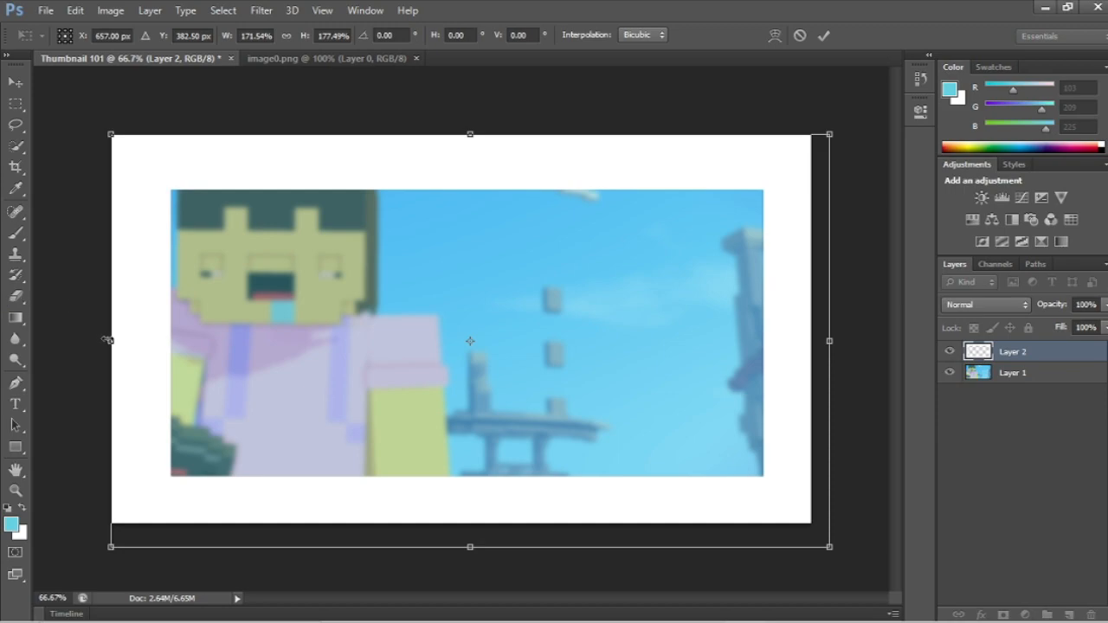
{"action": "mouse_move", "coordinate": [99, 339]}
{"action": "left_mouse_down"}
{"action": "mouse_move", "coordinate": [74, 341]}
{"action": "mouse_move", "coordinate": [84, 342]}
{"action": "left_mouse_up"}
{"action": "left_click_drag", "start_coordinate": [462, 123], "coordinate": [464, 120]}
{"action": "key", "text": "Return"}
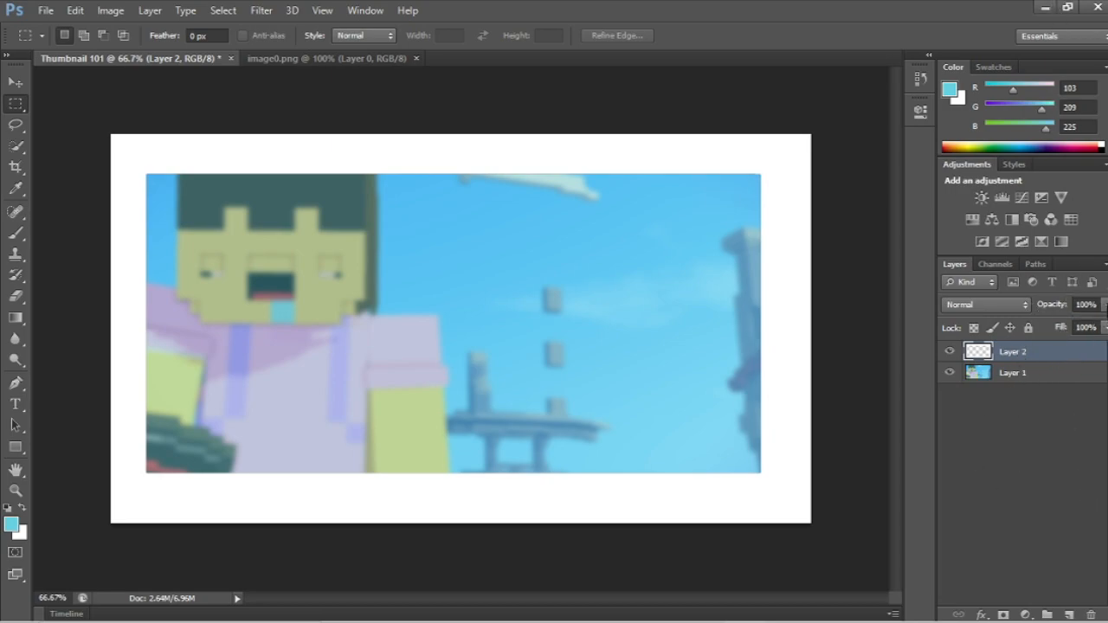
Step: Lower the opacity of the white frame layer to 19%
{"action": "left_click", "coordinate": [1104, 305]}
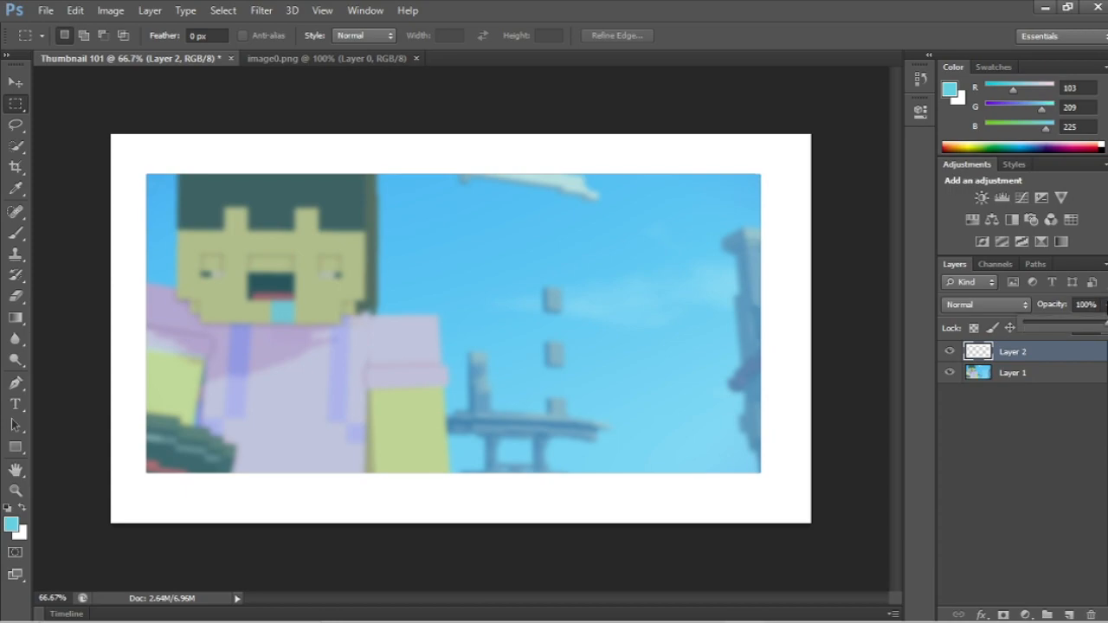
{"action": "left_click_drag", "start_coordinate": [1106, 327], "coordinate": [1042, 327]}
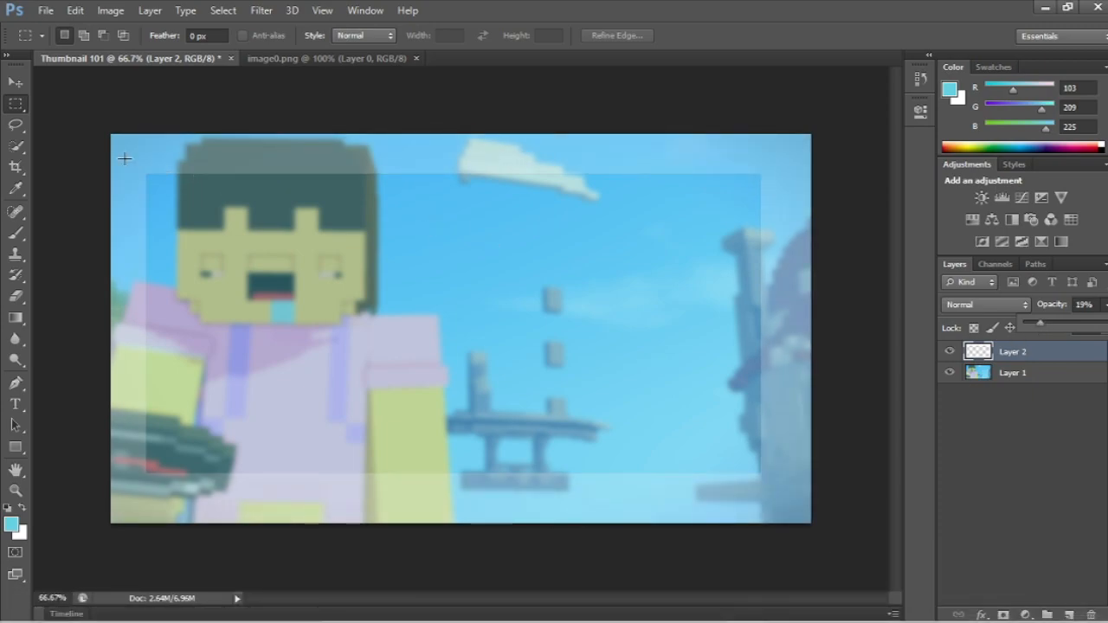
{"action": "left_click", "coordinate": [16, 82]}
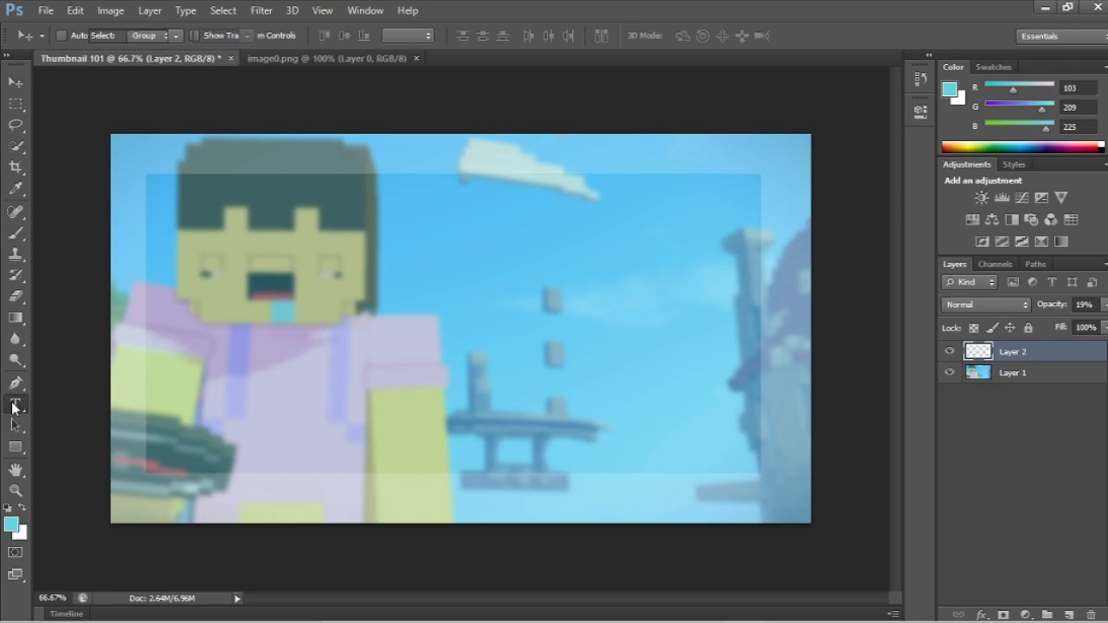
Step: Add the white text "HOW TO" in LEMON MILK at 142 pt and place it in the upper right of the image
{"action": "left_click", "coordinate": [14, 406]}
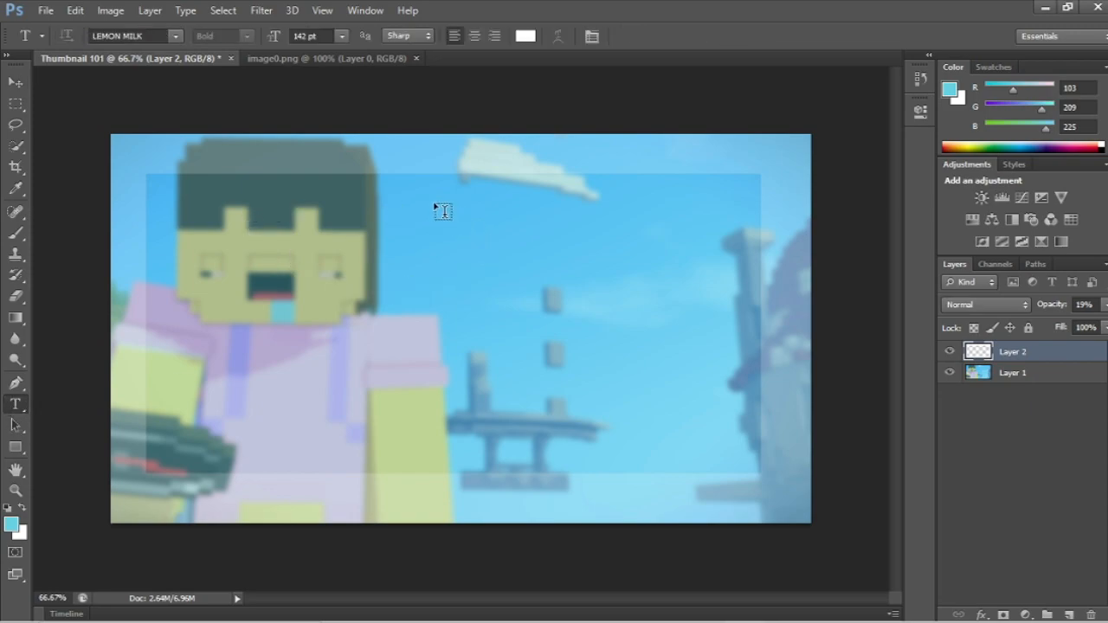
{"action": "left_click_drag", "start_coordinate": [193, 188], "coordinate": [746, 300]}
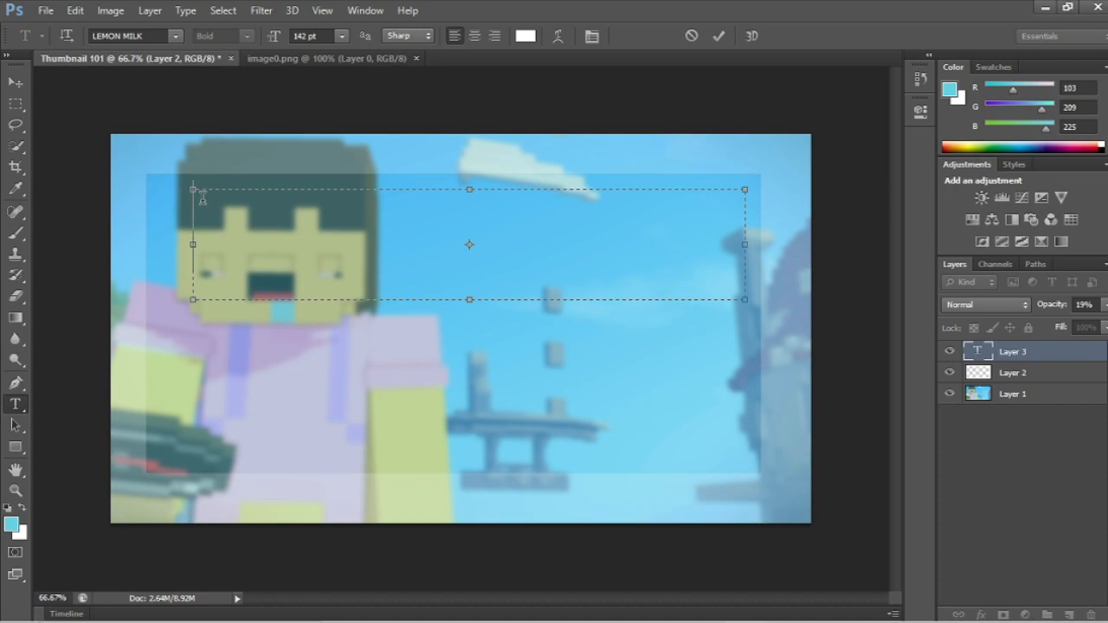
{"action": "type", "text": "HOW "}
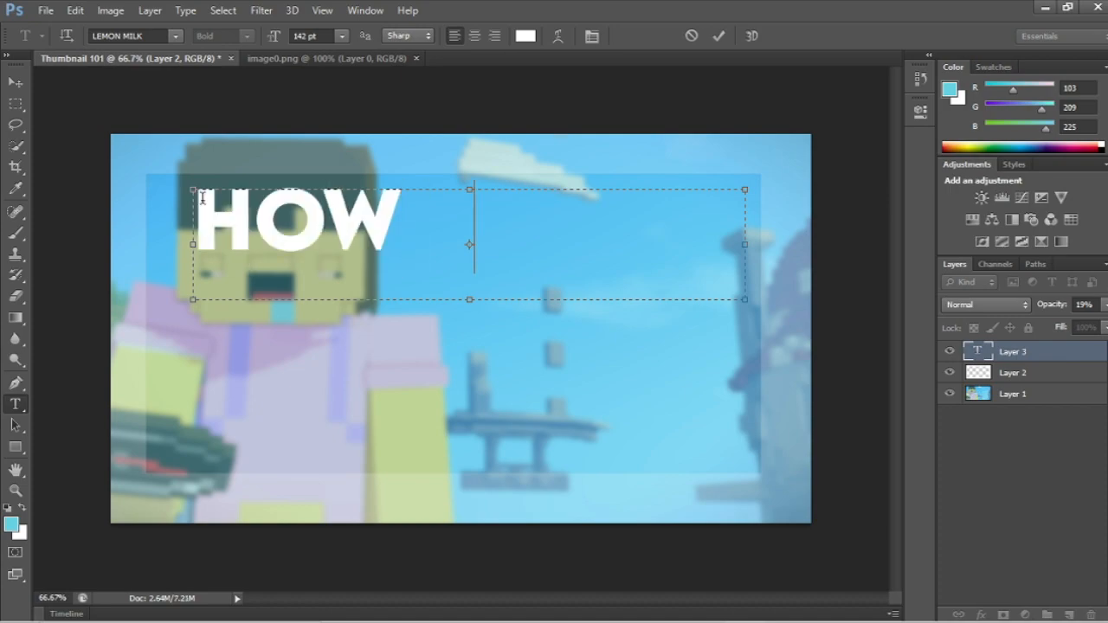
{"action": "type", "text": "TO"}
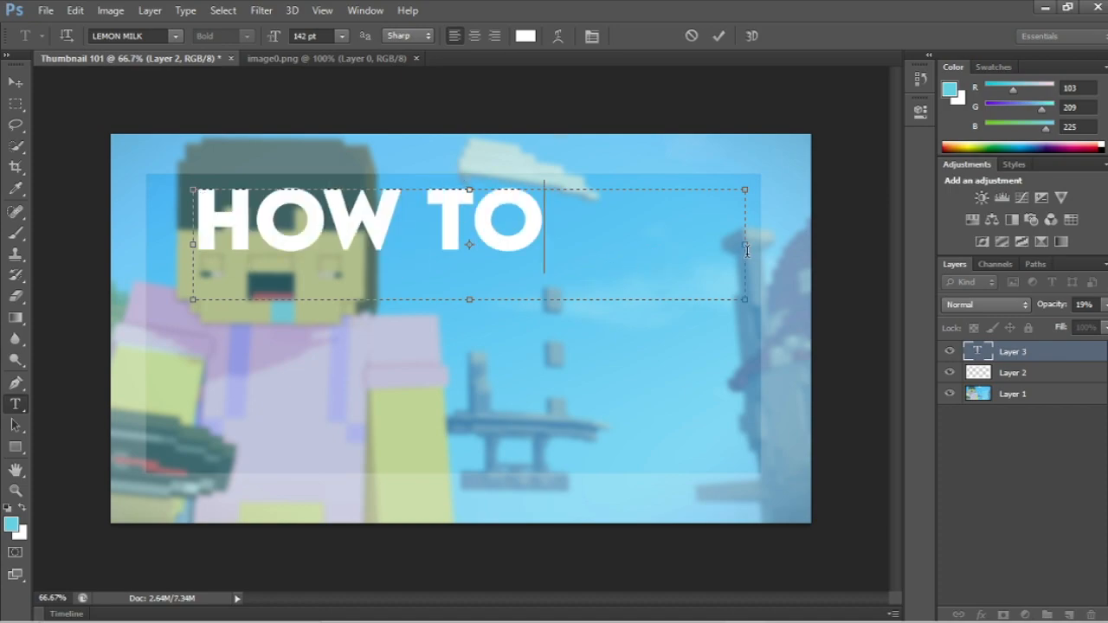
{"action": "left_click_drag", "start_coordinate": [749, 295], "coordinate": [592, 274]}
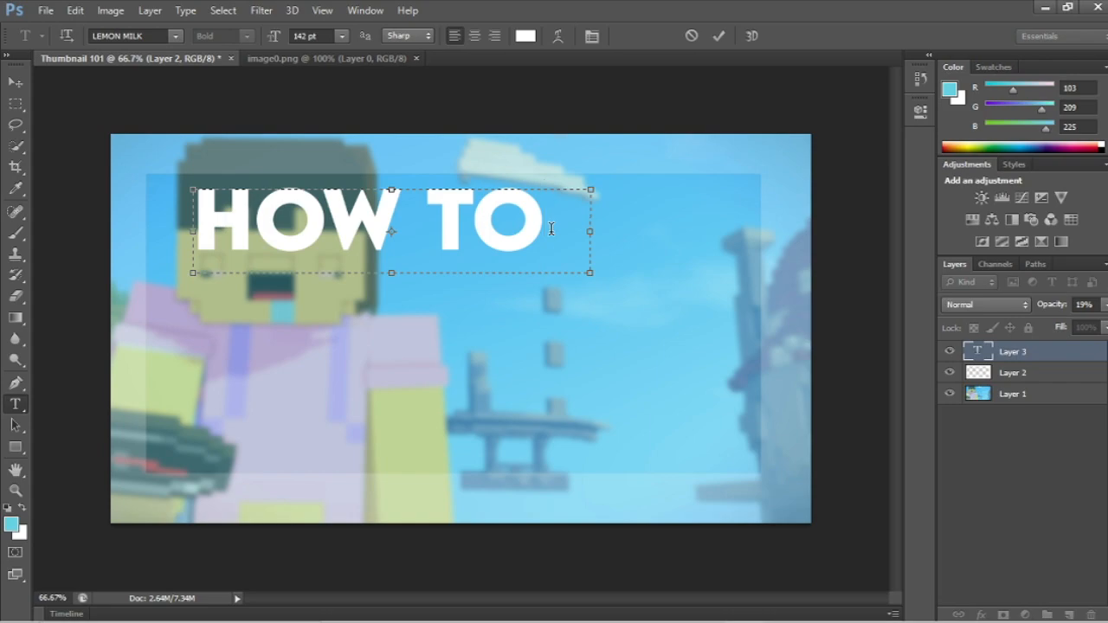
{"action": "left_click", "coordinate": [16, 81]}
{"action": "left_click_drag", "start_coordinate": [404, 234], "coordinate": [625, 231]}
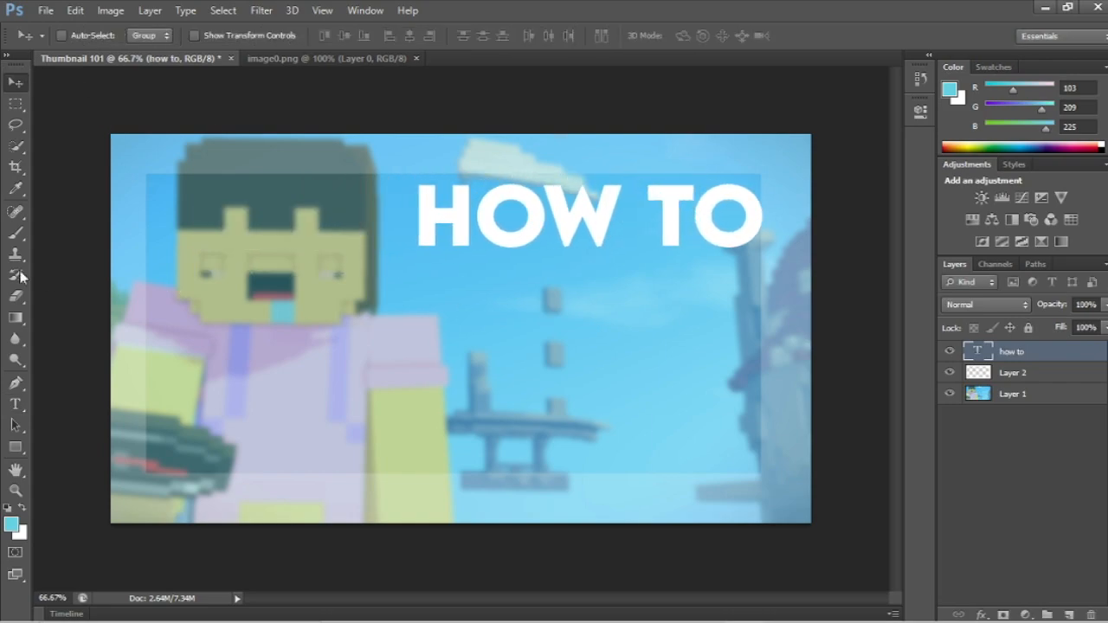
Step: Add a separate text box reading "MAKE A" directly below the "HOW TO" text
{"action": "left_click", "coordinate": [14, 405]}
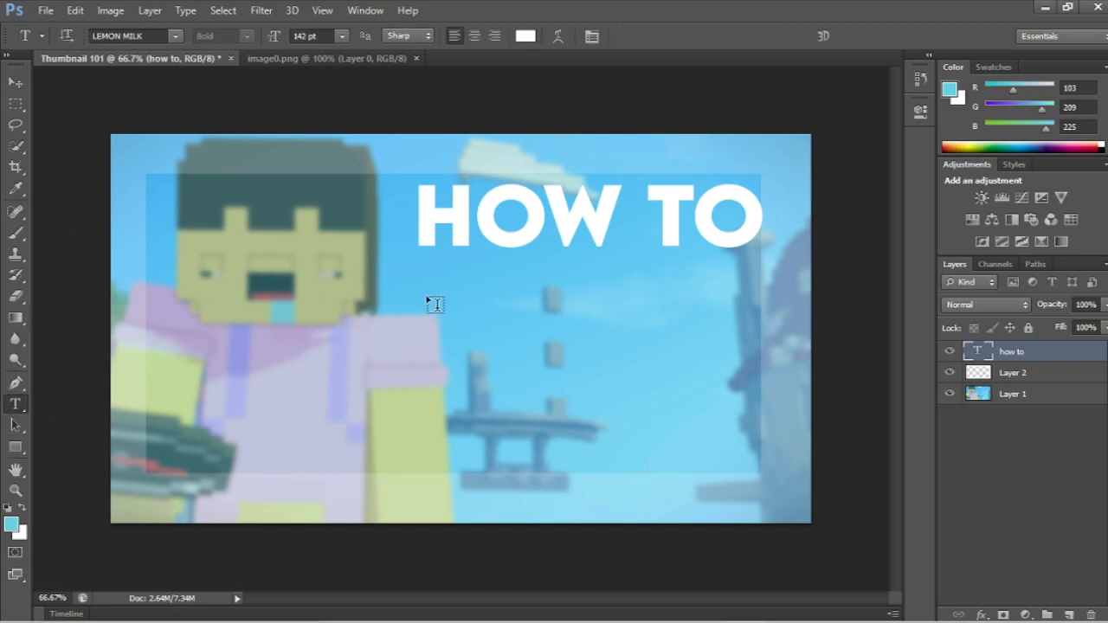
{"action": "left_click_drag", "start_coordinate": [399, 271], "coordinate": [777, 379]}
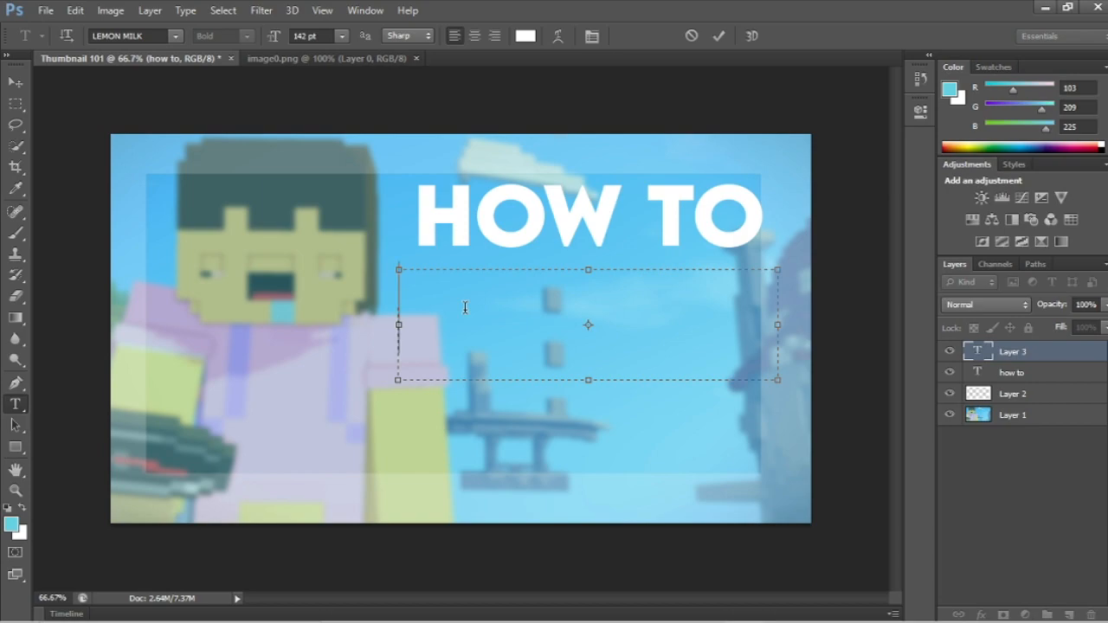
{"action": "type", "text": "MAKE A"}
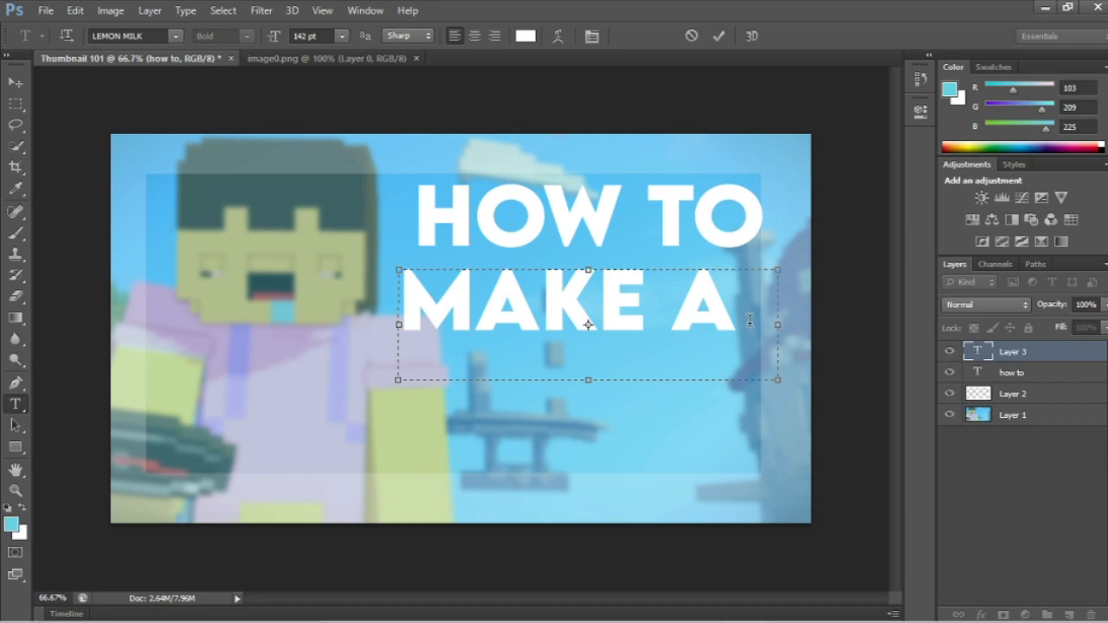
Step: Change the font of the "MAKE A" text to pixelmix
{"action": "left_click_drag", "start_coordinate": [745, 324], "coordinate": [413, 305]}
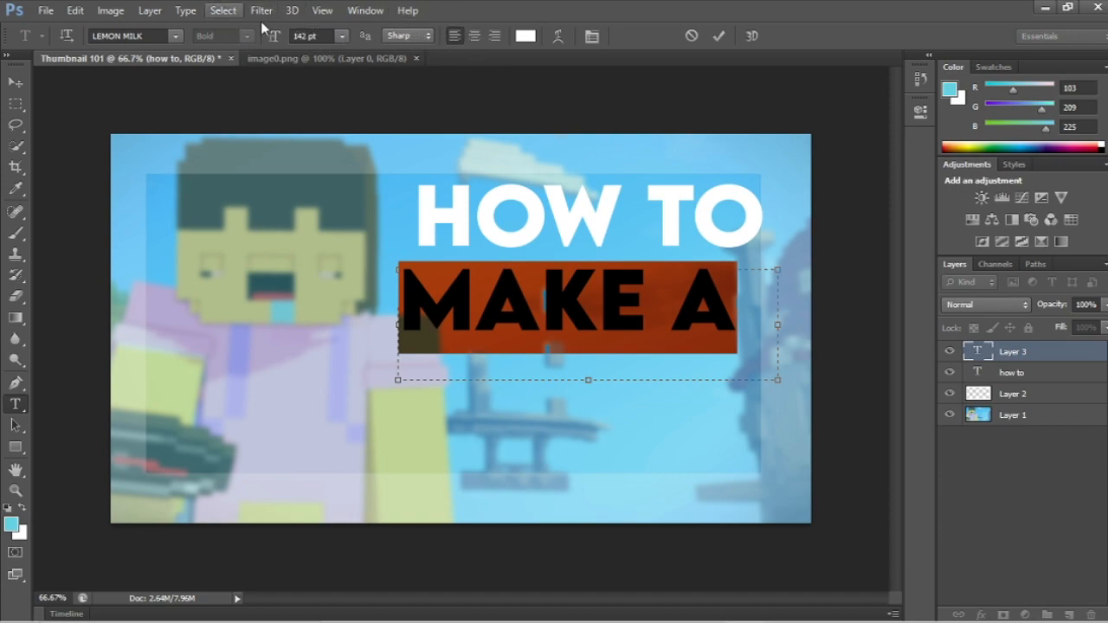
{"action": "left_click", "coordinate": [176, 35]}
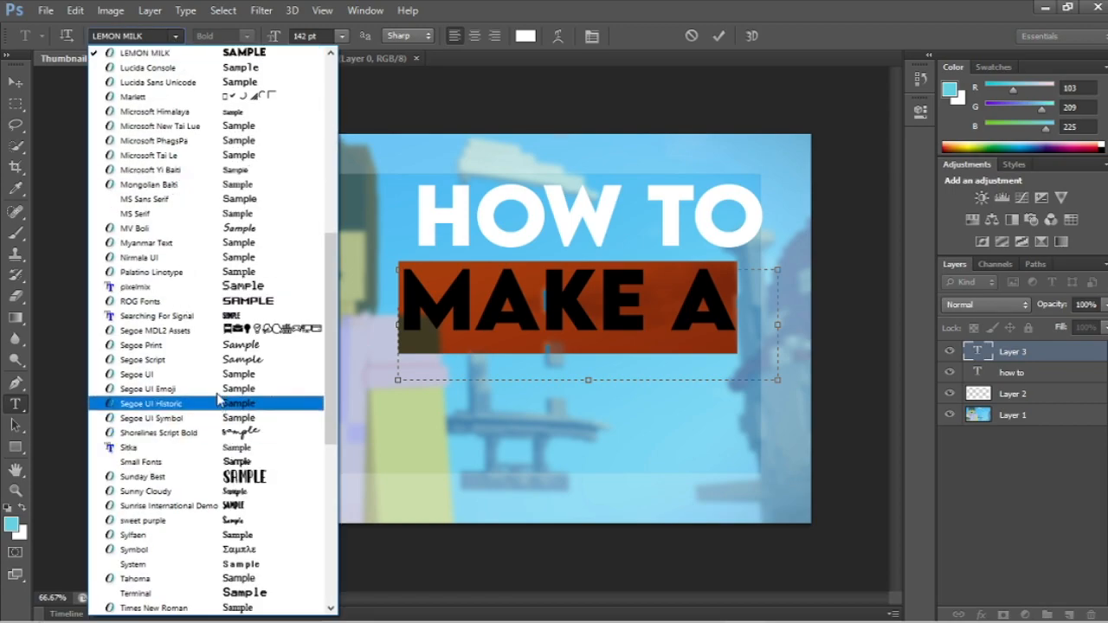
{"action": "scroll", "coordinate": [241, 483], "scroll_direction": "down", "scroll_amount": 1}
{"action": "scroll", "coordinate": [240, 483], "scroll_direction": "down", "scroll_amount": 4}
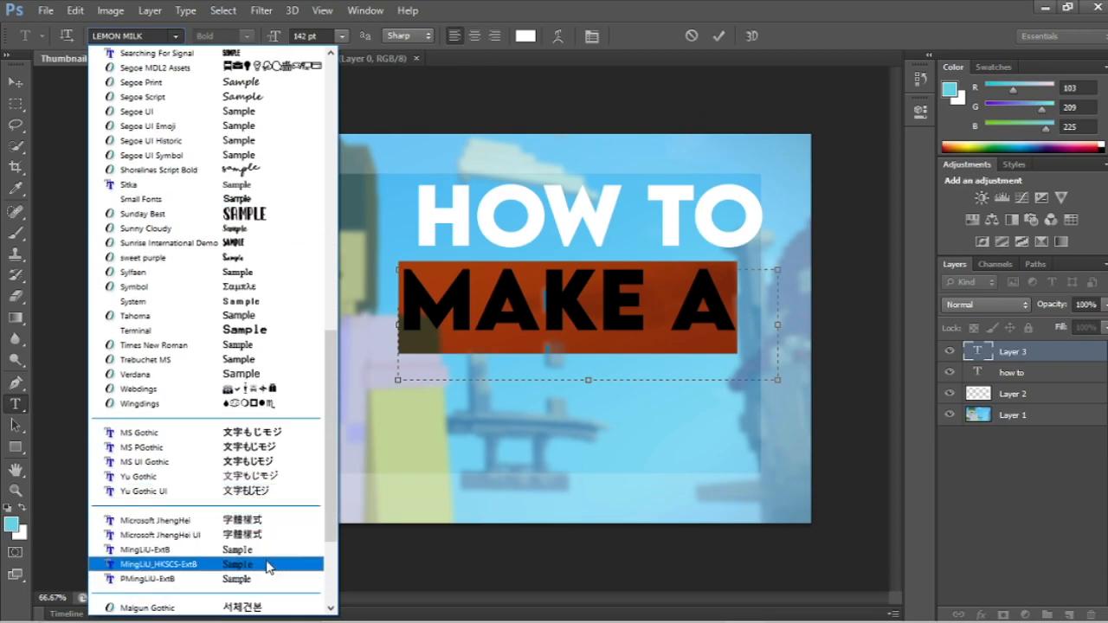
{"action": "scroll", "coordinate": [227, 472], "scroll_direction": "down", "scroll_amount": 4}
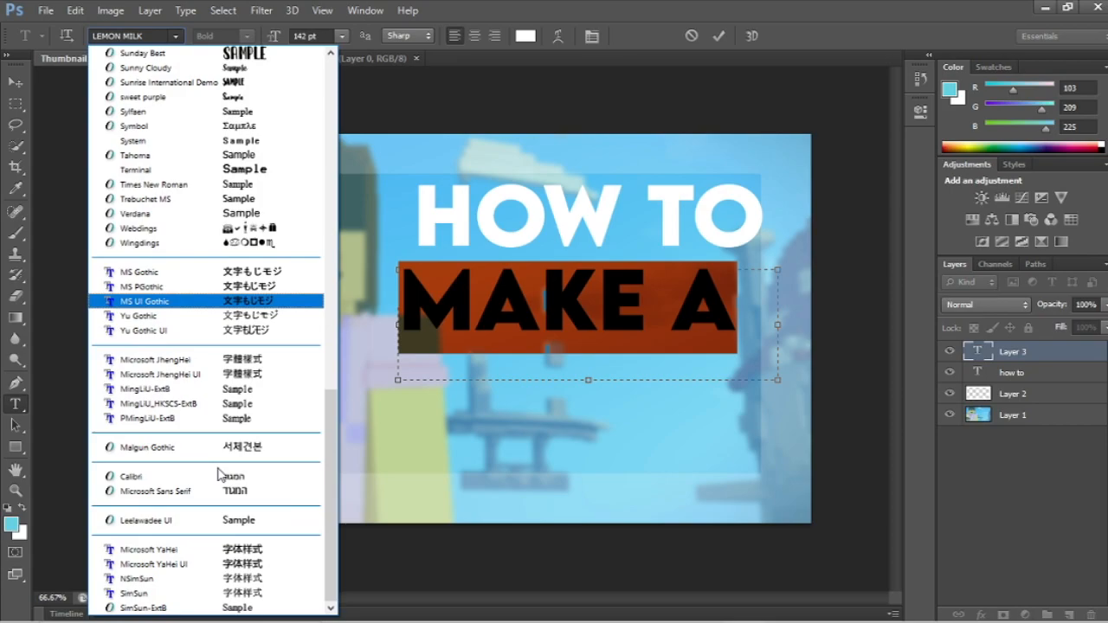
{"action": "scroll", "coordinate": [197, 336], "scroll_direction": "up", "scroll_amount": 7}
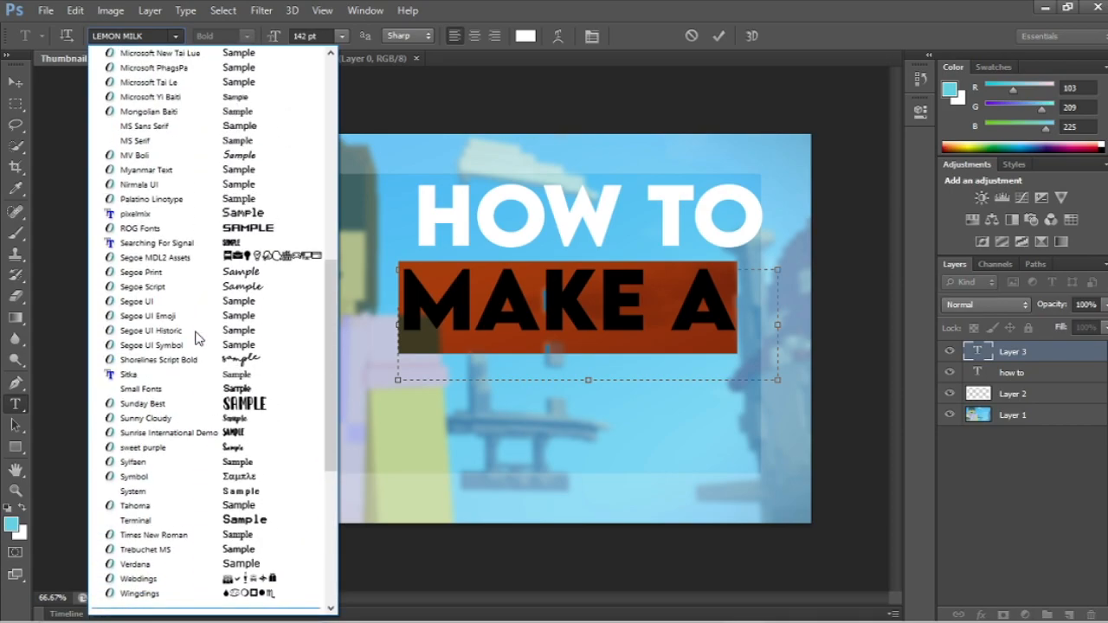
{"action": "scroll", "coordinate": [198, 337], "scroll_direction": "up", "scroll_amount": 1}
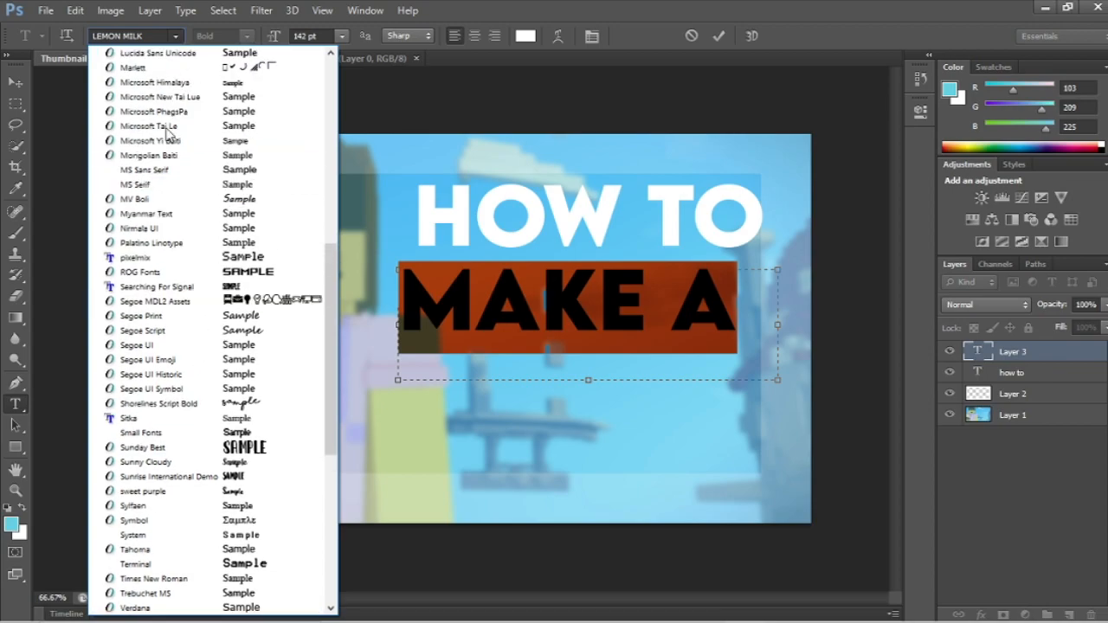
{"action": "left_click", "coordinate": [154, 258]}
{"action": "left_click", "coordinate": [747, 303]}
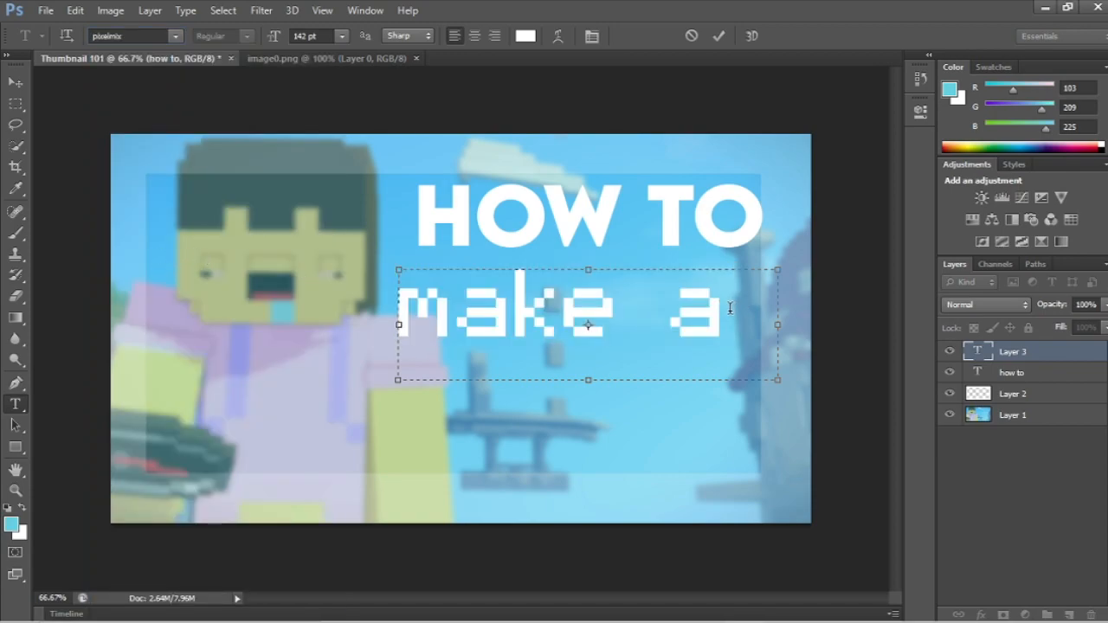
Step: Finish editing the "make a" text and move it right and slightly up, beneath "HOW TO"
{"action": "left_click", "coordinate": [462, 312]}
{"action": "left_click", "coordinate": [777, 368]}
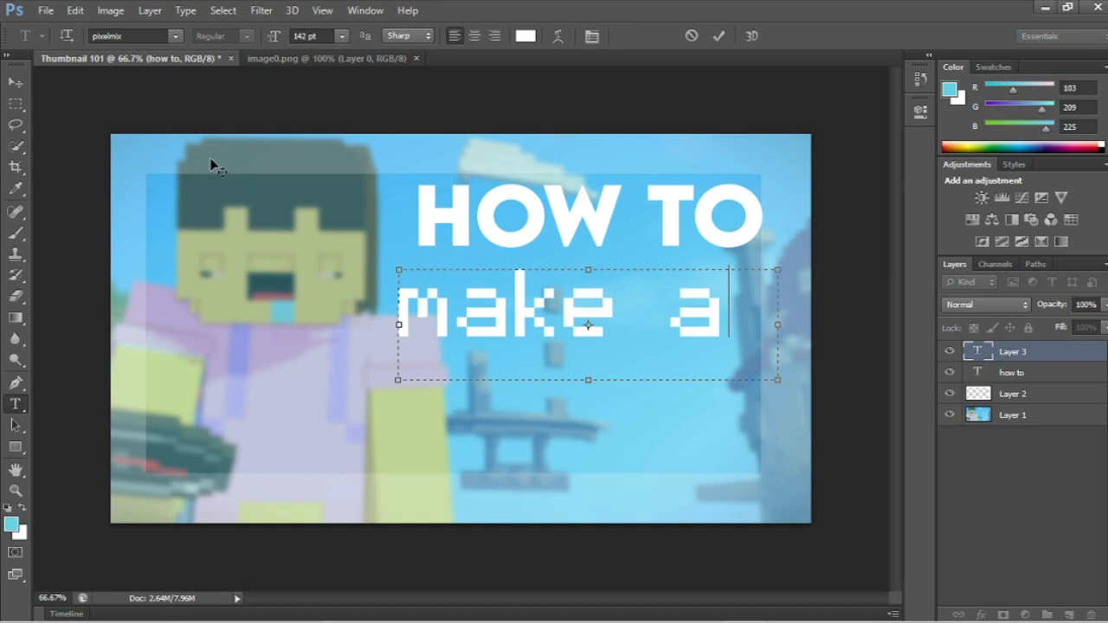
{"action": "left_click", "coordinate": [14, 82]}
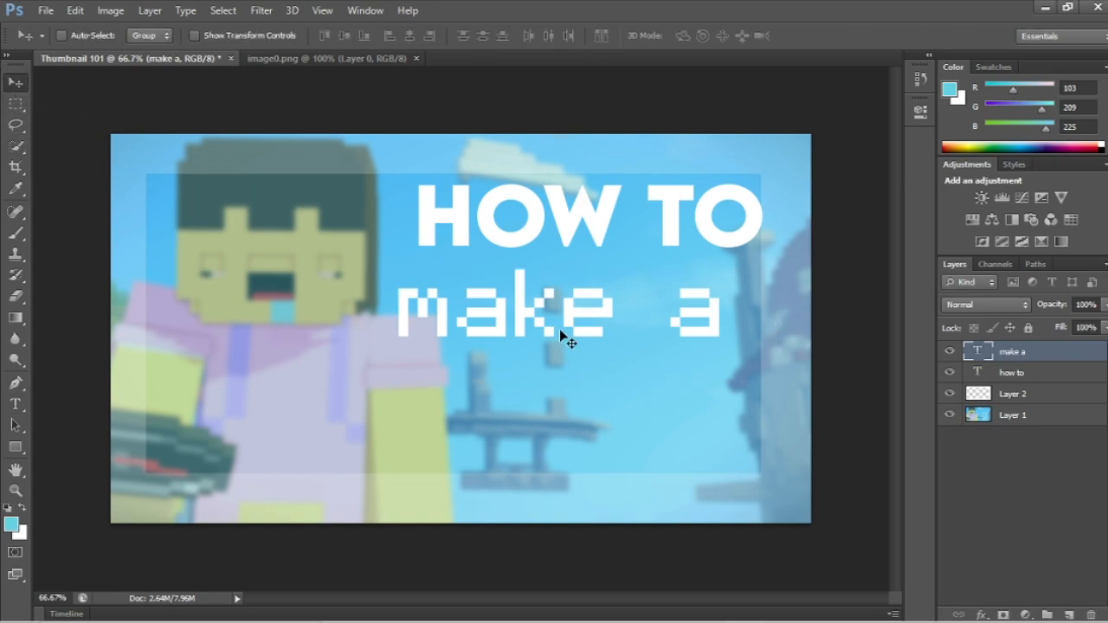
{"action": "left_click_drag", "start_coordinate": [616, 329], "coordinate": [650, 319]}
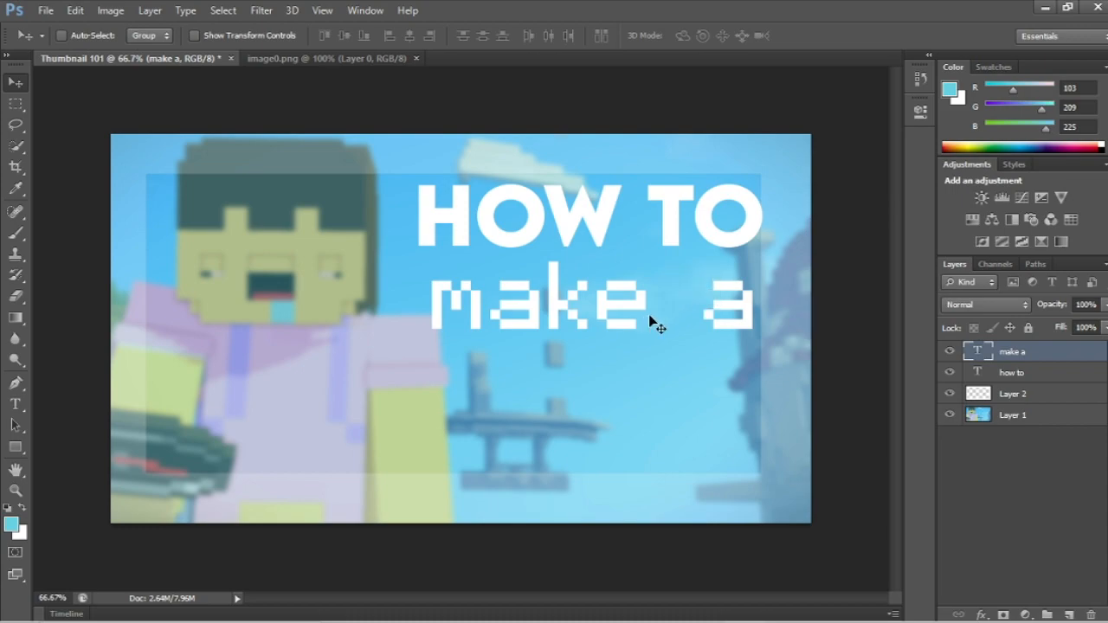
Step: Reduce the "make a" text to 117 pt and center it beneath "HOW TO"
{"action": "left_click", "coordinate": [12, 407]}
{"action": "left_click_drag", "start_coordinate": [433, 299], "coordinate": [761, 307]}
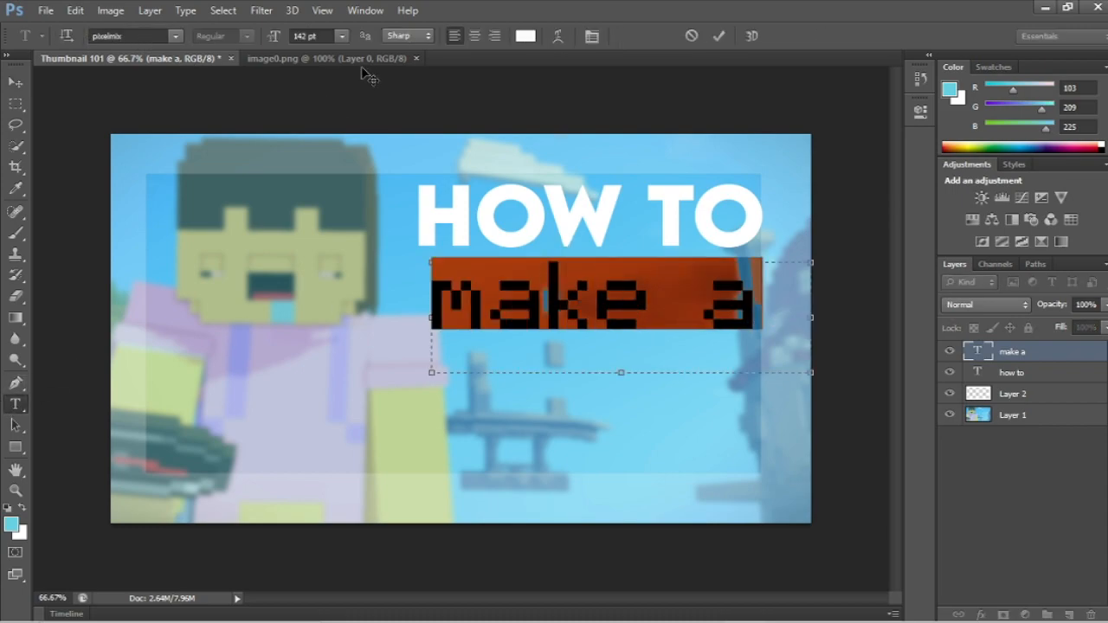
{"action": "left_click_drag", "start_coordinate": [279, 40], "coordinate": [264, 39]}
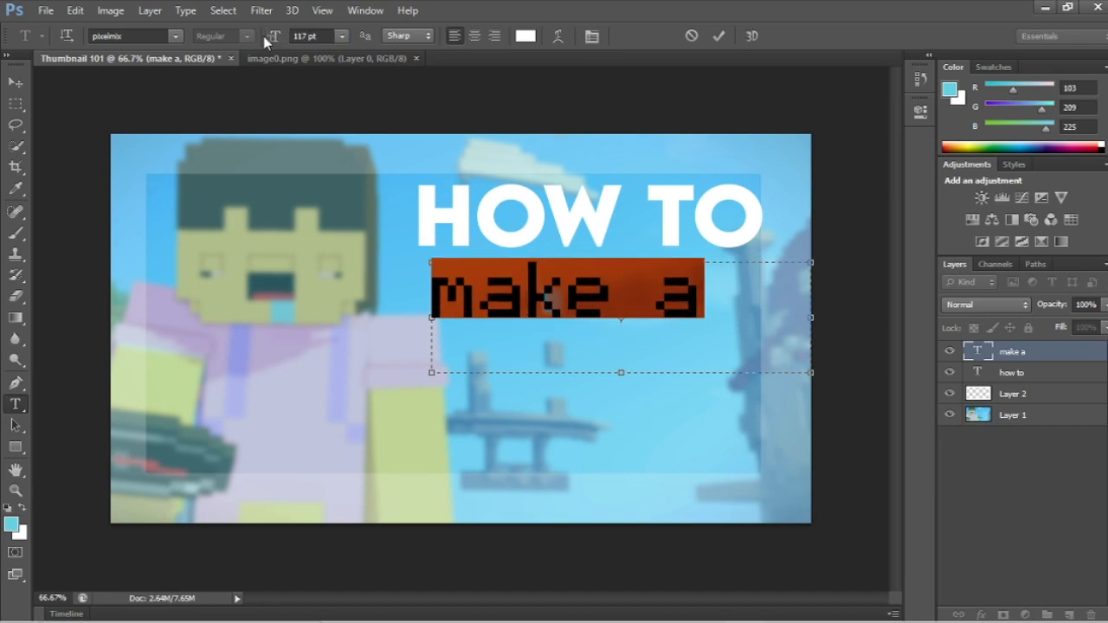
{"action": "left_click", "coordinate": [15, 81]}
{"action": "left_click_drag", "start_coordinate": [516, 299], "coordinate": [551, 310]}
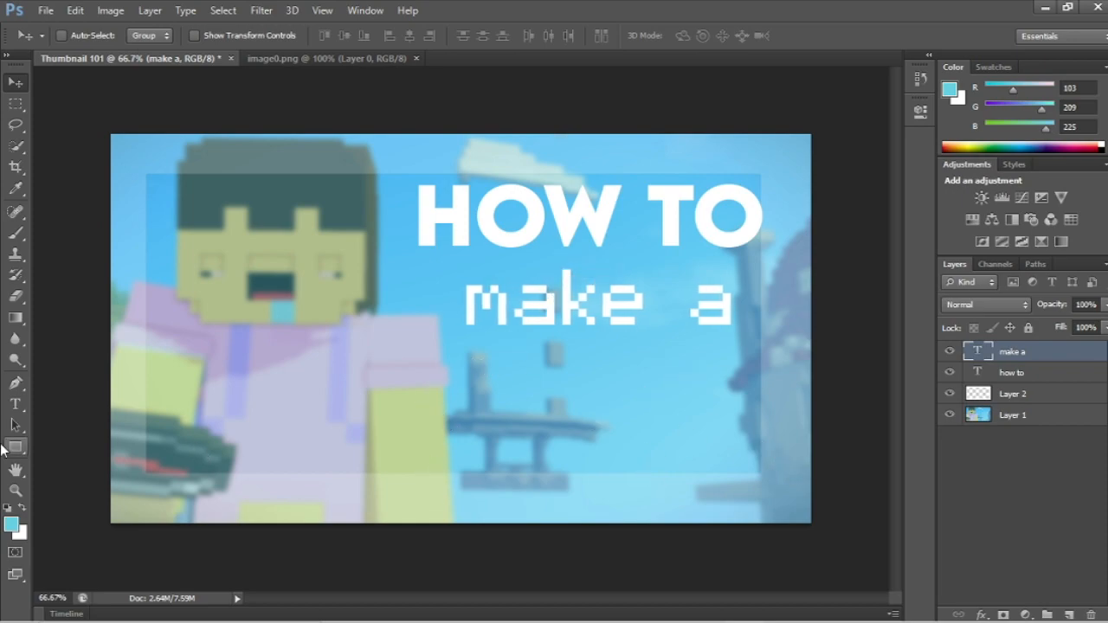
Step: Add a text box reading "thumbnail" below "make a", enlarging the box so the whole word fits on one line
{"action": "left_click", "coordinate": [15, 404]}
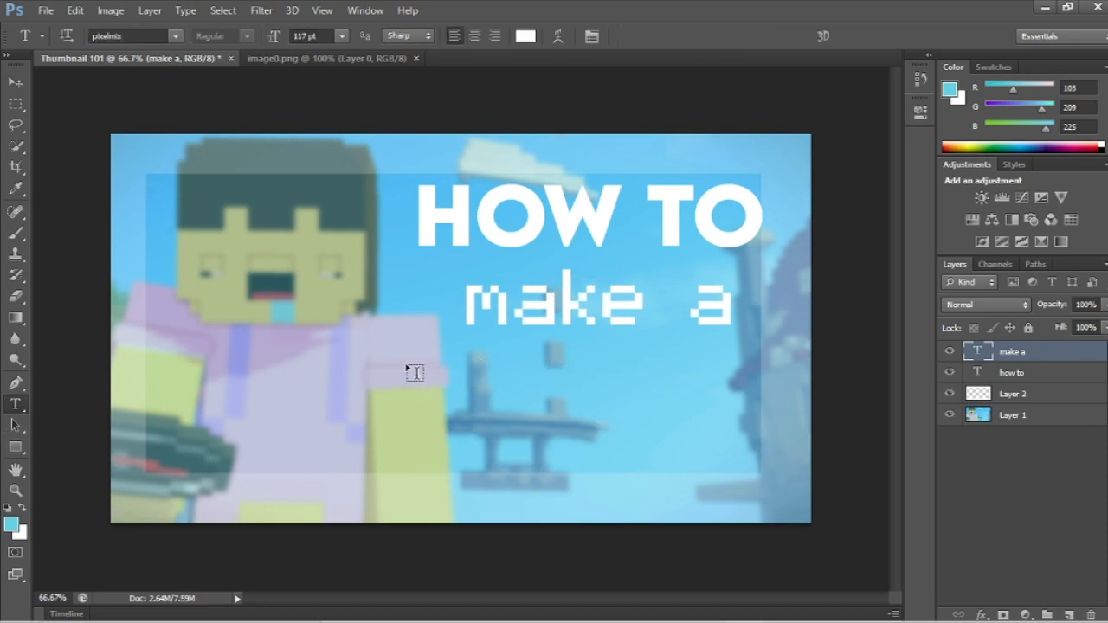
{"action": "left_click_drag", "start_coordinate": [406, 364], "coordinate": [787, 468]}
{"action": "type", "text": "thum"}
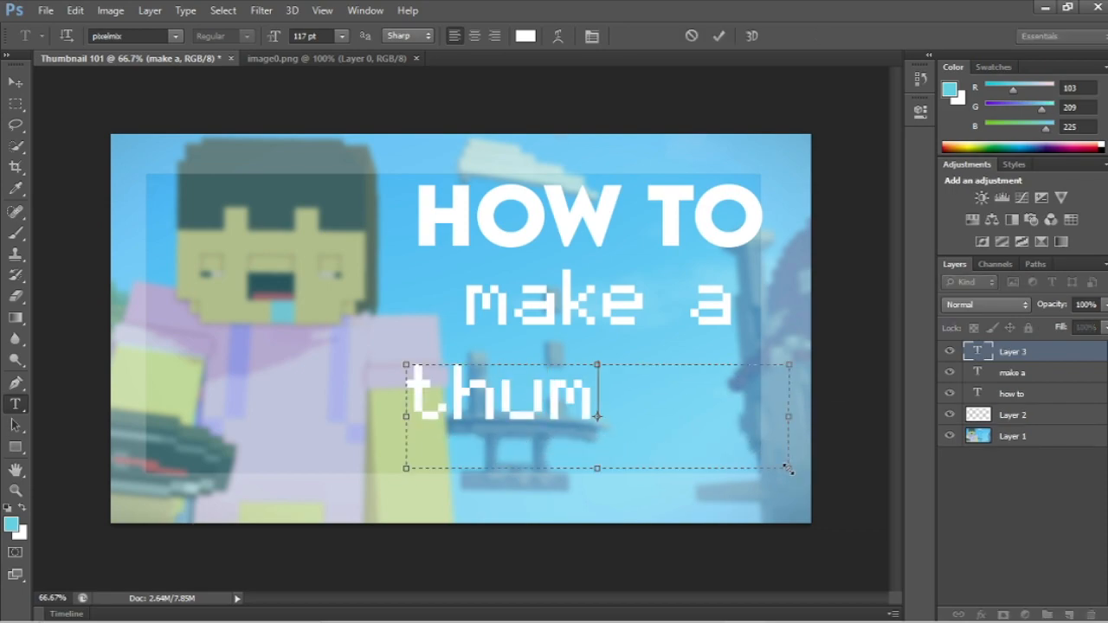
{"action": "type", "text": "bnai"}
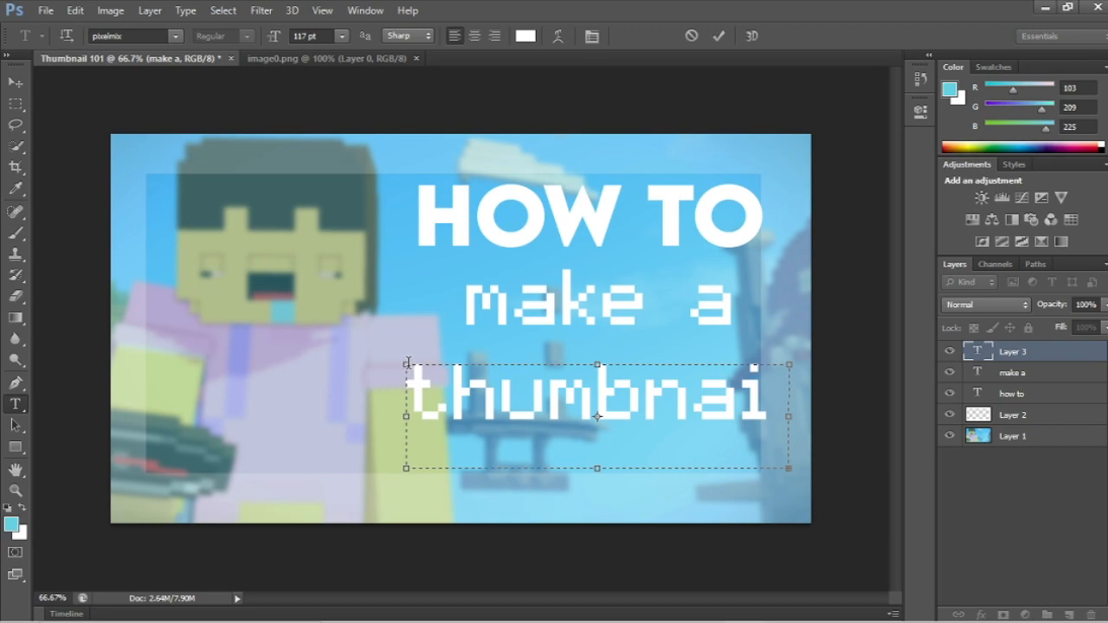
{"action": "left_click_drag", "start_coordinate": [405, 364], "coordinate": [343, 351]}
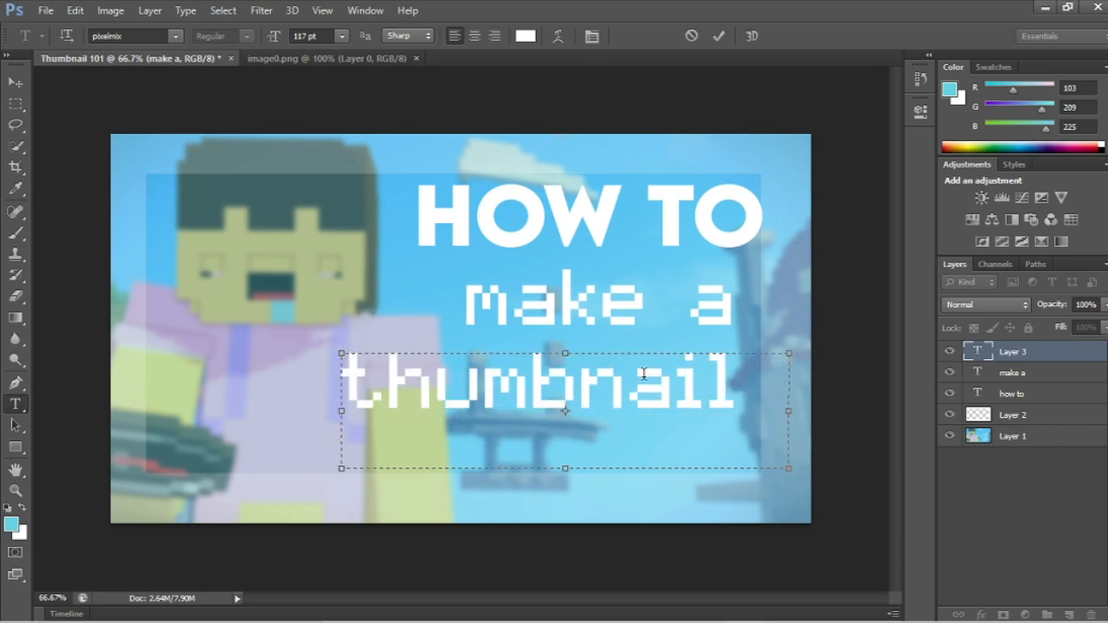
{"action": "left_click_drag", "start_coordinate": [735, 393], "coordinate": [732, 440]}
{"action": "left_click_drag", "start_coordinate": [733, 435], "coordinate": [759, 376]}
{"action": "left_click", "coordinate": [16, 81]}
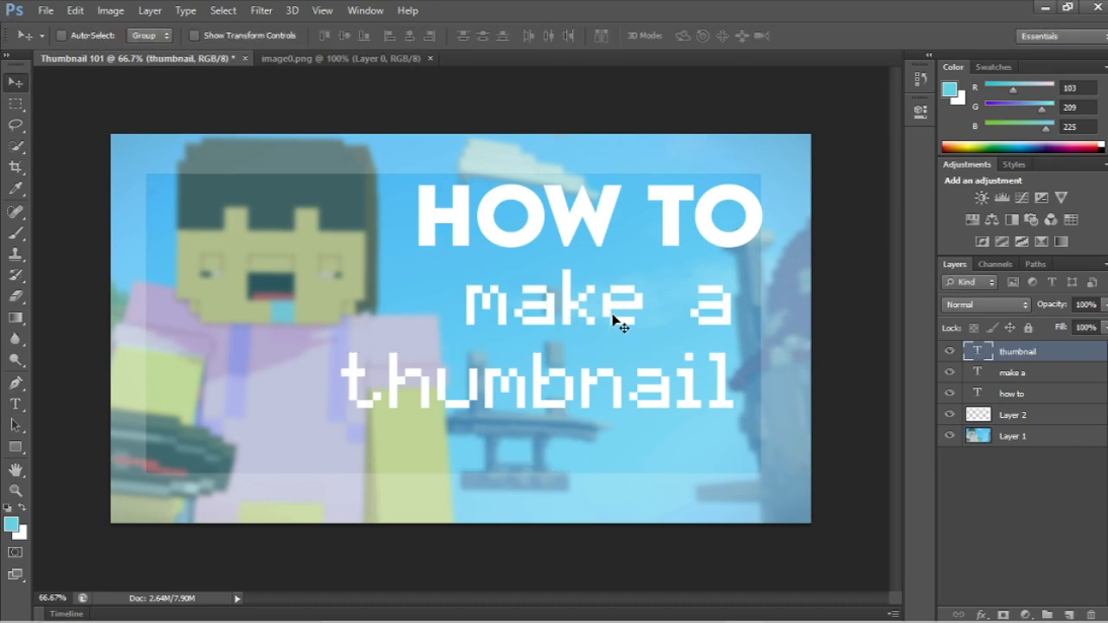
{"action": "left_click", "coordinate": [15, 404]}
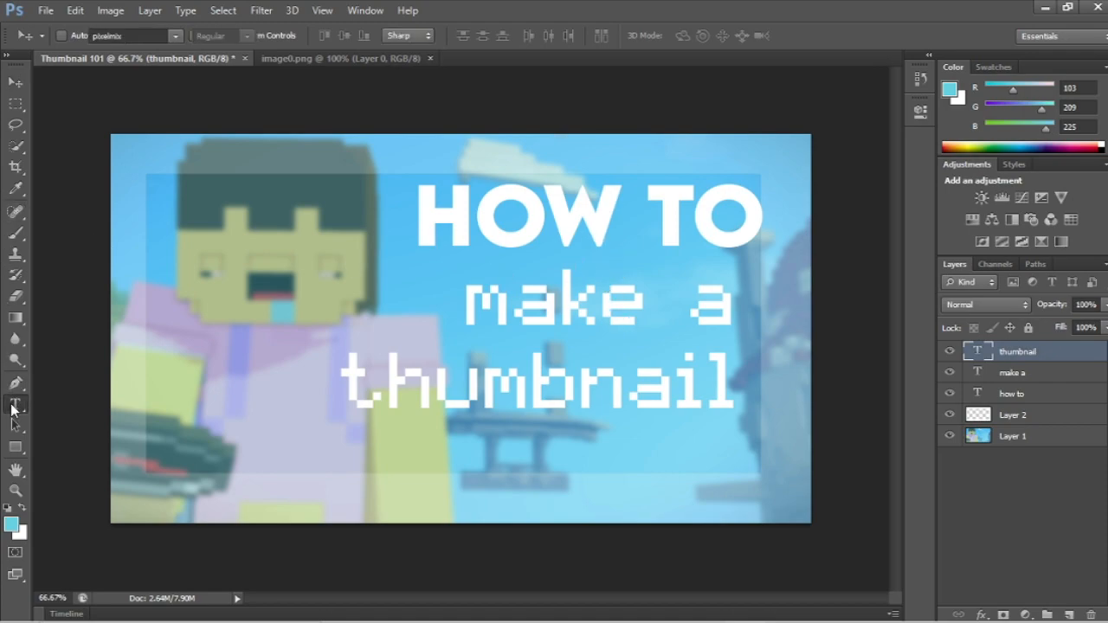
{"action": "left_click_drag", "start_coordinate": [483, 334], "coordinate": [789, 329]}
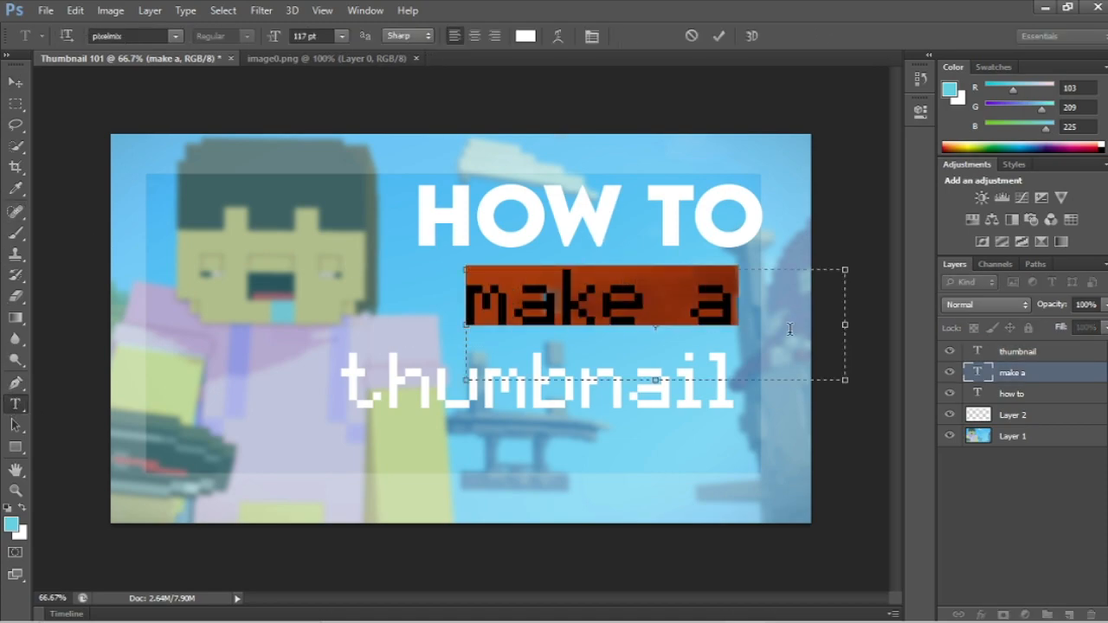
{"action": "left_click", "coordinate": [176, 36]}
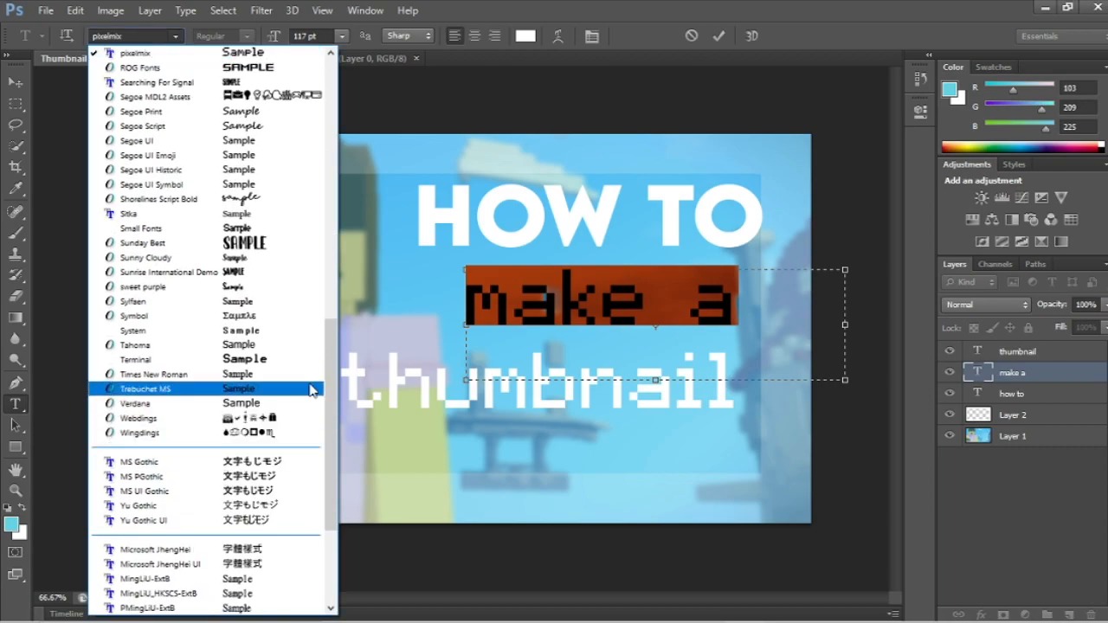
{"action": "scroll", "coordinate": [226, 235], "scroll_direction": "up", "scroll_amount": 5}
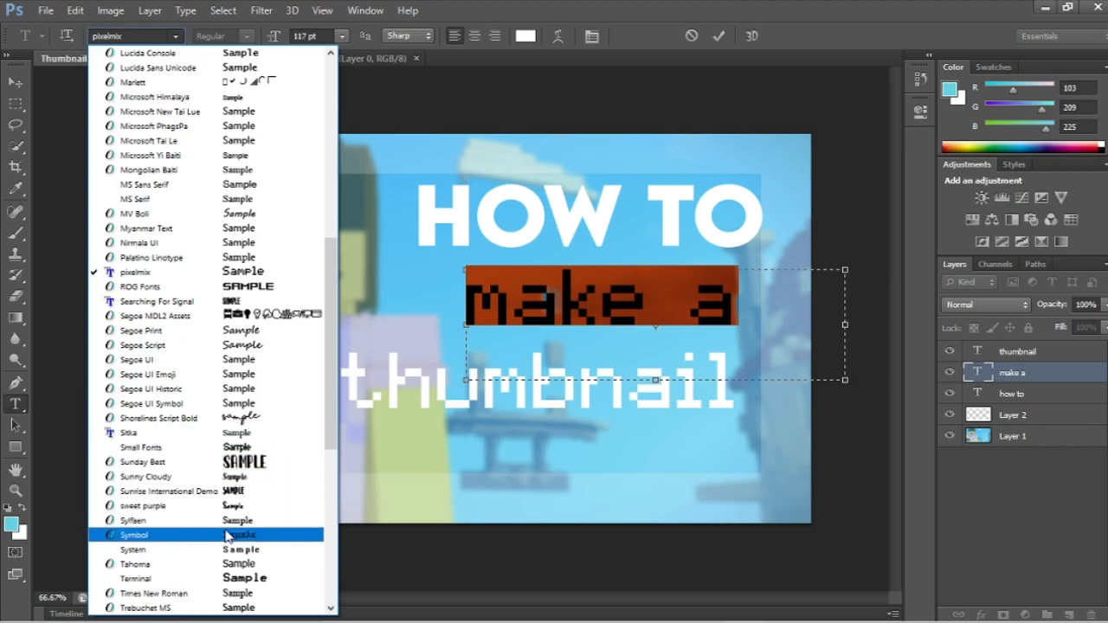
{"action": "left_click", "coordinate": [163, 301]}
{"action": "left_click", "coordinate": [654, 284]}
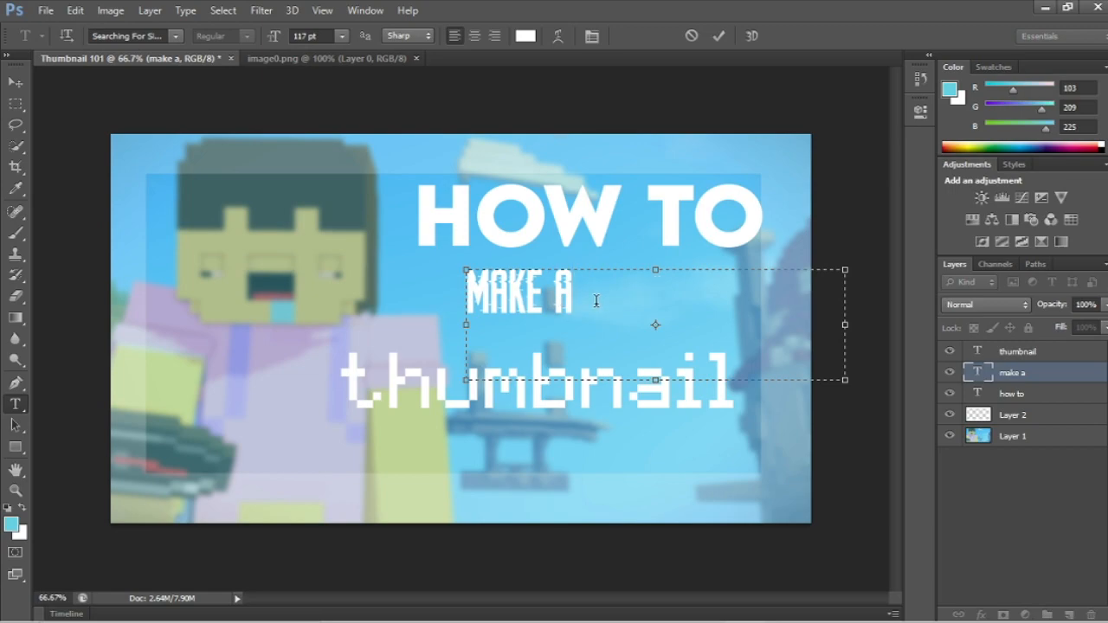
{"action": "left_click_drag", "start_coordinate": [596, 300], "coordinate": [399, 290]}
{"action": "left_click_drag", "start_coordinate": [270, 38], "coordinate": [335, 49]}
{"action": "left_click", "coordinate": [800, 313]}
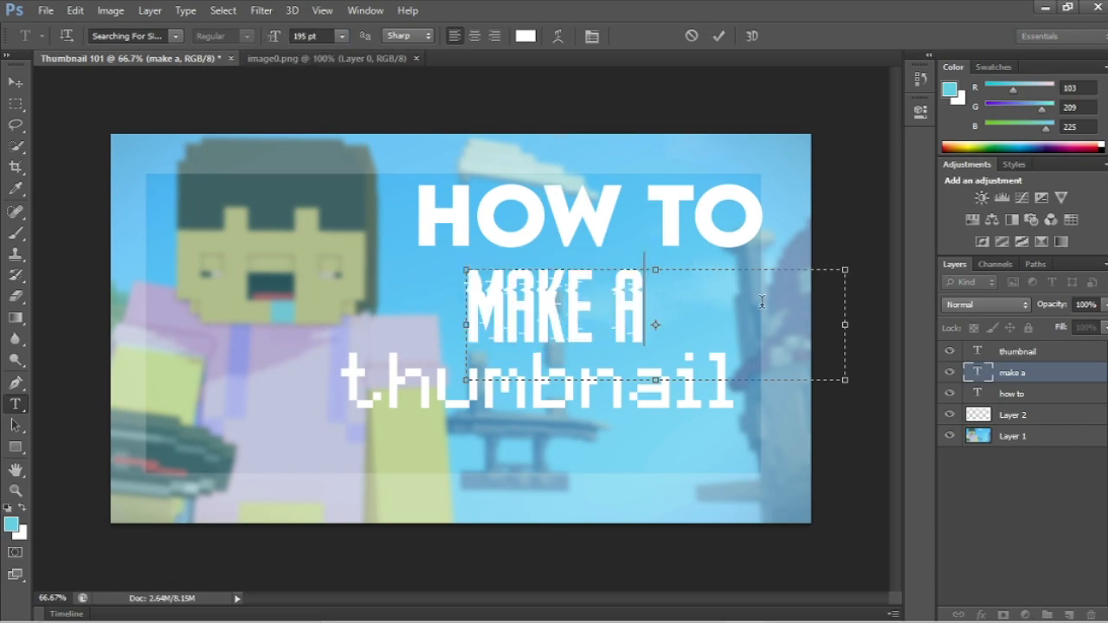
{"action": "key", "text": "Escape"}
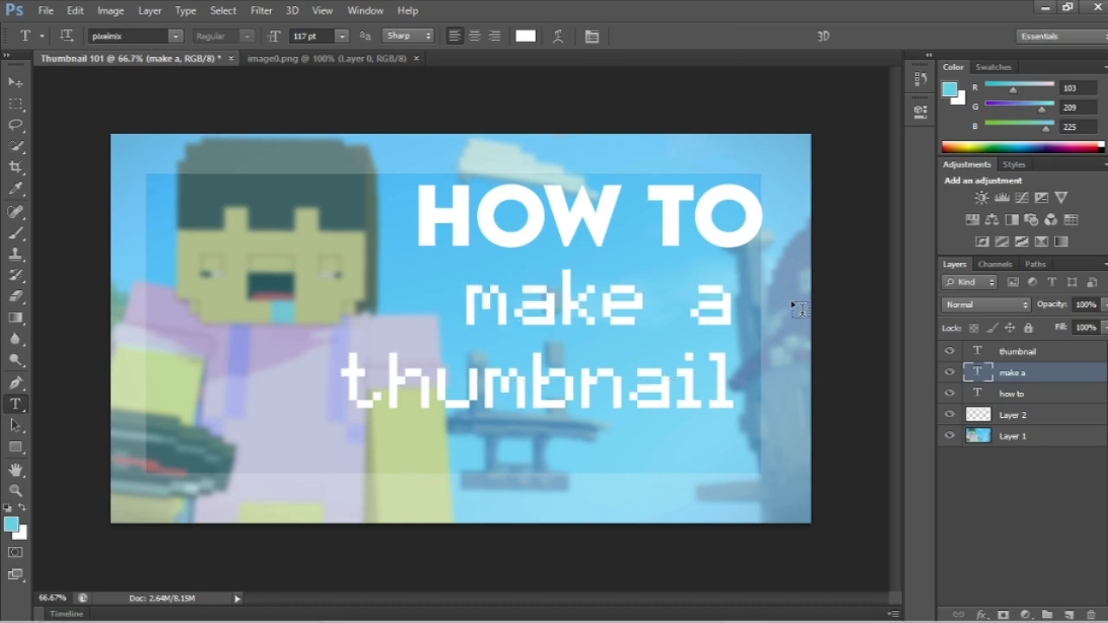
Step: Change the "make a" text to the Searching For Signal font at 194 pt
{"action": "left_click", "coordinate": [488, 312]}
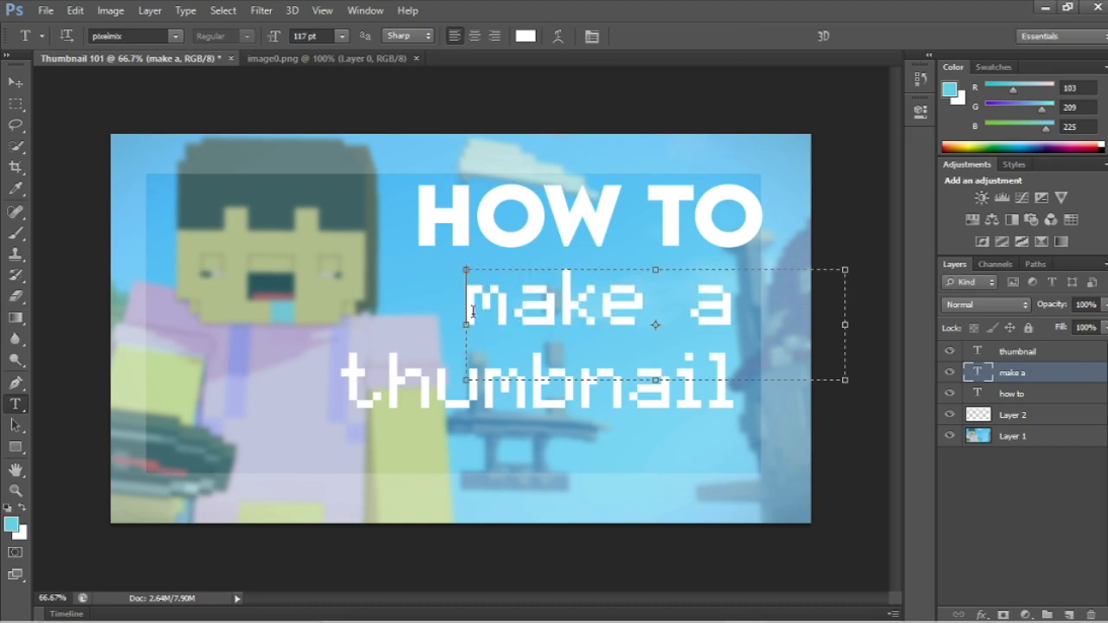
{"action": "left_click_drag", "start_coordinate": [474, 311], "coordinate": [814, 312]}
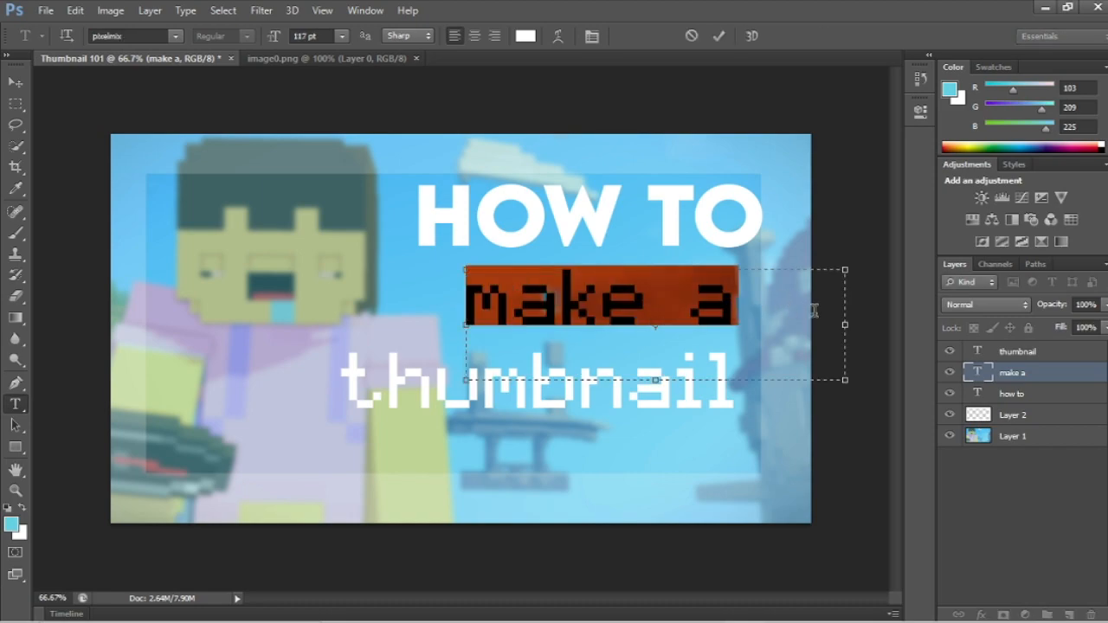
{"action": "left_click", "coordinate": [175, 38]}
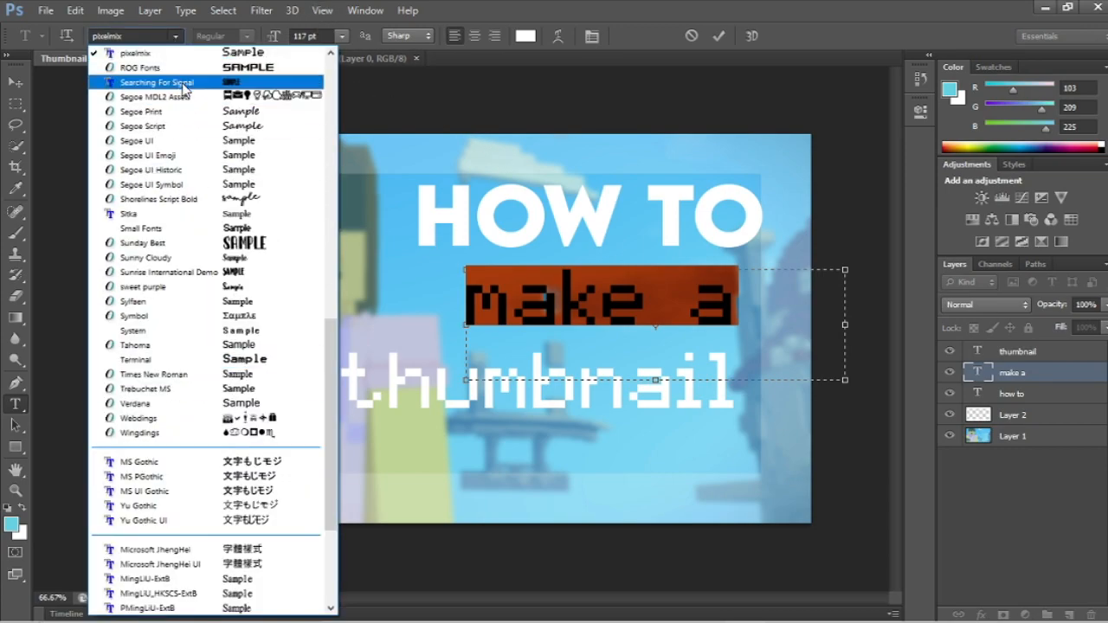
{"action": "left_click", "coordinate": [154, 82]}
{"action": "left_click_drag", "start_coordinate": [272, 41], "coordinate": [317, 34]}
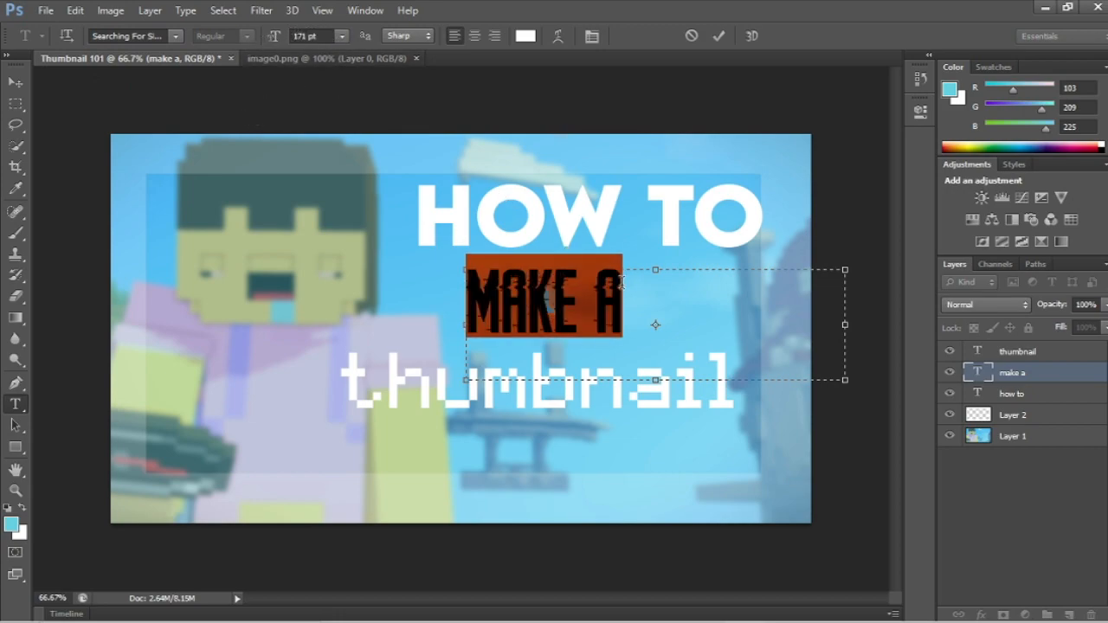
{"action": "left_click", "coordinate": [593, 299]}
{"action": "left_click_drag", "start_coordinate": [269, 38], "coordinate": [336, 39]}
{"action": "double_click", "coordinate": [576, 314]}
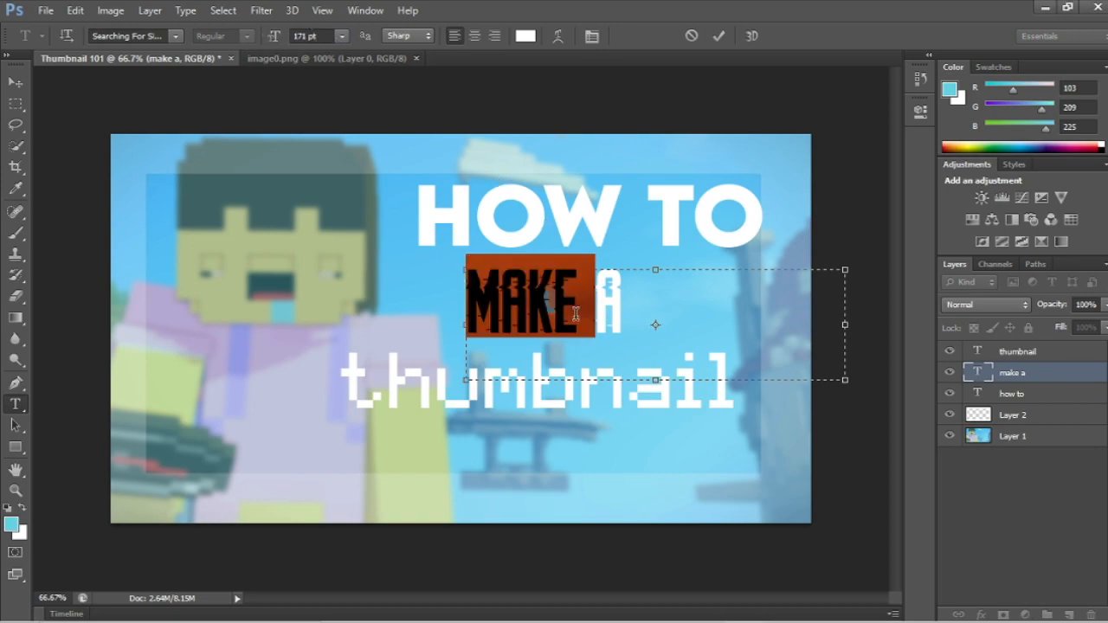
{"action": "triple_click", "coordinate": [576, 313]}
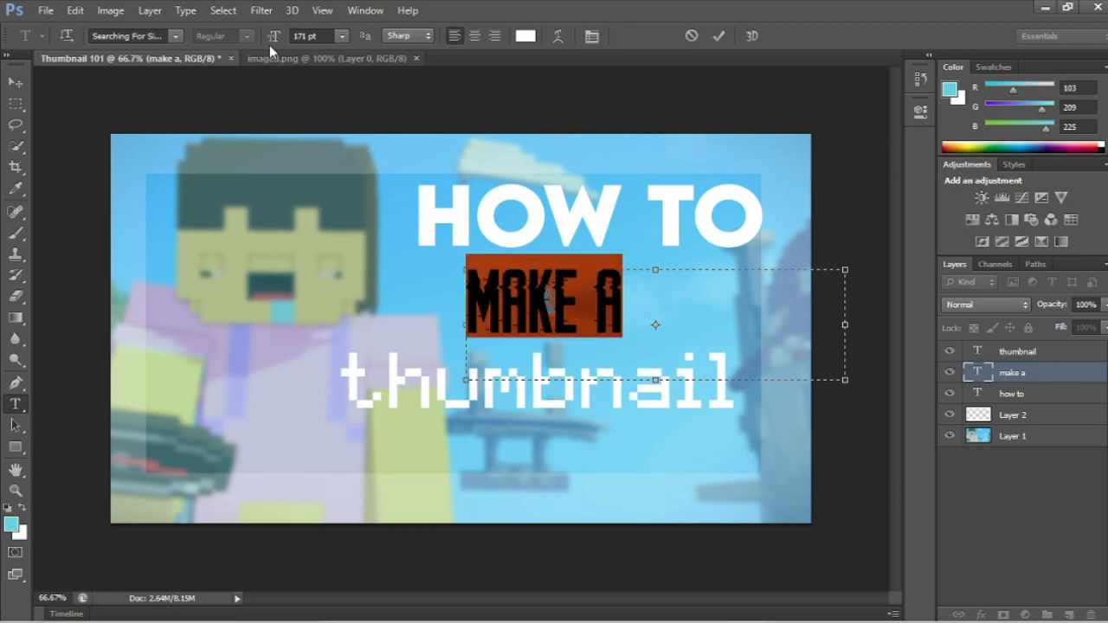
{"action": "left_click_drag", "start_coordinate": [271, 36], "coordinate": [290, 36]}
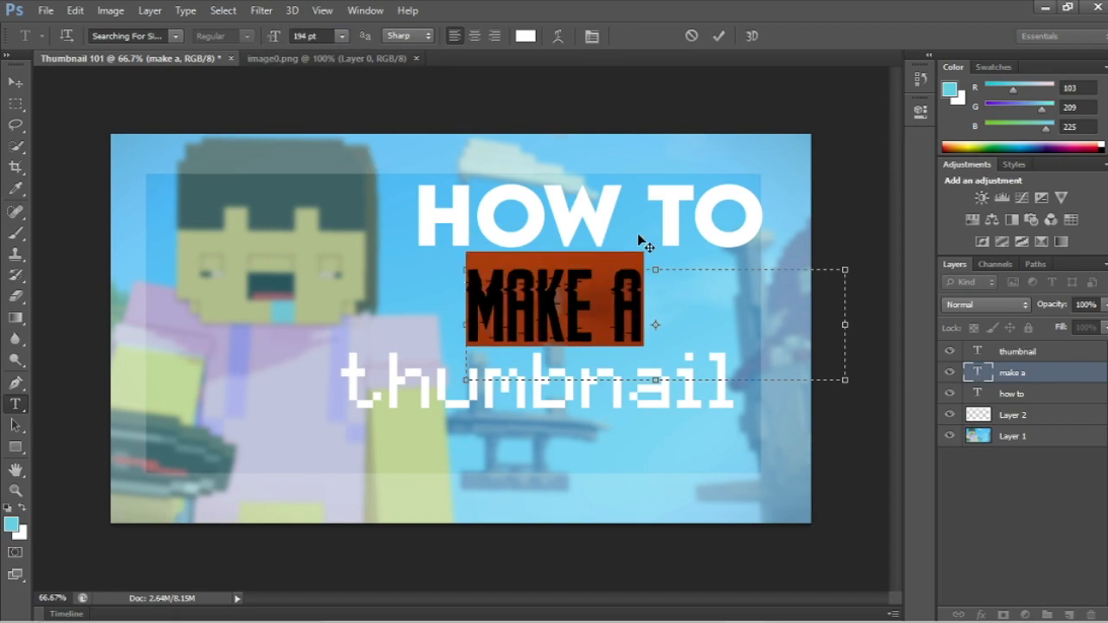
{"action": "left_click", "coordinate": [685, 290]}
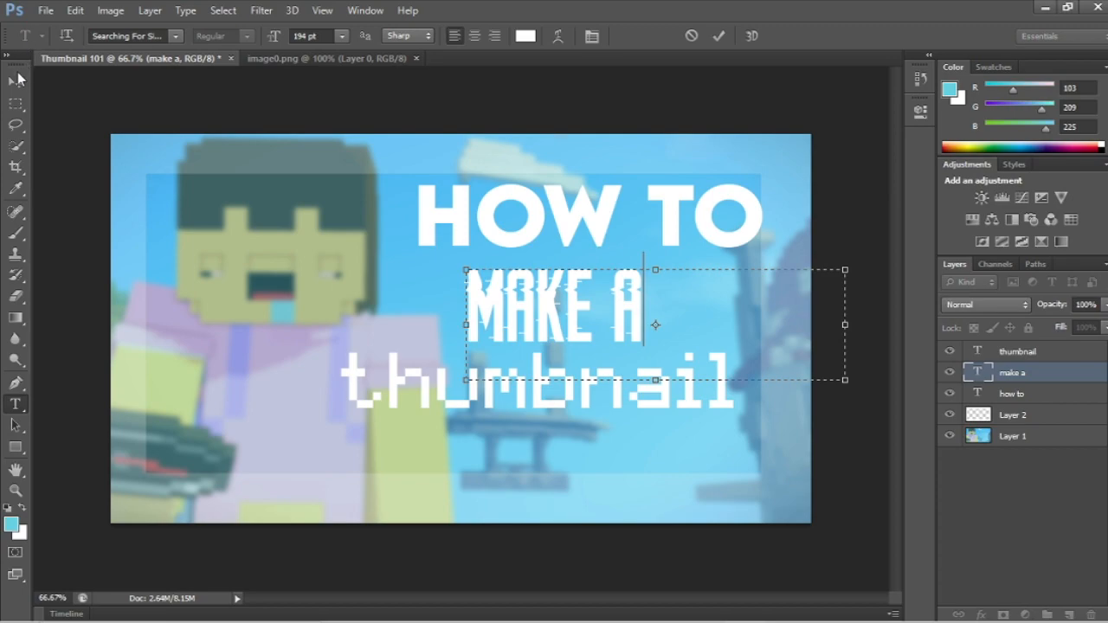
Step: Finish editing the "make a" text and shift it right and slightly down, between "HOW TO" and "thumbnail"
{"action": "left_click", "coordinate": [16, 80]}
{"action": "left_click_drag", "start_coordinate": [541, 305], "coordinate": [568, 300]}
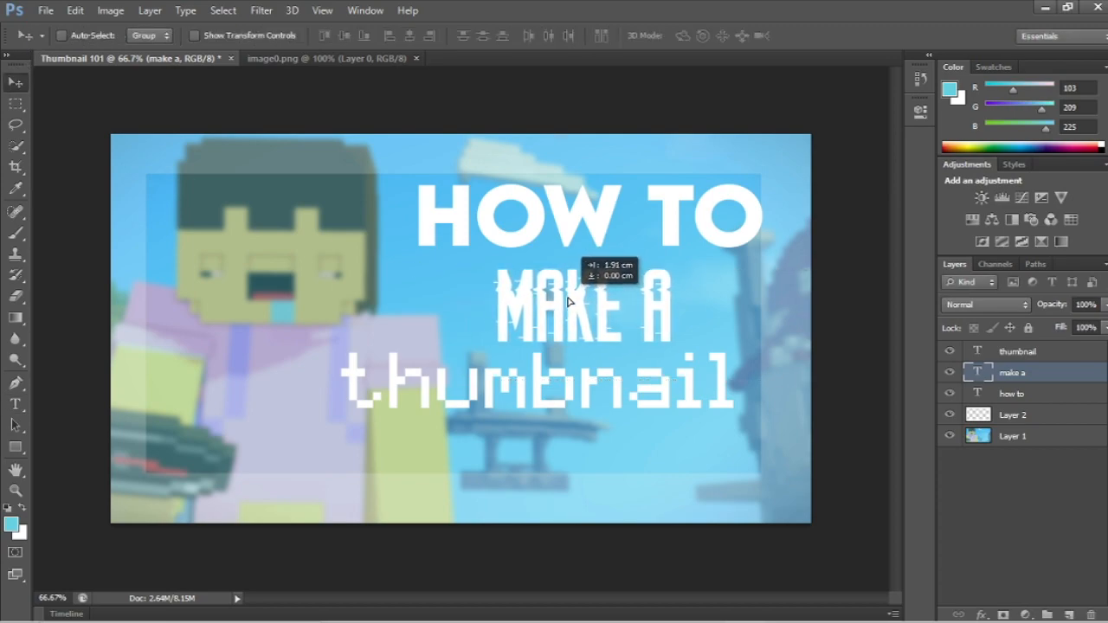
{"action": "mouse_move", "coordinate": [520, 391]}
{"action": "left_mouse_down"}
{"action": "mouse_move", "coordinate": [590, 398]}
{"action": "mouse_move", "coordinate": [507, 383]}
{"action": "left_mouse_up"}
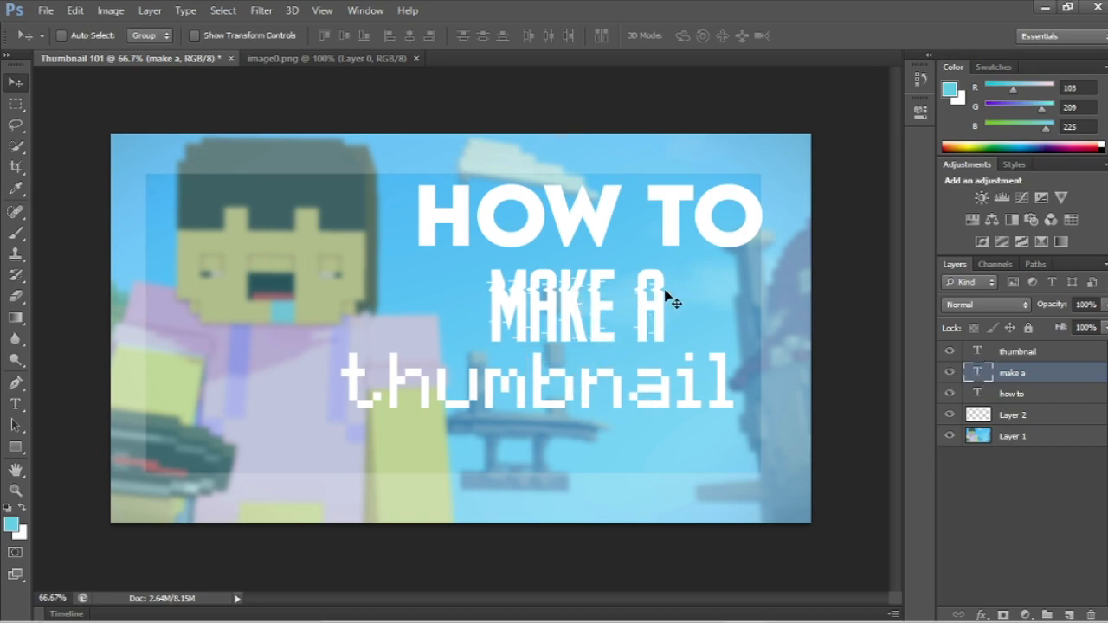
{"action": "mouse_move", "coordinate": [583, 389]}
{"action": "left_mouse_down"}
{"action": "mouse_move", "coordinate": [556, 370]}
{"action": "mouse_move", "coordinate": [552, 342]}
{"action": "mouse_move", "coordinate": [577, 360]}
{"action": "mouse_move", "coordinate": [569, 394]}
{"action": "mouse_move", "coordinate": [558, 392]}
{"action": "mouse_move", "coordinate": [574, 379]}
{"action": "mouse_move", "coordinate": [577, 389]}
{"action": "left_mouse_up"}
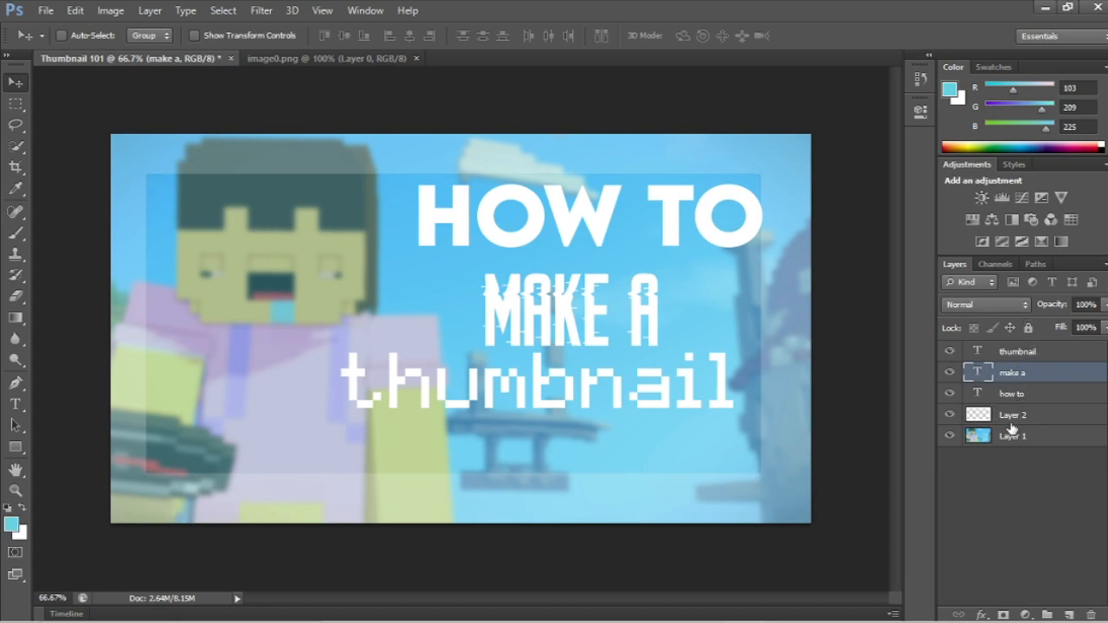
Step: Move the "thumbnail" text right and slightly down so its right end lines up with "HOW TO"
{"action": "left_click", "coordinate": [1014, 355]}
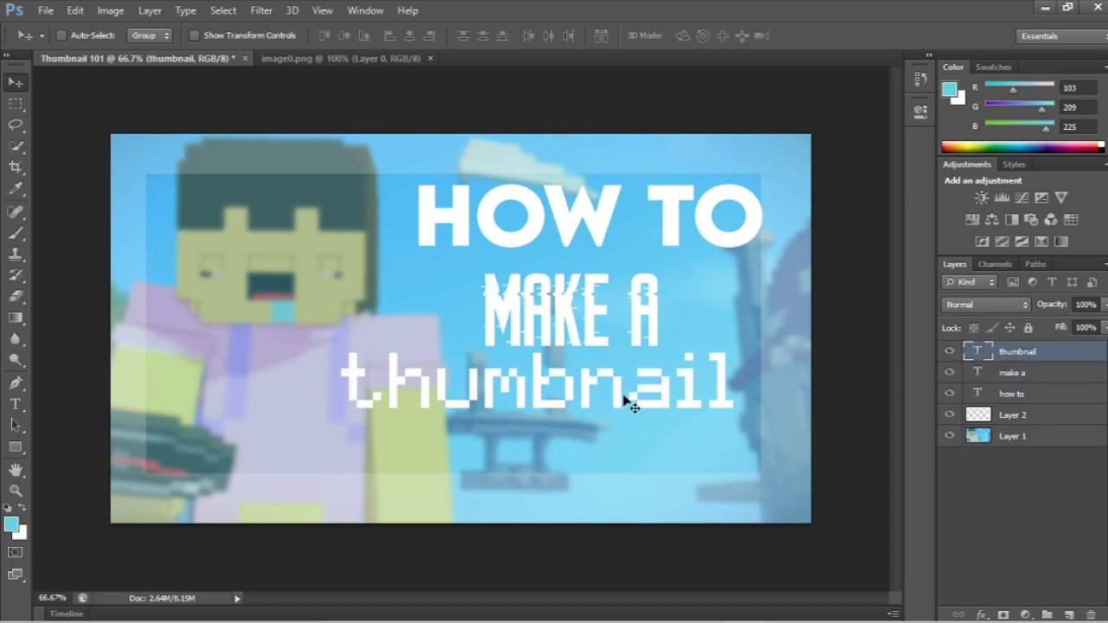
{"action": "left_click_drag", "start_coordinate": [519, 405], "coordinate": [548, 403]}
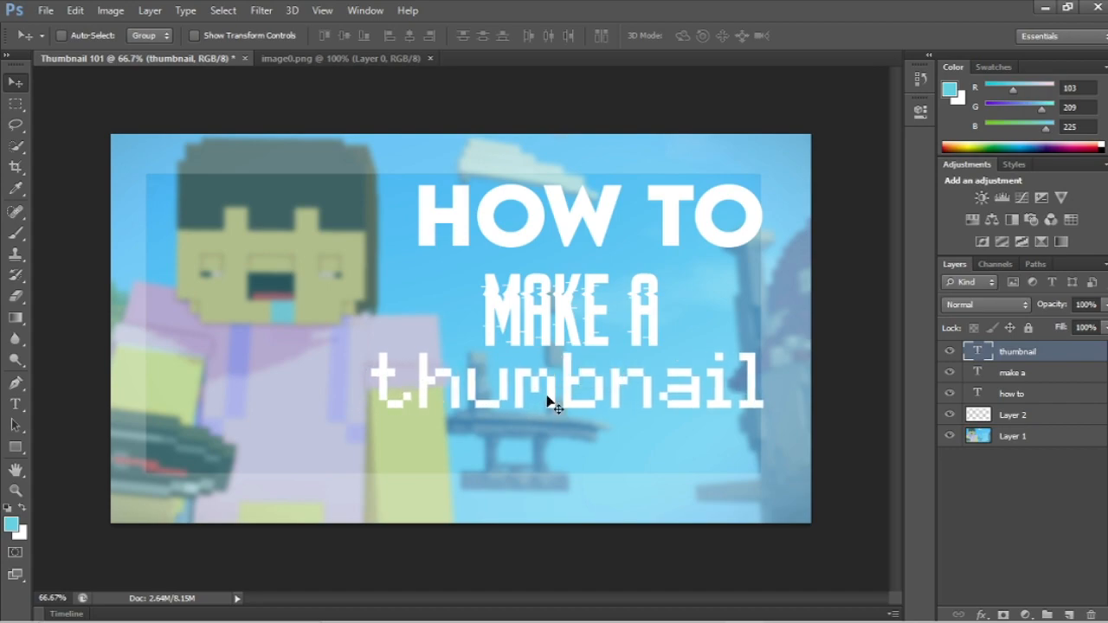
{"action": "left_click_drag", "start_coordinate": [667, 389], "coordinate": [666, 398]}
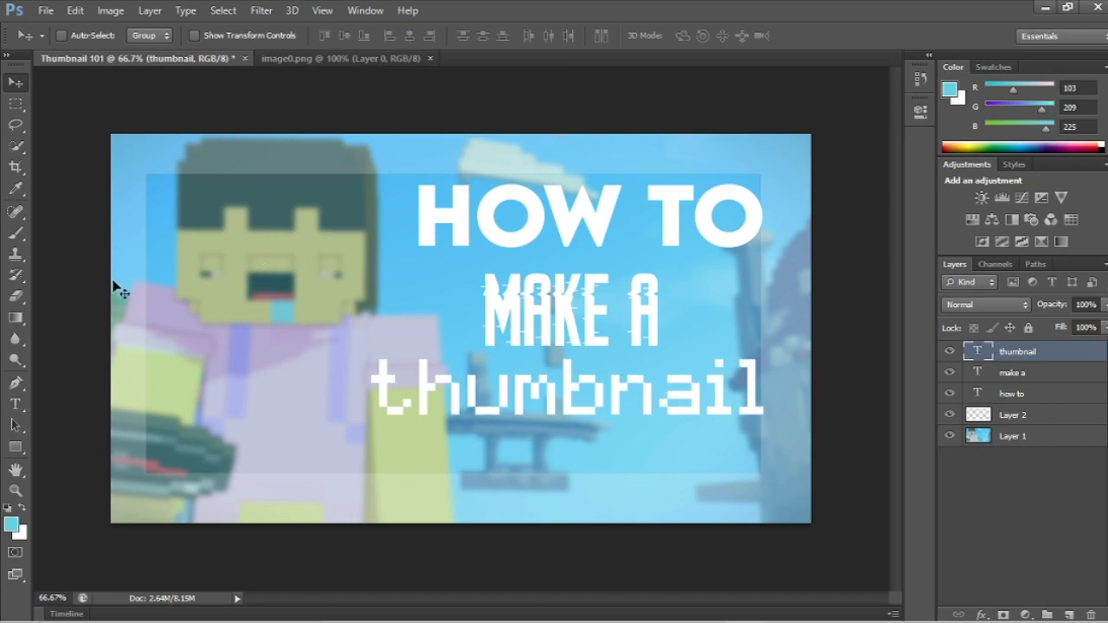
Step: Recolor the whole "HOW TO" text to blue #3996ff and finish editing it
{"action": "left_click", "coordinate": [979, 395]}
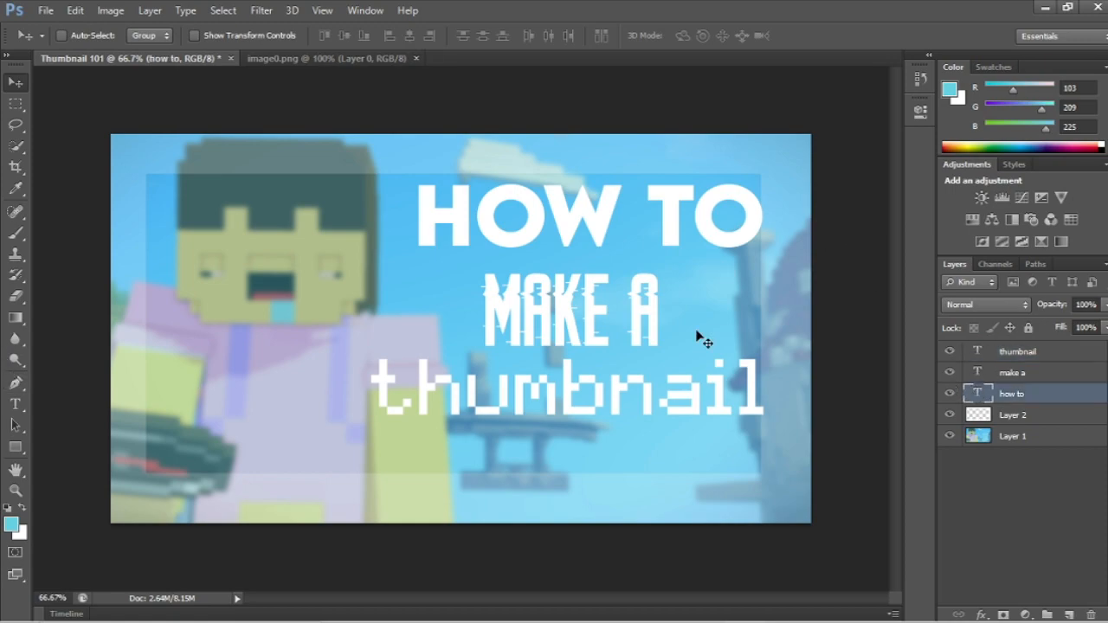
{"action": "left_click", "coordinate": [13, 407]}
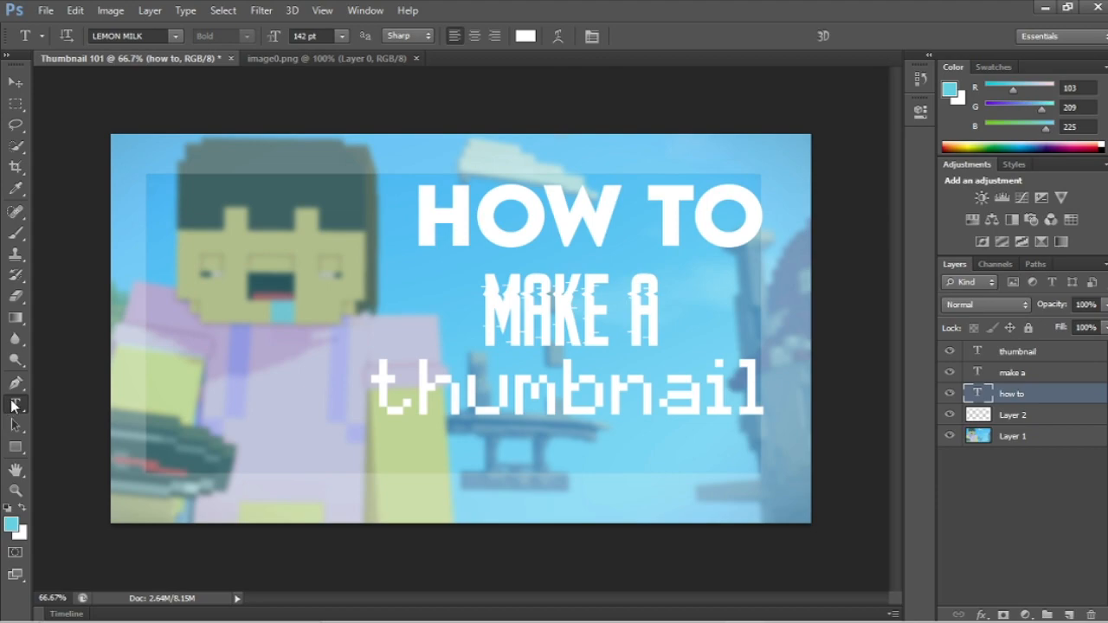
{"action": "left_click", "coordinate": [483, 212]}
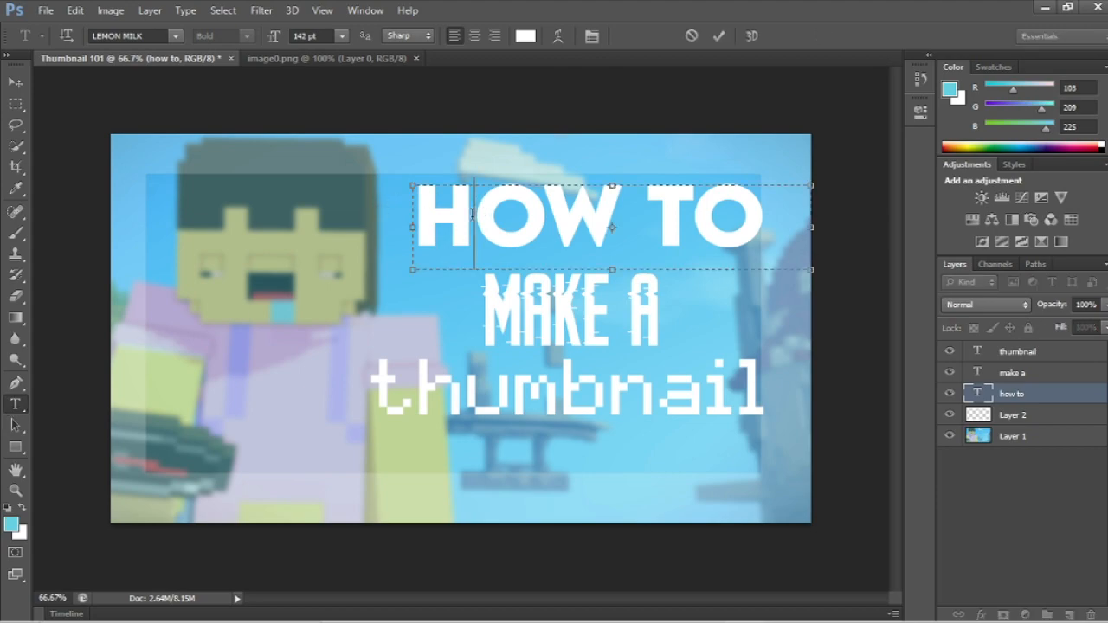
{"action": "left_click_drag", "start_coordinate": [476, 227], "coordinate": [749, 215]}
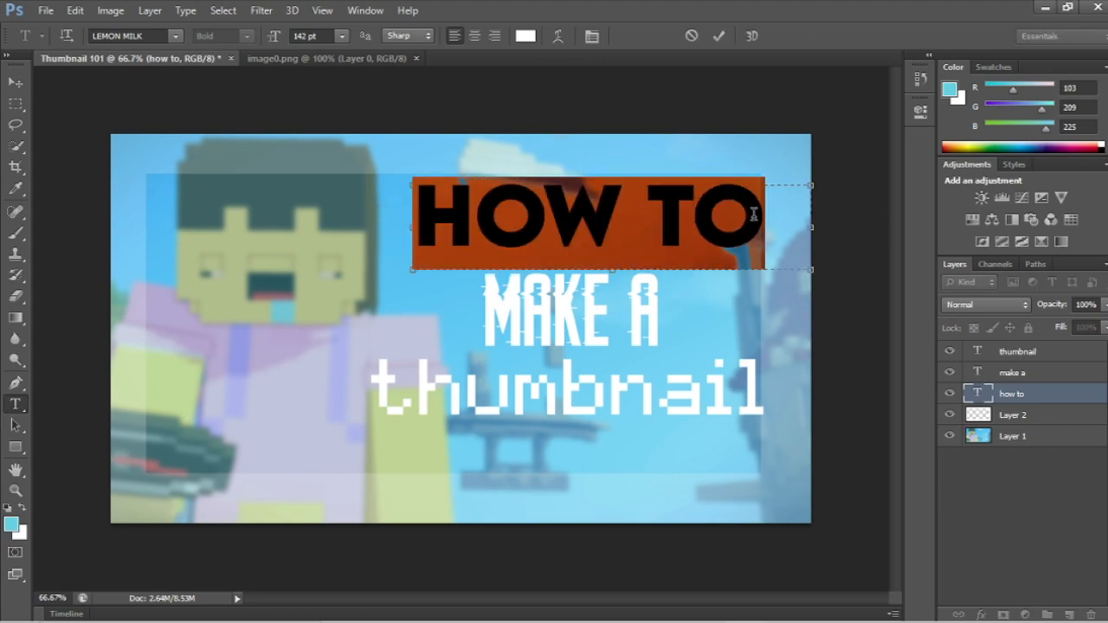
{"action": "left_click", "coordinate": [525, 35]}
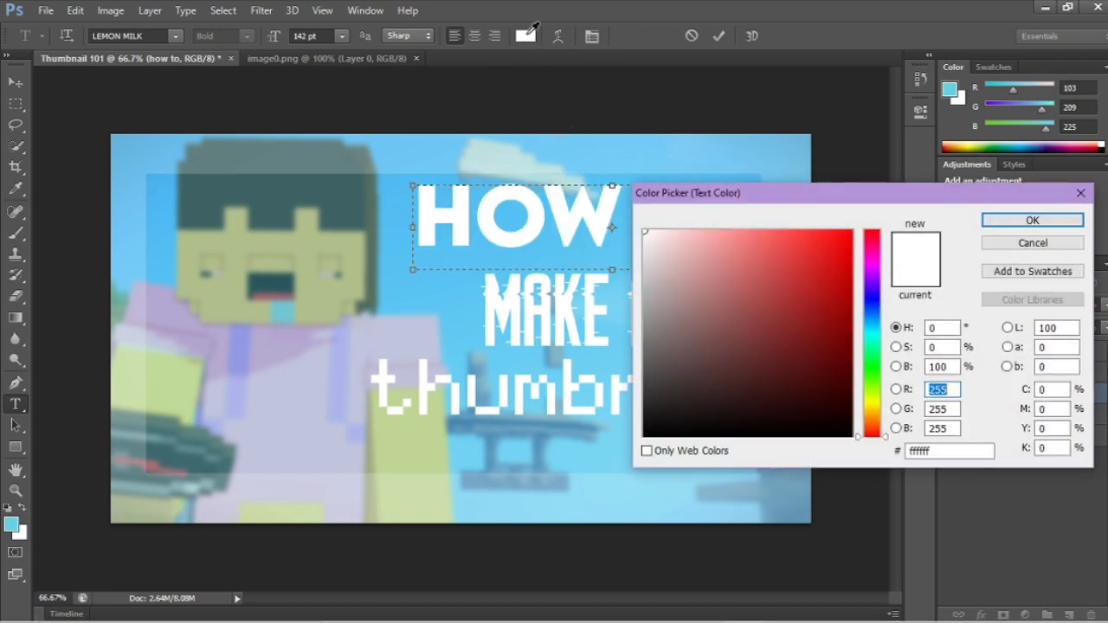
{"action": "left_click_drag", "start_coordinate": [876, 279], "coordinate": [866, 314]}
{"action": "left_click", "coordinate": [768, 231]}
{"action": "left_click", "coordinate": [806, 227]}
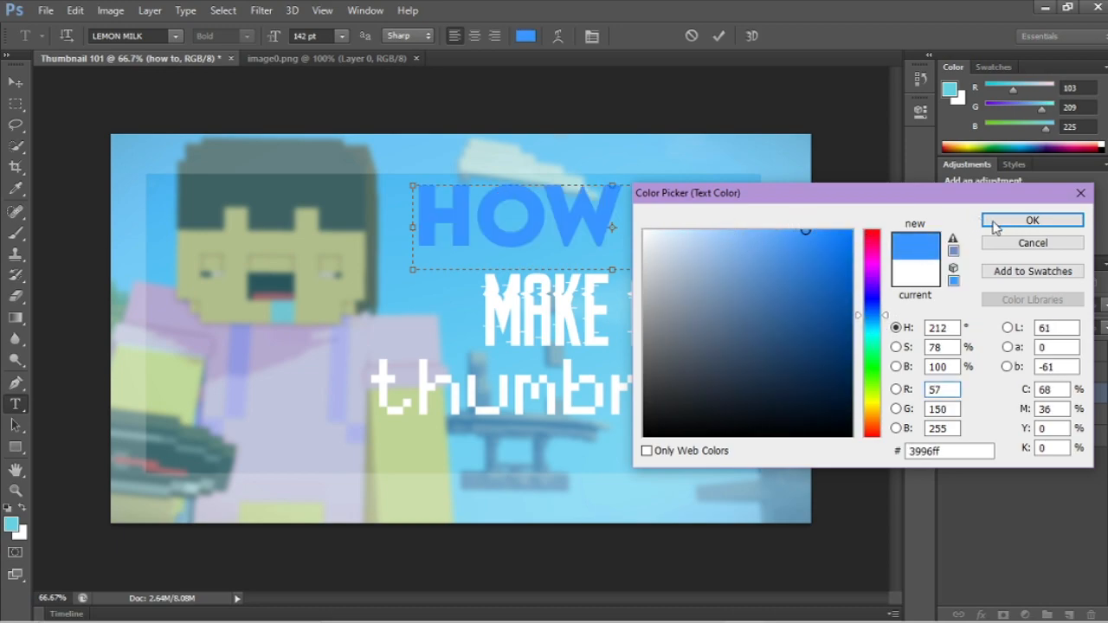
{"action": "left_click", "coordinate": [995, 222]}
{"action": "left_click", "coordinate": [791, 227]}
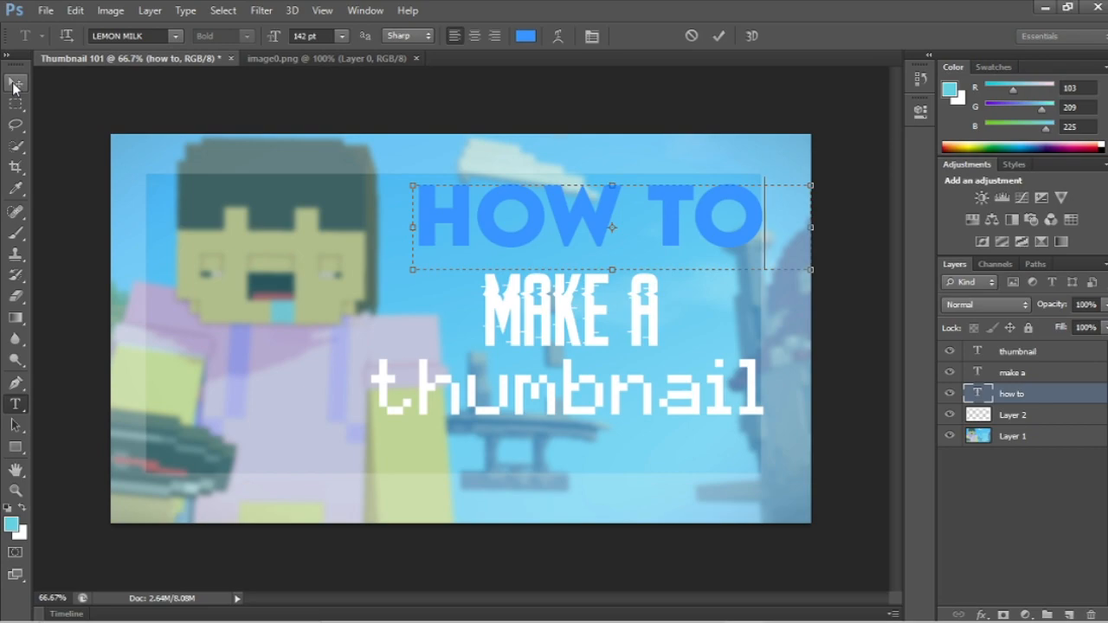
{"action": "left_click", "coordinate": [15, 84]}
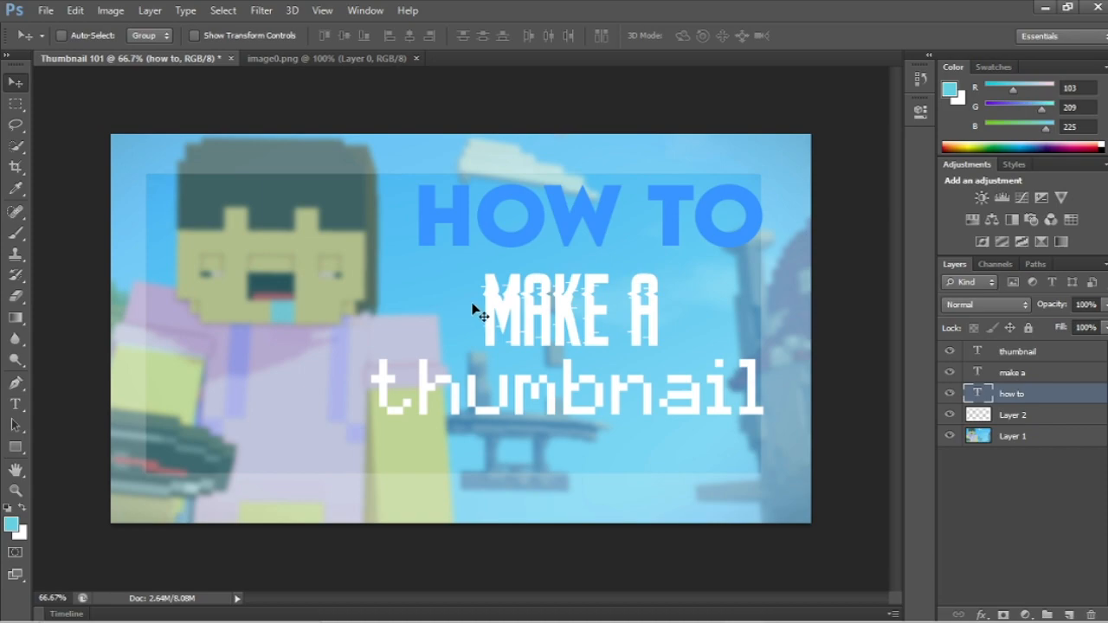
Step: Open the layer style settings of the "how to" text layer and enable a Stroke effect
{"action": "right_click", "coordinate": [1006, 395]}
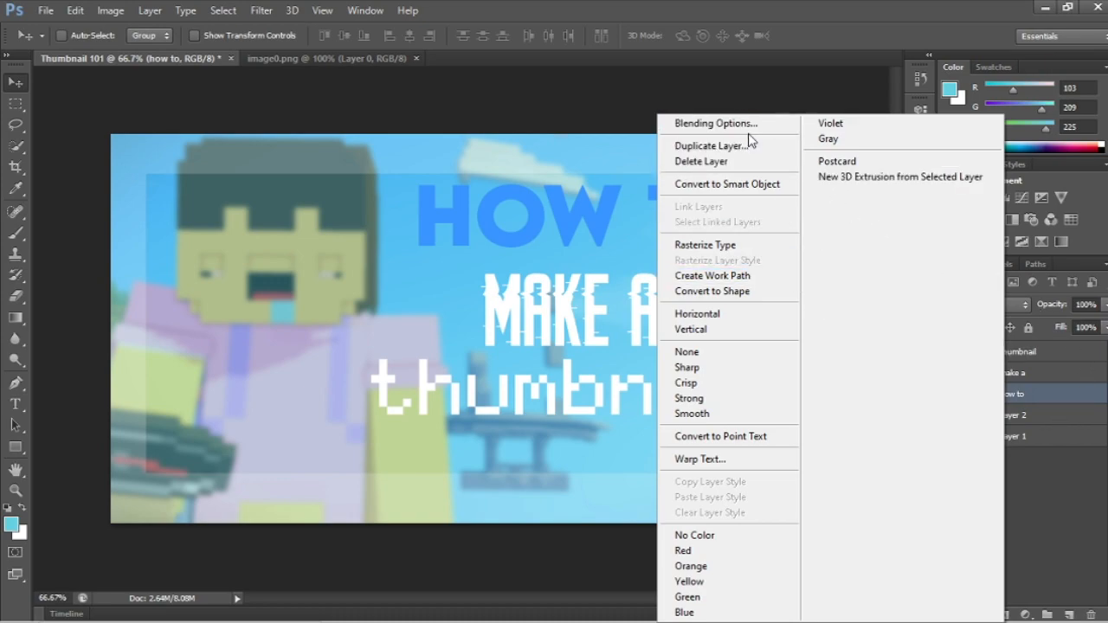
{"action": "left_click", "coordinate": [1076, 532]}
{"action": "right_click", "coordinate": [987, 393]}
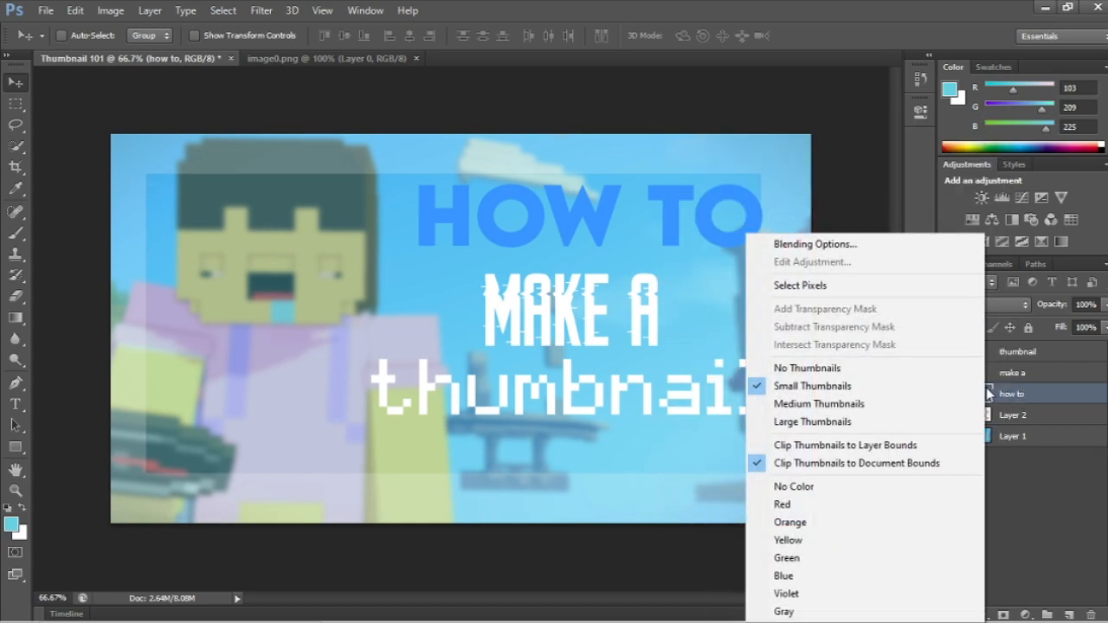
{"action": "left_click", "coordinate": [862, 246]}
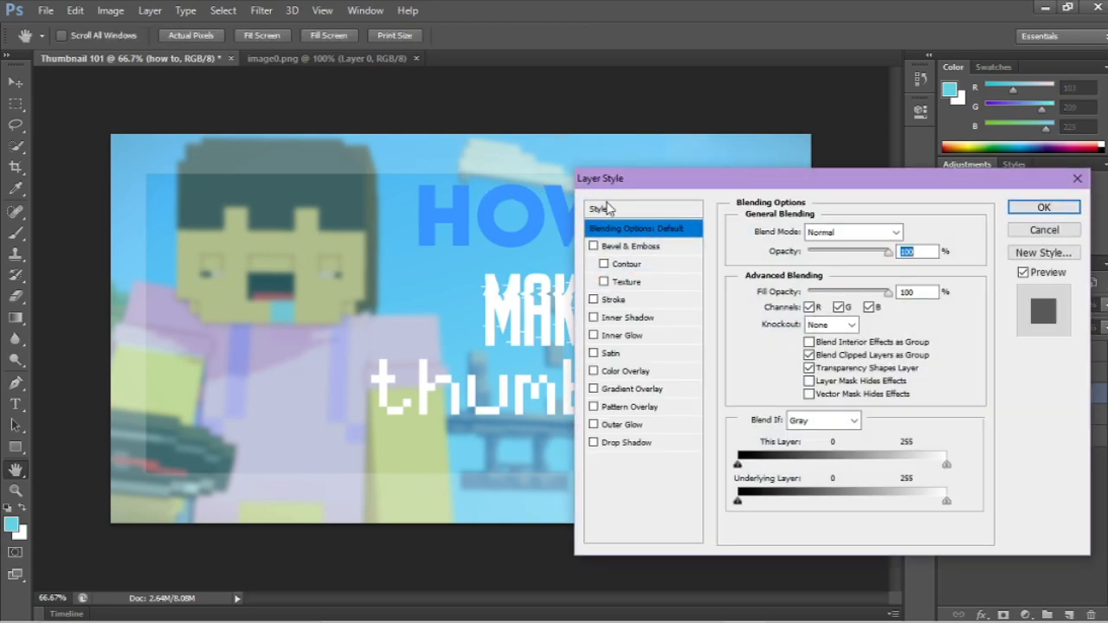
{"action": "left_click_drag", "start_coordinate": [720, 193], "coordinate": [653, 144]}
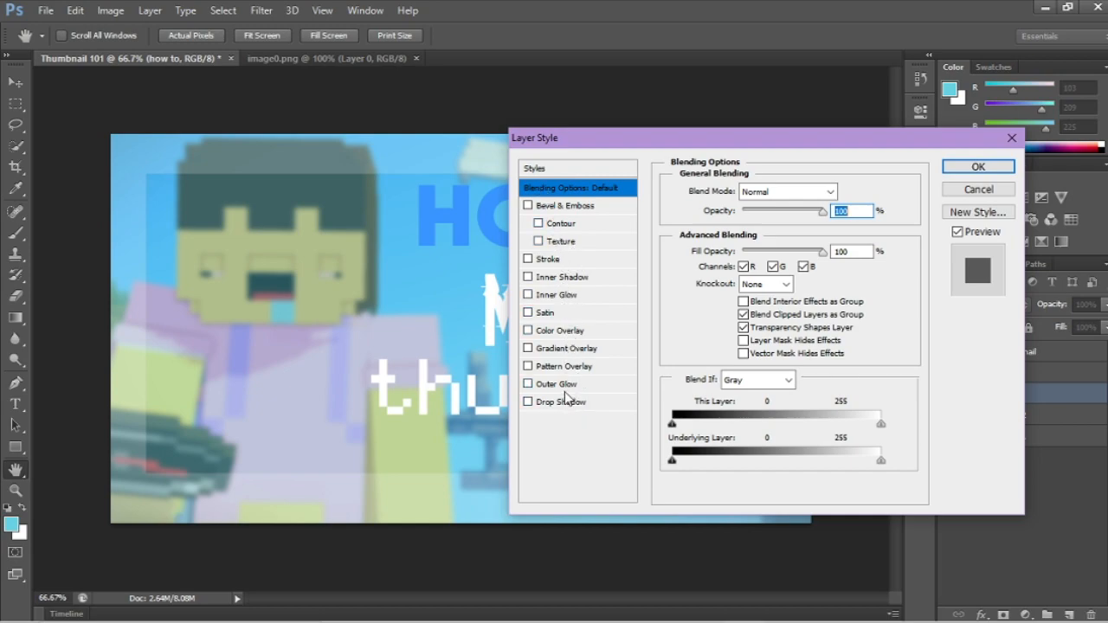
{"action": "left_click", "coordinate": [528, 258]}
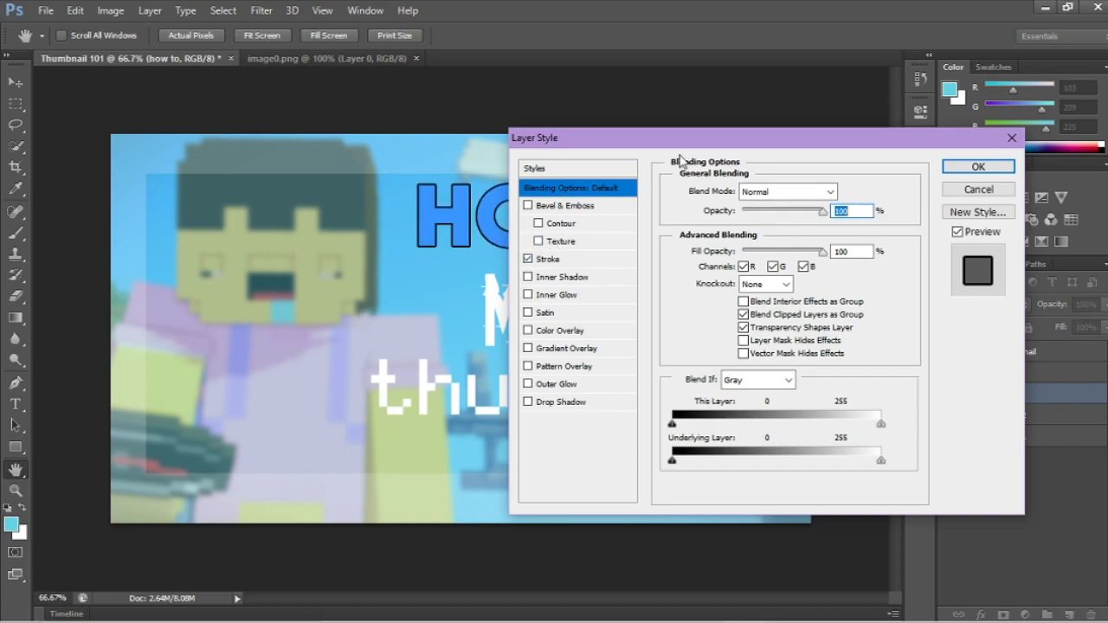
{"action": "left_click_drag", "start_coordinate": [699, 130], "coordinate": [797, 120]}
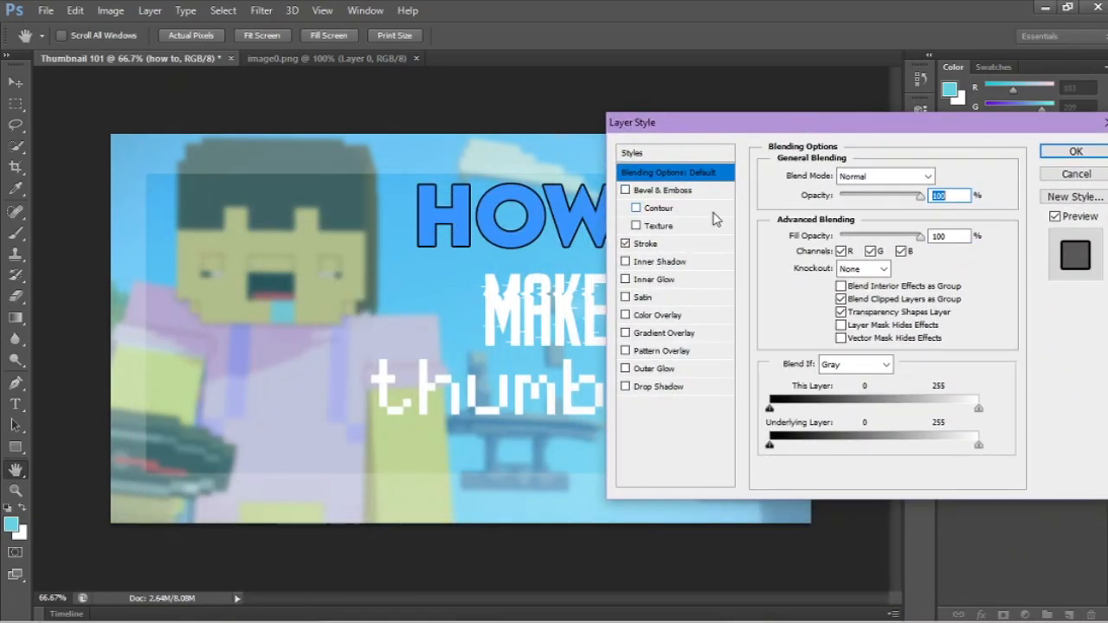
Step: Set the stroke color of the "HOW TO" text to white #ffffff
{"action": "left_click", "coordinate": [699, 245]}
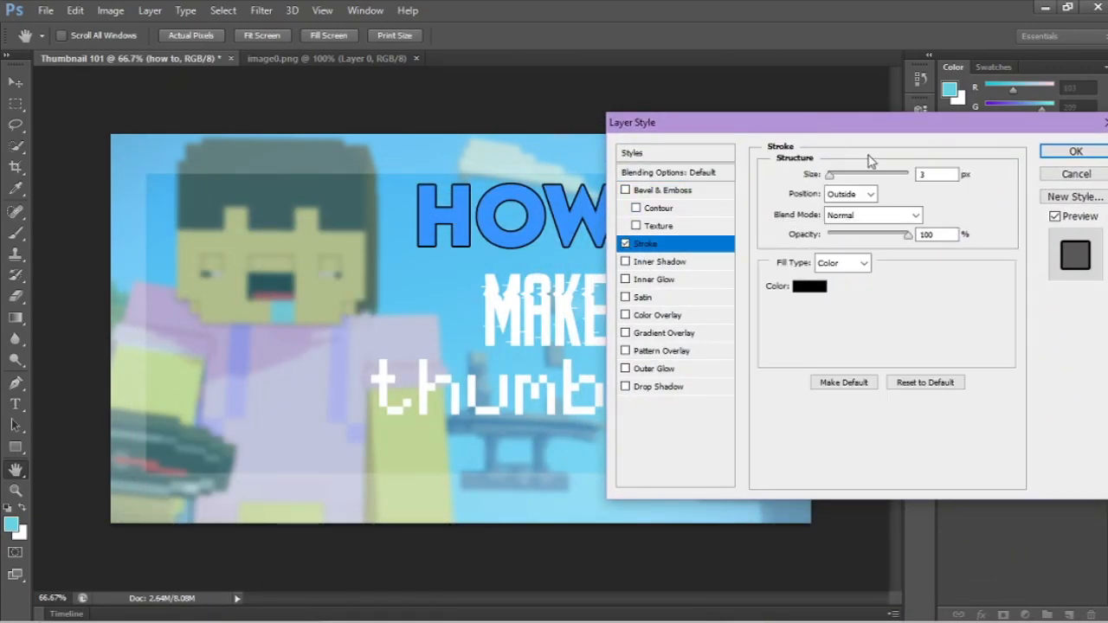
{"action": "left_click", "coordinate": [814, 286]}
{"action": "left_click_drag", "start_coordinate": [818, 289], "coordinate": [645, 232]}
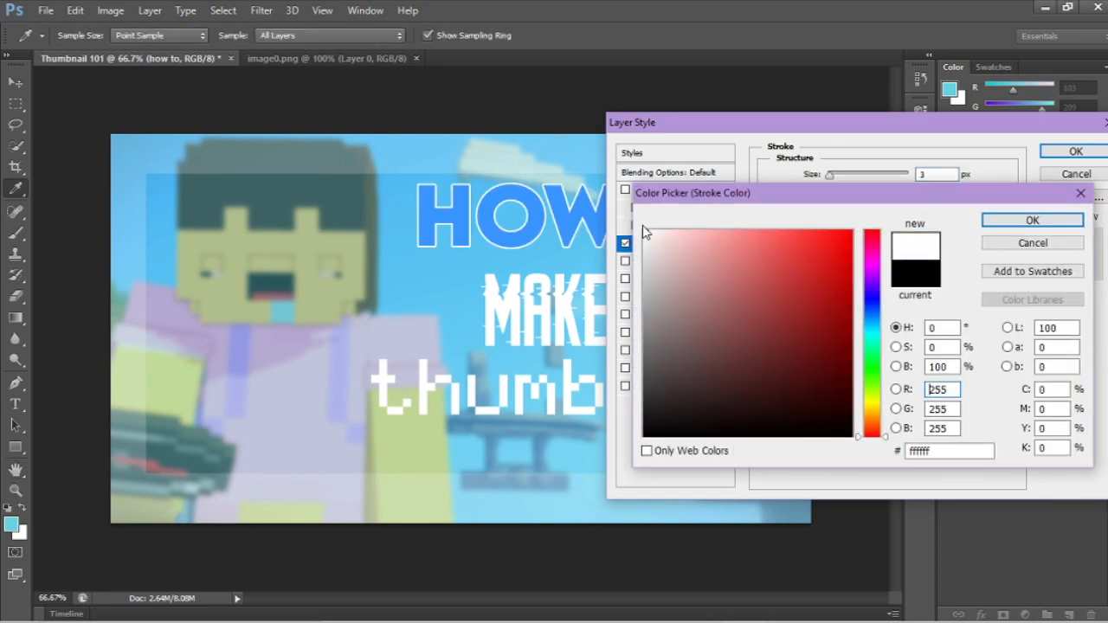
{"action": "left_click", "coordinate": [1032, 219]}
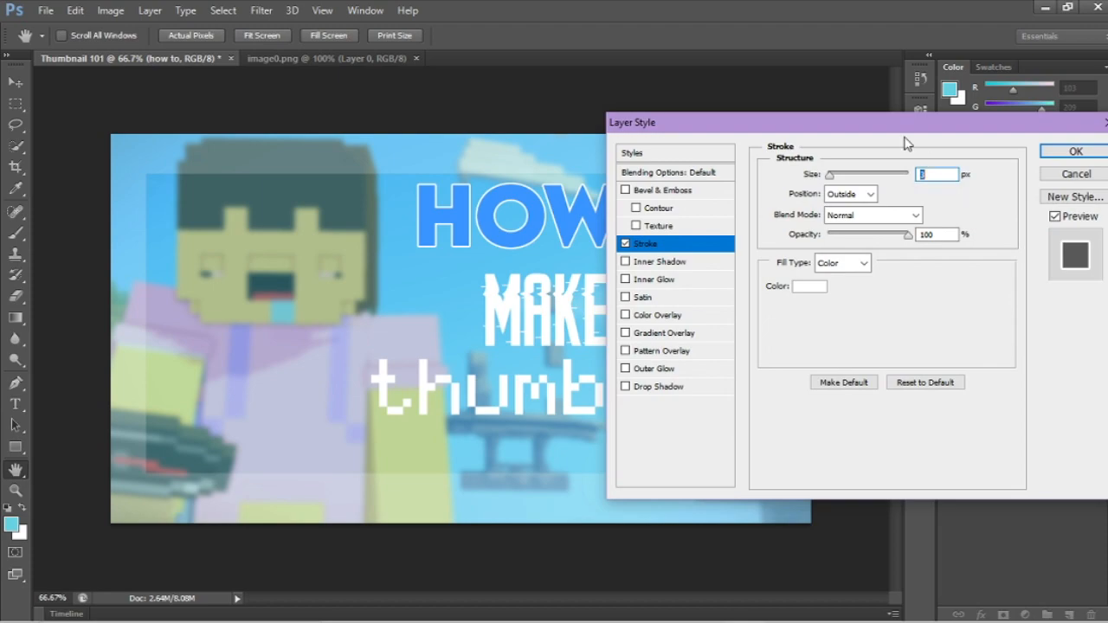
Step: Set the "HOW TO" stroke size to 7 px and apply the layer style
{"action": "left_click_drag", "start_coordinate": [898, 134], "coordinate": [753, 289]}
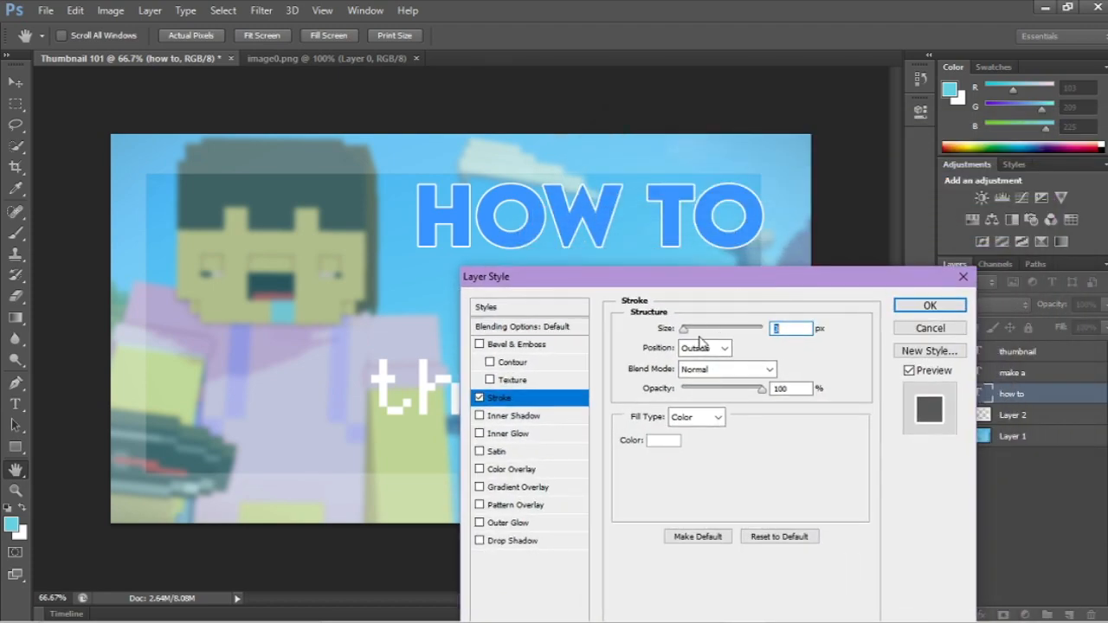
{"action": "left_click_drag", "start_coordinate": [686, 335], "coordinate": [690, 335]}
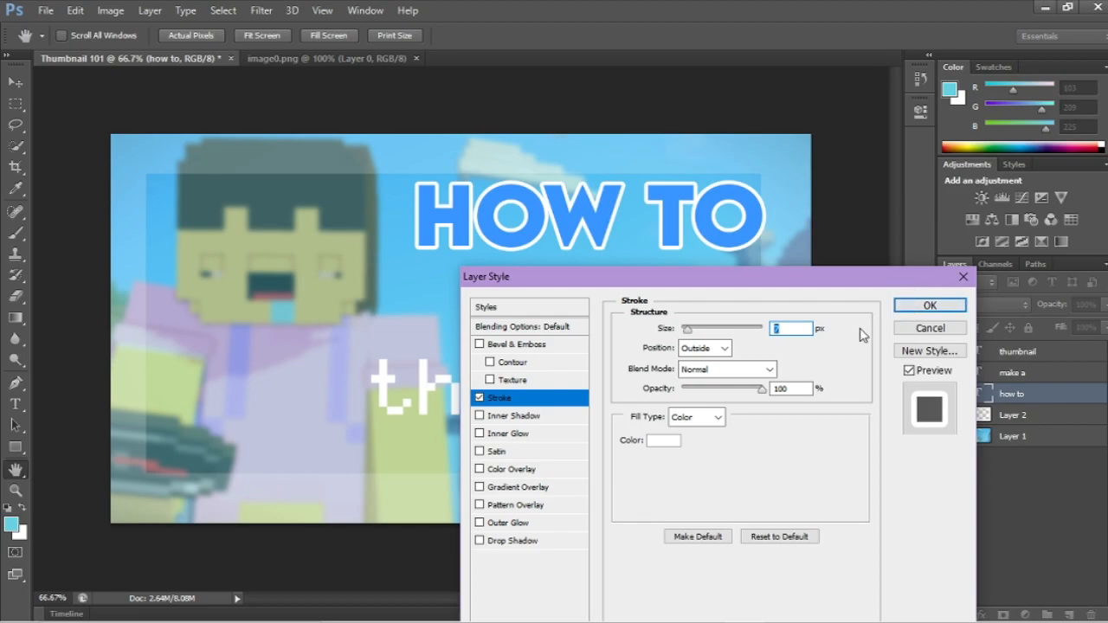
{"action": "left_click_drag", "start_coordinate": [799, 288], "coordinate": [765, 253]}
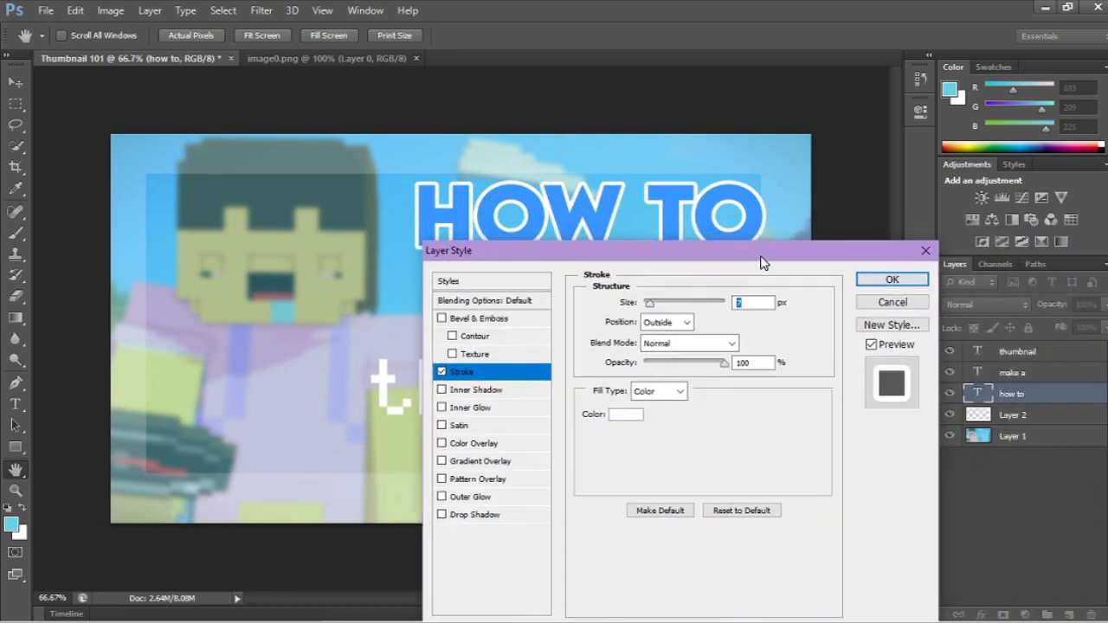
{"action": "left_click", "coordinate": [887, 283]}
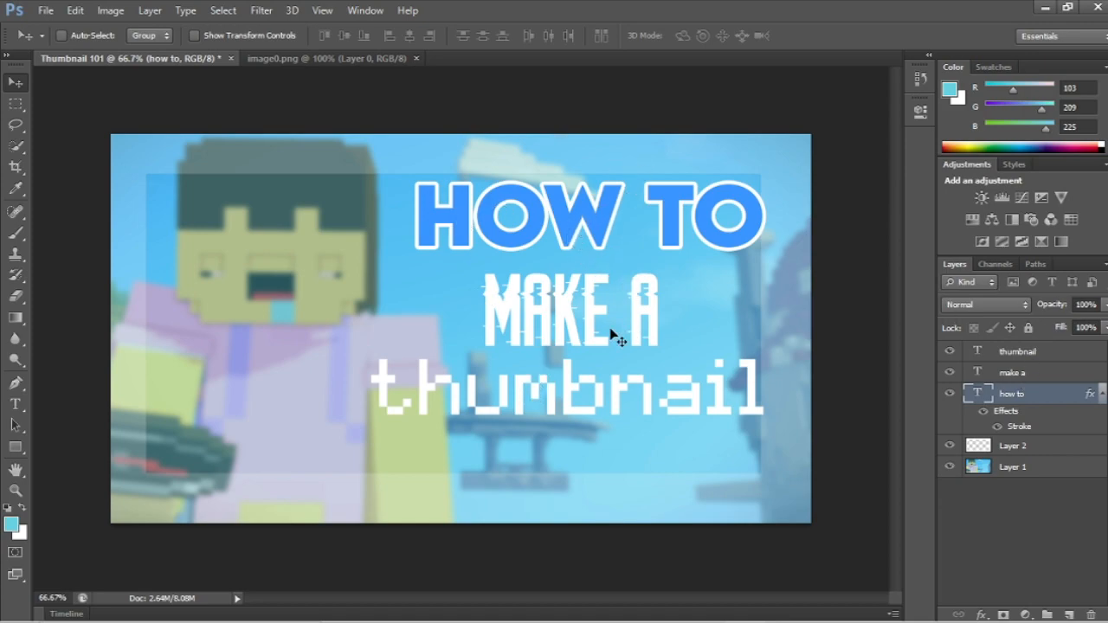
Step: Recolor the whole "make a" text to a light cyan blue and finish editing it
{"action": "left_click", "coordinate": [1030, 374]}
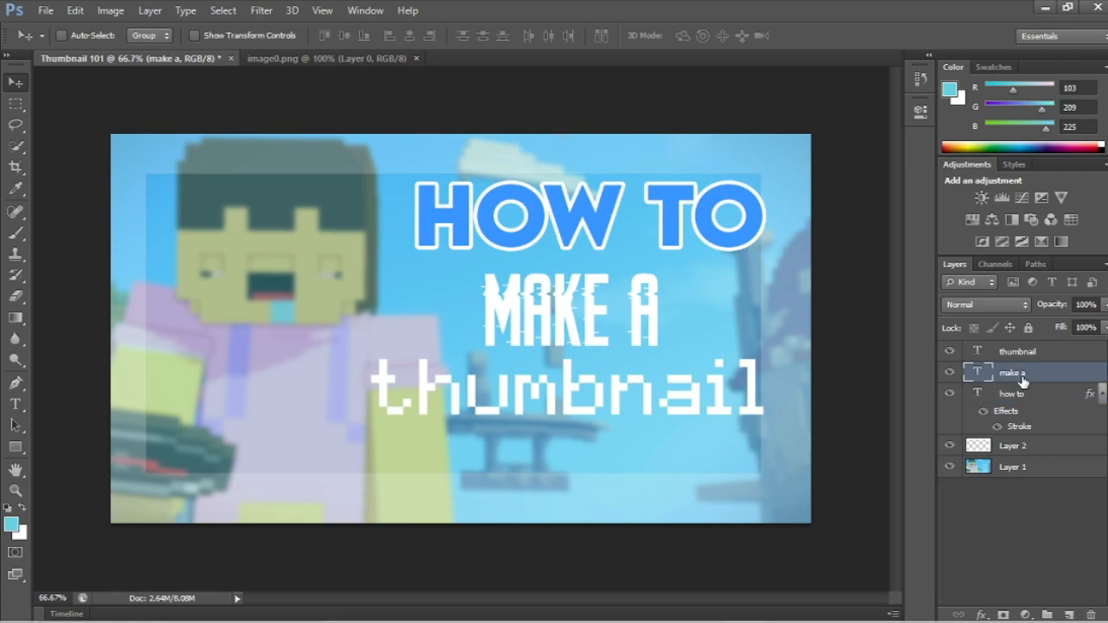
{"action": "left_click", "coordinate": [15, 404]}
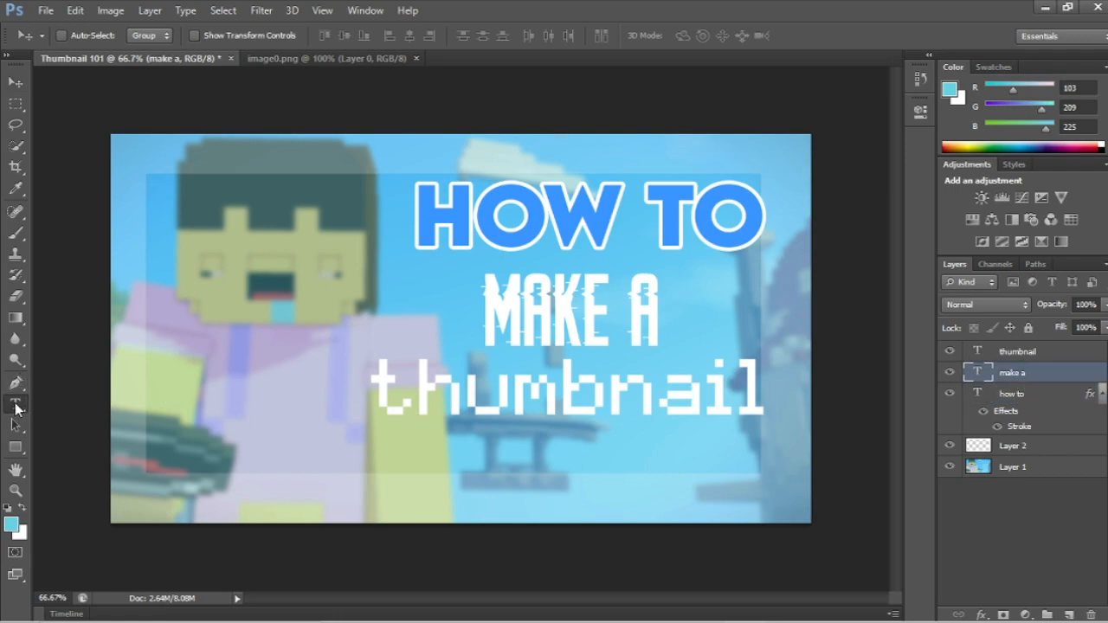
{"action": "left_click", "coordinate": [557, 319]}
{"action": "left_click_drag", "start_coordinate": [483, 320], "coordinate": [666, 329]}
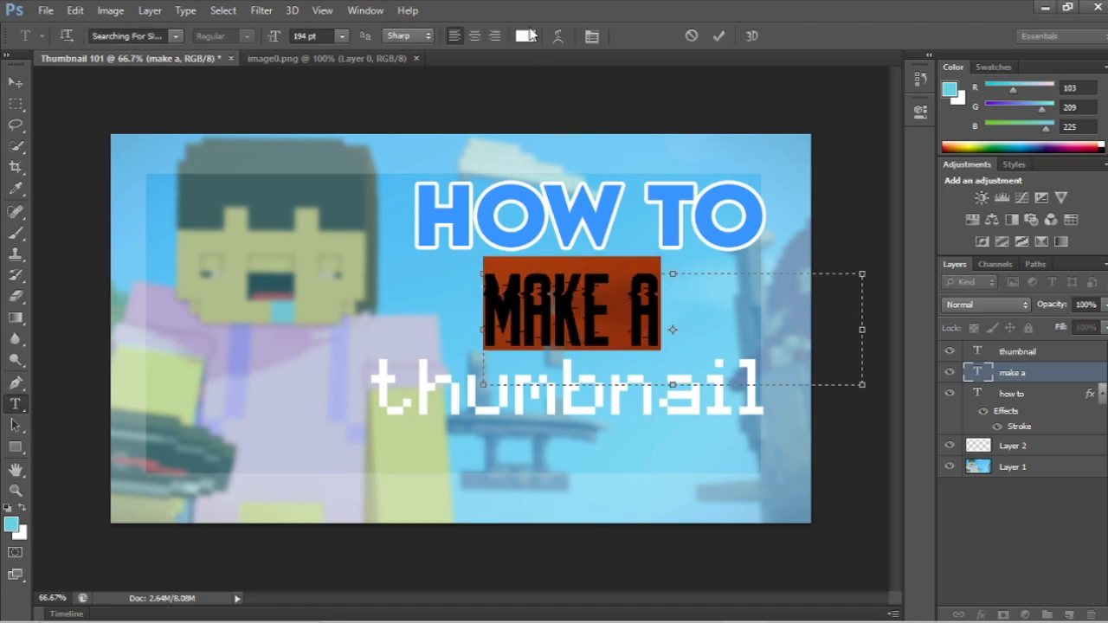
{"action": "left_click", "coordinate": [528, 35]}
{"action": "left_click_drag", "start_coordinate": [874, 328], "coordinate": [871, 326]}
{"action": "mouse_move", "coordinate": [725, 235]}
{"action": "left_mouse_down"}
{"action": "mouse_move", "coordinate": [762, 226]}
{"action": "mouse_move", "coordinate": [747, 227]}
{"action": "left_mouse_up"}
{"action": "left_click", "coordinate": [991, 220]}
{"action": "left_click", "coordinate": [652, 331]}
{"action": "left_click", "coordinate": [16, 82]}
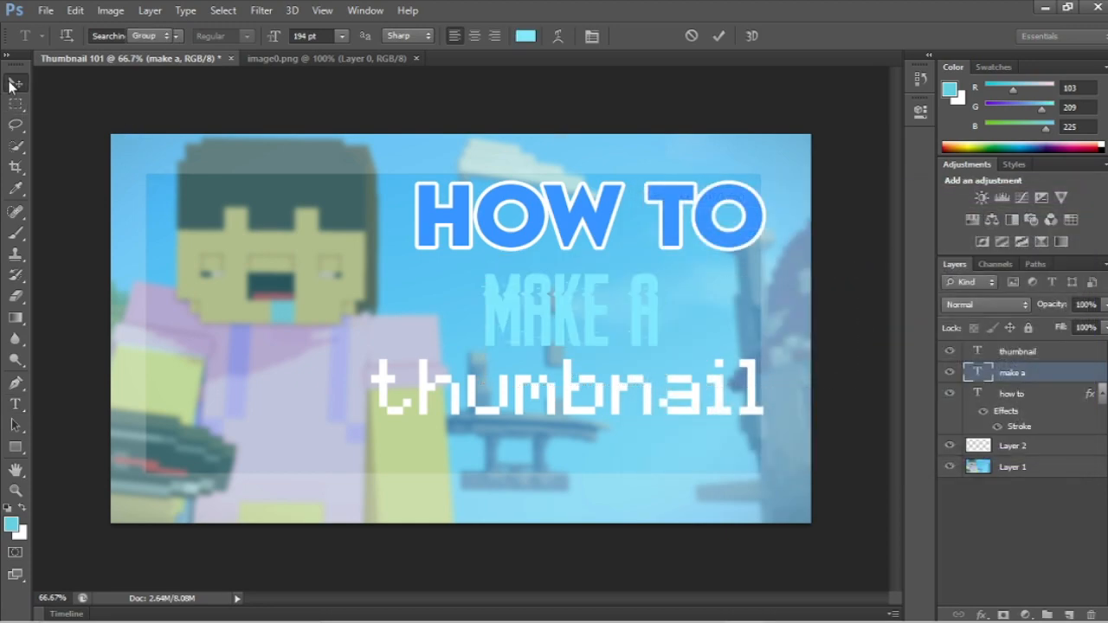
Step: Add a white #ffffff Stroke of 8 px to the "make a" text layer
{"action": "right_click", "coordinate": [982, 373]}
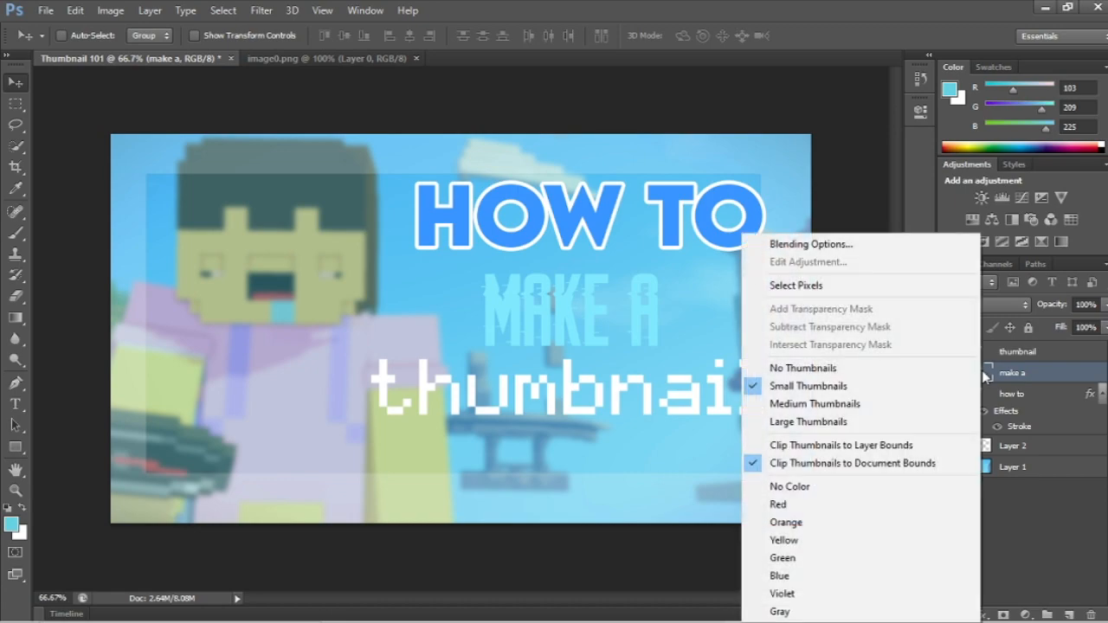
{"action": "left_click", "coordinate": [853, 250]}
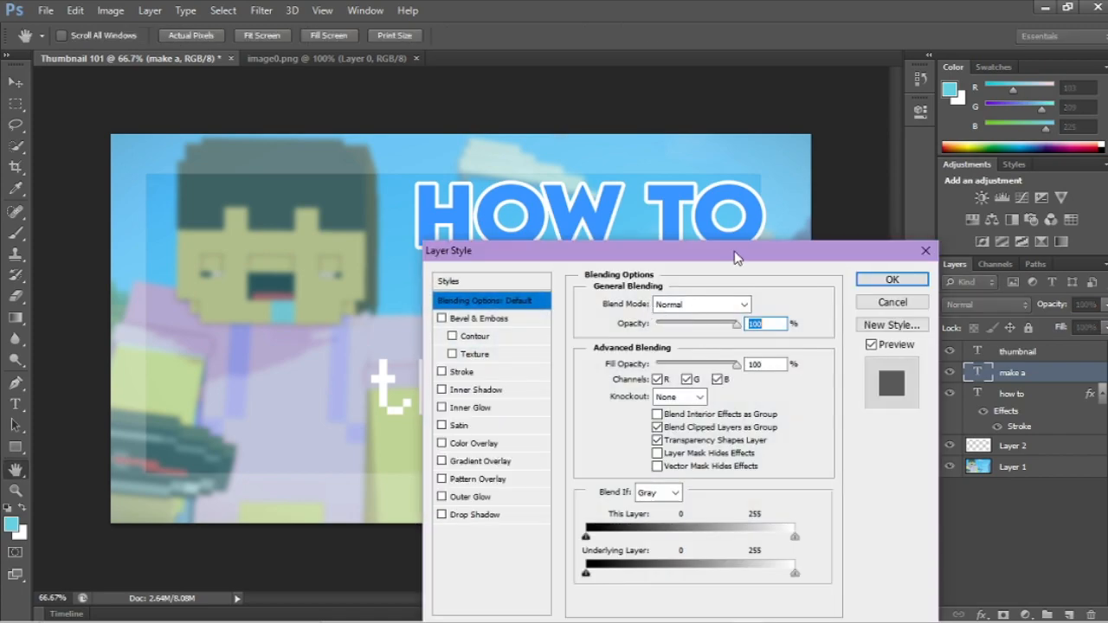
{"action": "left_click_drag", "start_coordinate": [736, 259], "coordinate": [931, 173]}
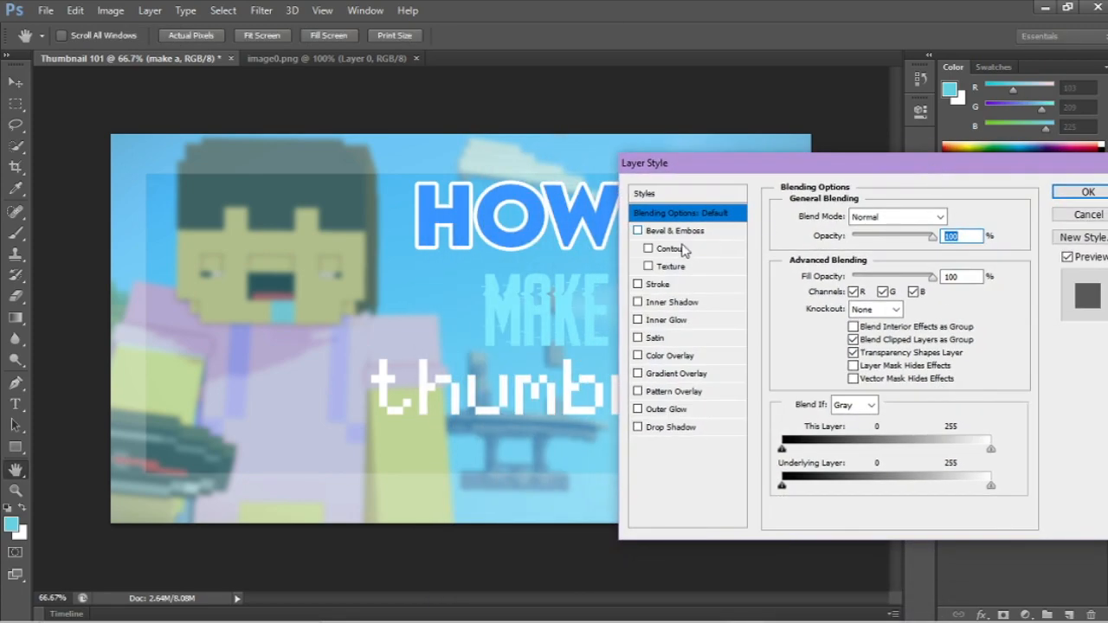
{"action": "left_click", "coordinate": [638, 284]}
{"action": "left_click", "coordinate": [662, 284]}
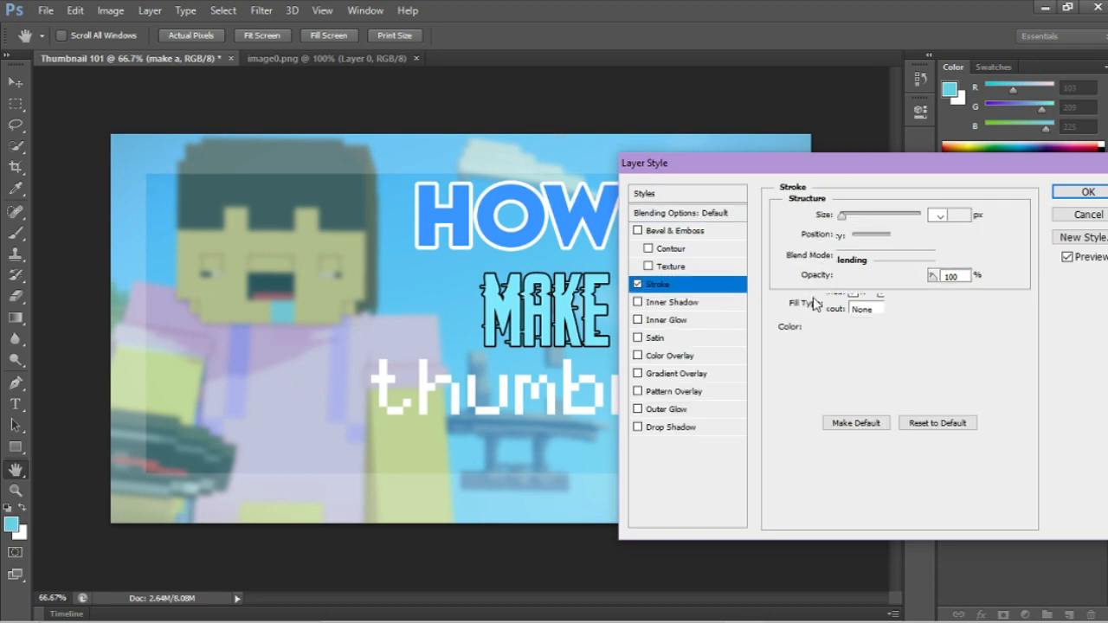
{"action": "left_click", "coordinate": [827, 332]}
{"action": "left_click_drag", "start_coordinate": [804, 329], "coordinate": [648, 228]}
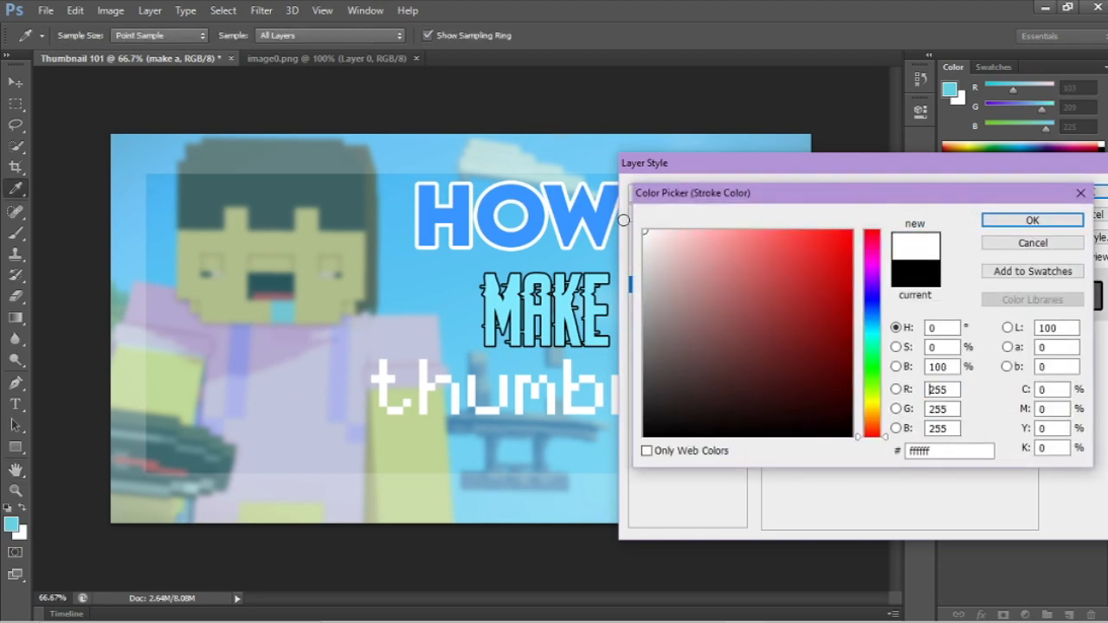
{"action": "left_click", "coordinate": [1030, 221]}
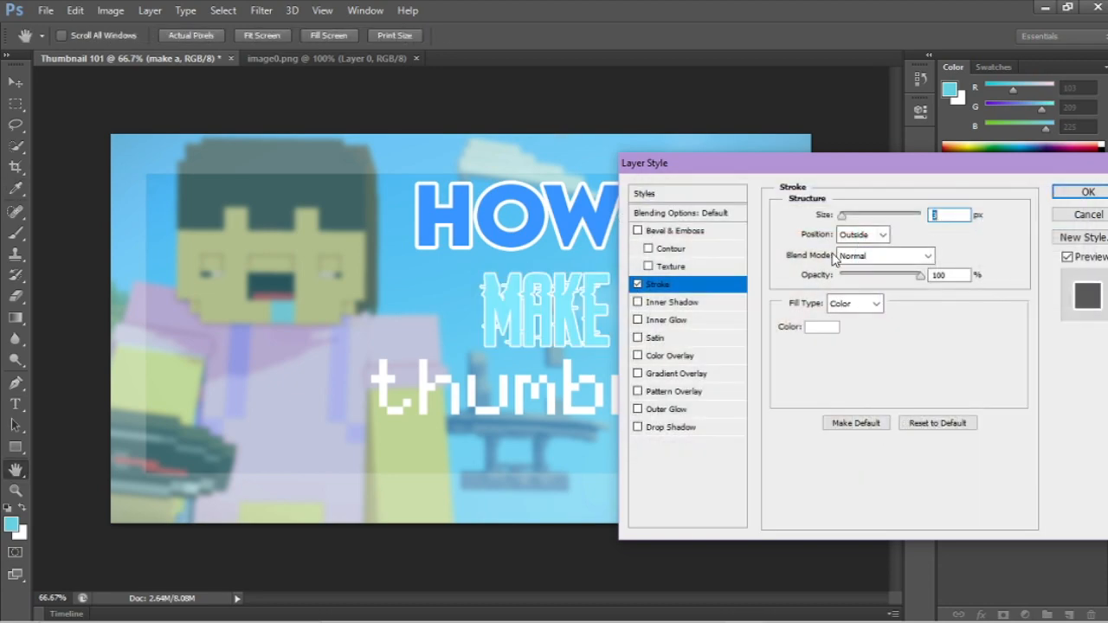
{"action": "left_click_drag", "start_coordinate": [844, 222], "coordinate": [847, 218]}
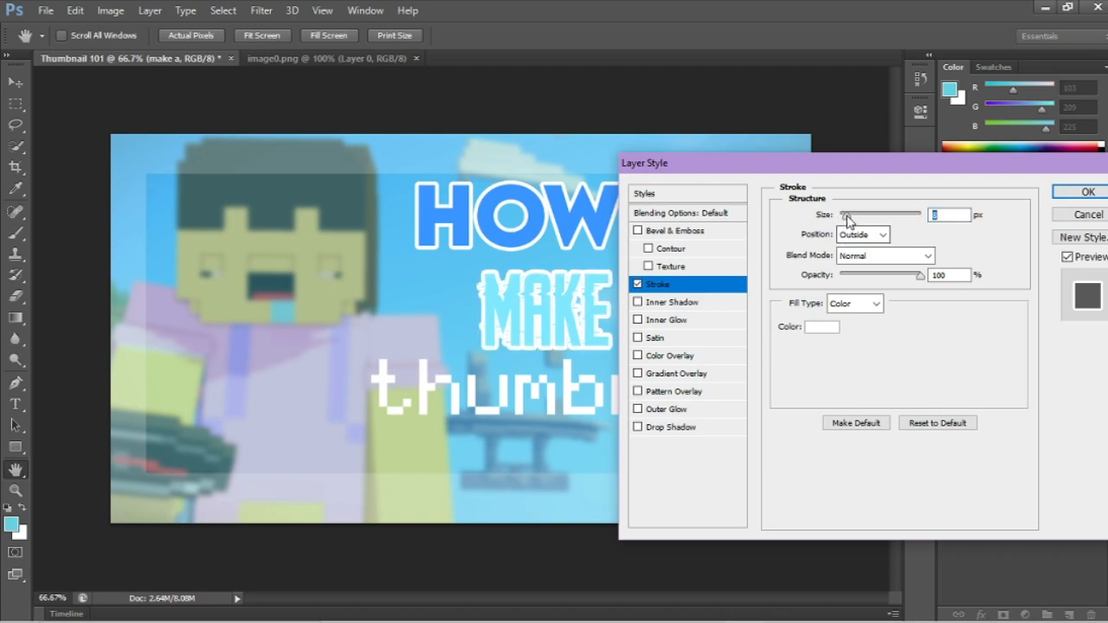
{"action": "left_click_drag", "start_coordinate": [883, 170], "coordinate": [820, 230]}
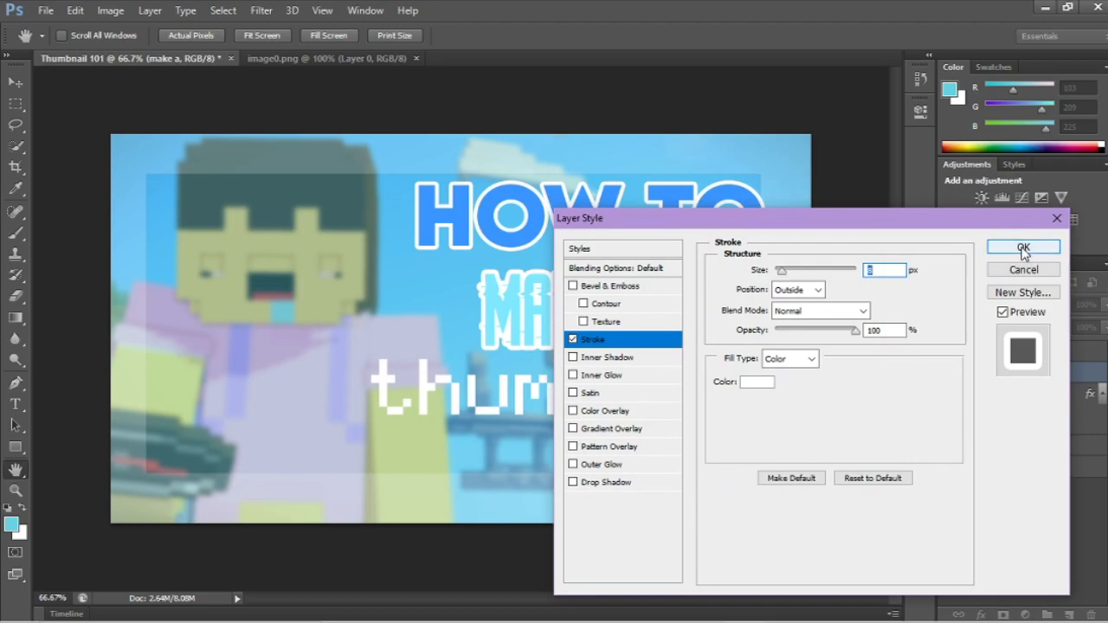
Step: Add a Drop Shadow to the "make a" text with 91% opacity and a size of 32 px
{"action": "left_click", "coordinate": [573, 483]}
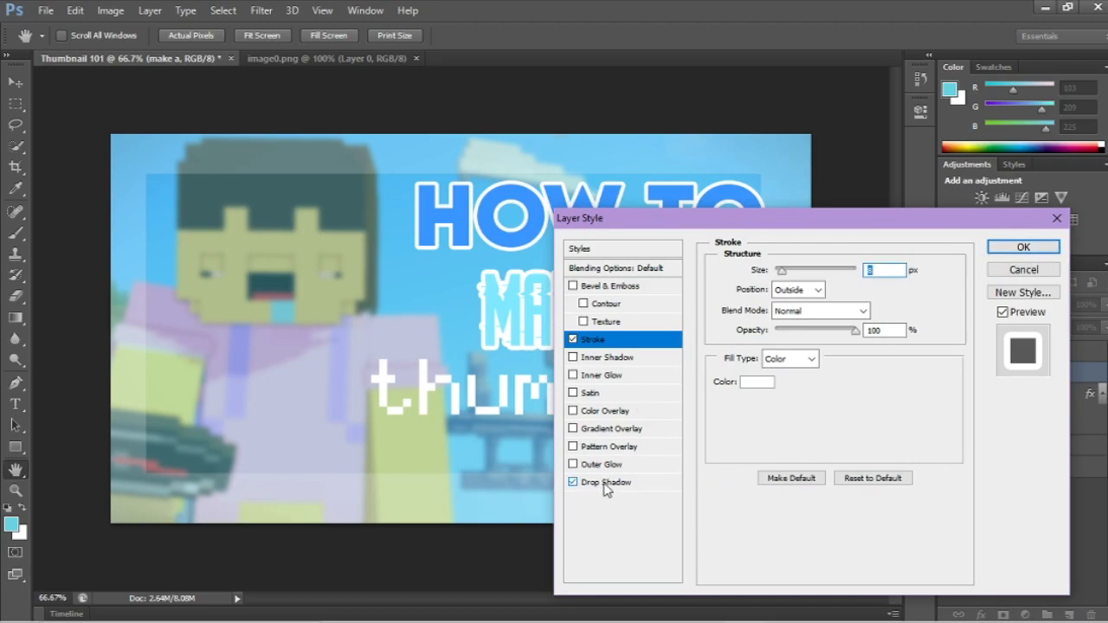
{"action": "left_click", "coordinate": [606, 483]}
{"action": "left_click_drag", "start_coordinate": [774, 230], "coordinate": [803, 211]}
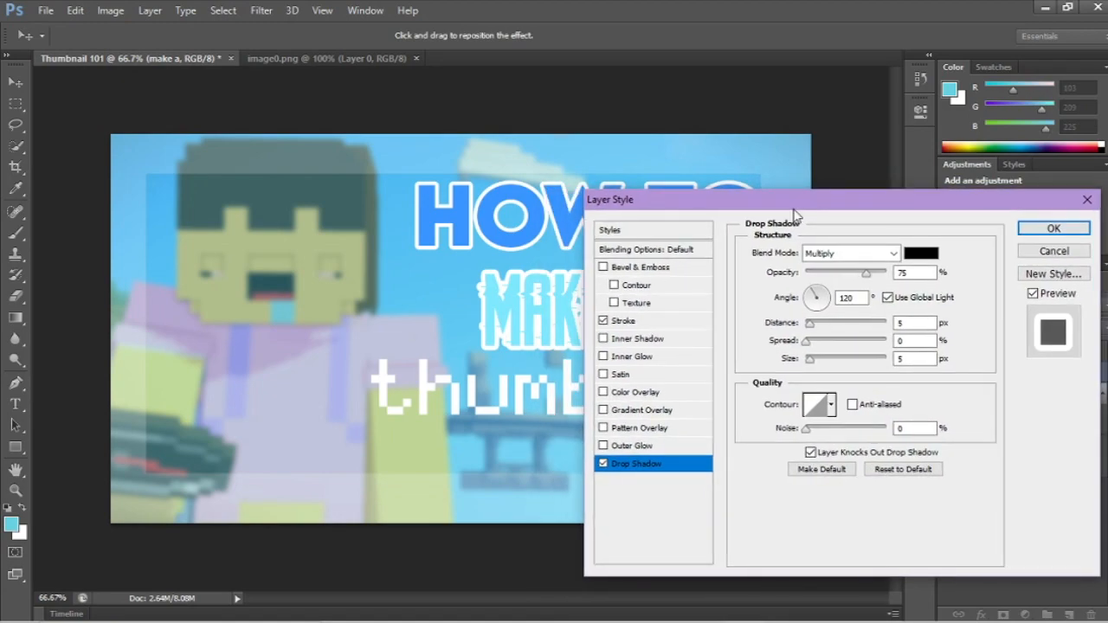
{"action": "left_click_drag", "start_coordinate": [867, 275], "coordinate": [880, 275]}
{"action": "left_click_drag", "start_coordinate": [811, 356], "coordinate": [814, 358]}
{"action": "left_click_drag", "start_coordinate": [785, 211], "coordinate": [730, 407]}
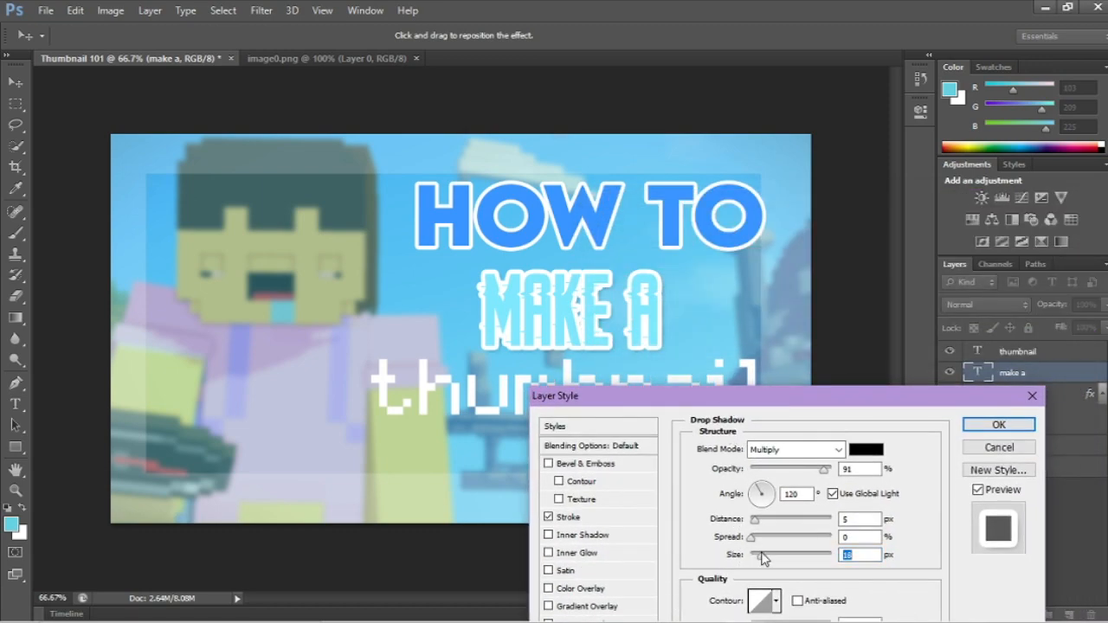
{"action": "mouse_move", "coordinate": [764, 558]}
{"action": "left_mouse_down"}
{"action": "mouse_move", "coordinate": [750, 558]}
{"action": "mouse_move", "coordinate": [769, 557]}
{"action": "left_mouse_up"}
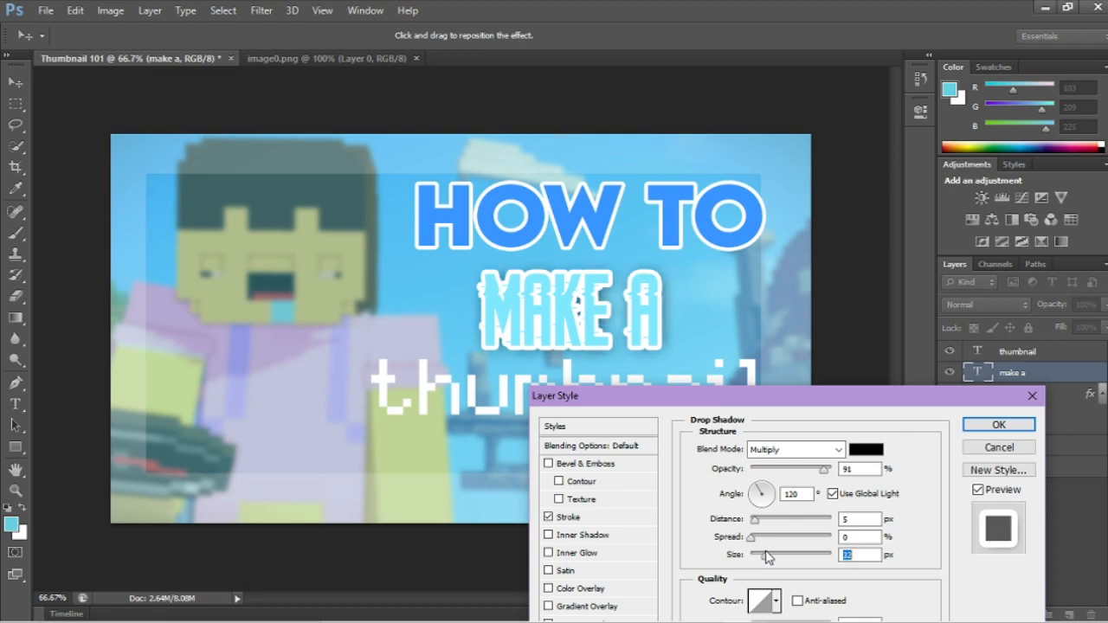
Step: Enable an Inner Shadow on the "make a" text and show its settings
{"action": "left_click_drag", "start_coordinate": [735, 395], "coordinate": [783, 247]}
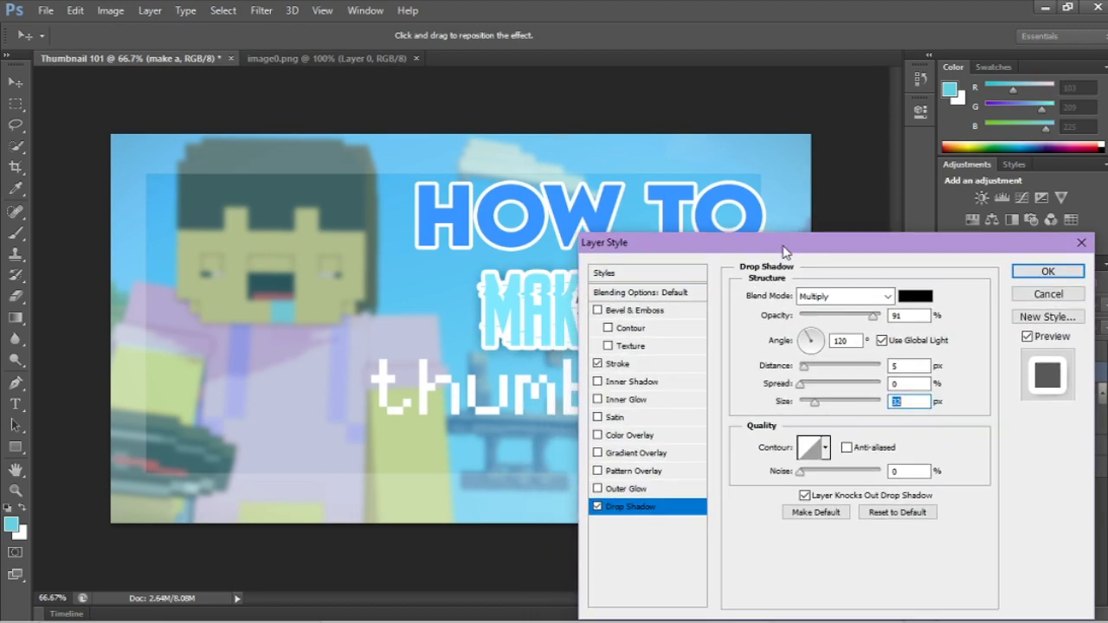
{"action": "left_click", "coordinate": [598, 382]}
{"action": "left_click_drag", "start_coordinate": [718, 244], "coordinate": [758, 296]}
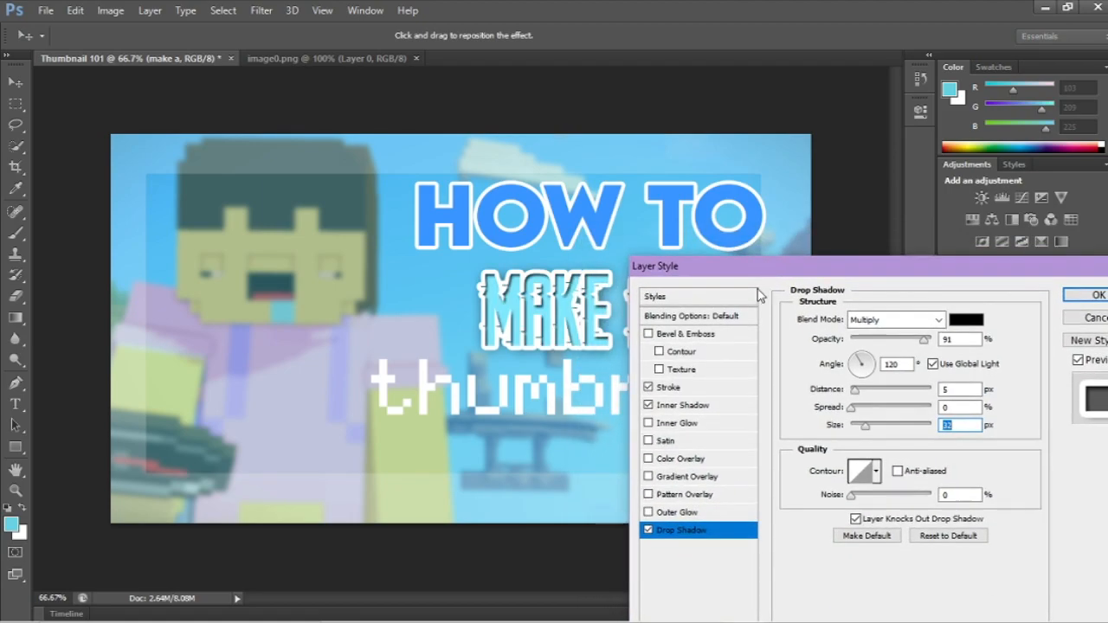
{"action": "left_click", "coordinate": [699, 405]}
Step: Set the Inner Shadow color of the "make a" text to light blue #7cb6fd and apply the layer style
{"action": "left_click", "coordinate": [963, 322]}
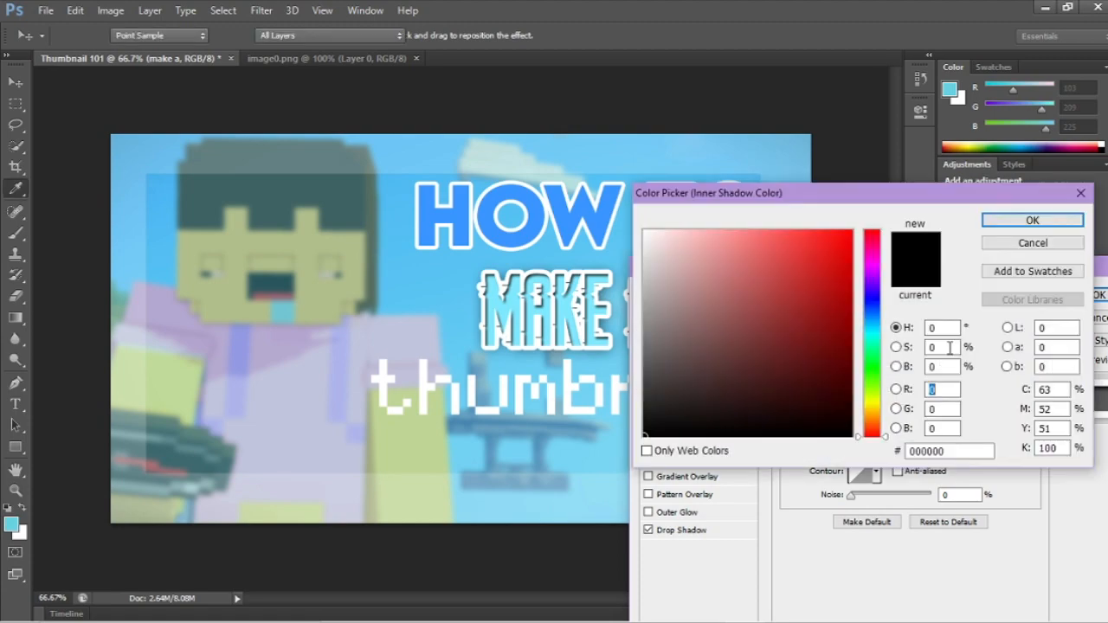
{"action": "left_click_drag", "start_coordinate": [877, 387], "coordinate": [870, 313]}
{"action": "mouse_move", "coordinate": [791, 264]}
{"action": "left_mouse_down"}
{"action": "mouse_move", "coordinate": [757, 240]}
{"action": "mouse_move", "coordinate": [789, 225]}
{"action": "mouse_move", "coordinate": [878, 226]}
{"action": "mouse_move", "coordinate": [750, 230]}
{"action": "mouse_move", "coordinate": [747, 267]}
{"action": "mouse_move", "coordinate": [747, 234]}
{"action": "mouse_move", "coordinate": [725, 235]}
{"action": "mouse_move", "coordinate": [735, 230]}
{"action": "left_mouse_up"}
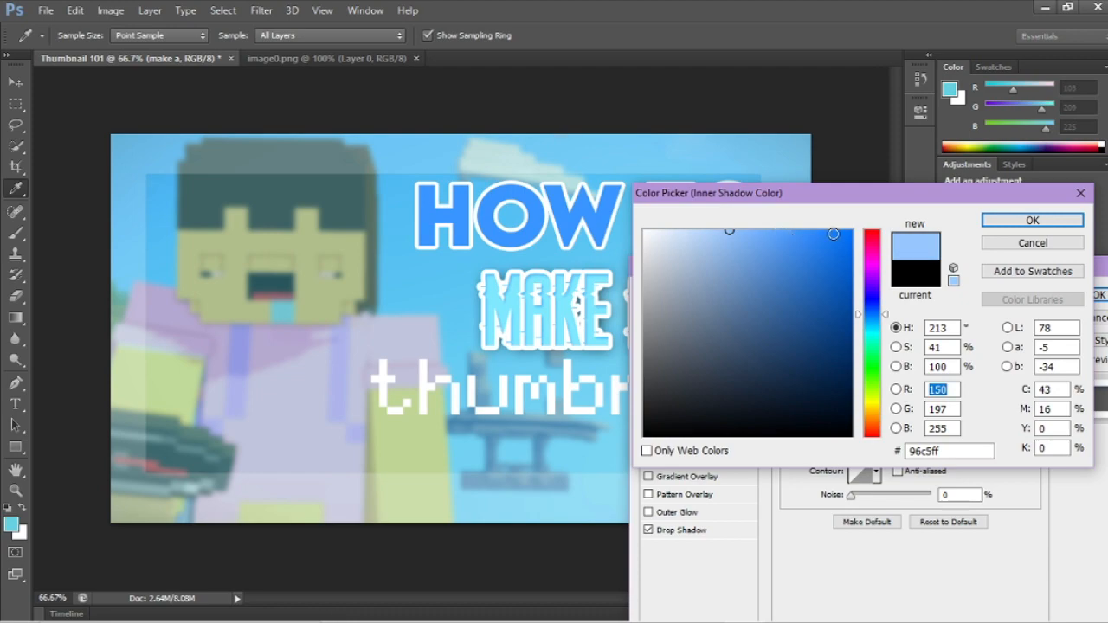
{"action": "left_click", "coordinate": [747, 232]}
{"action": "left_click", "coordinate": [750, 232]}
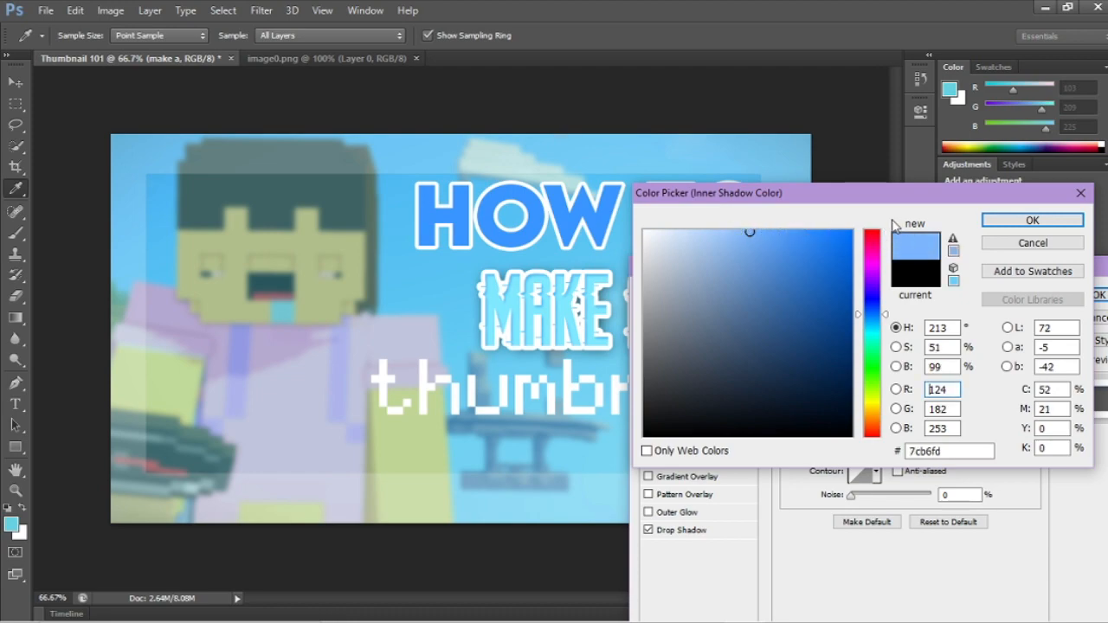
{"action": "left_click", "coordinate": [1039, 221]}
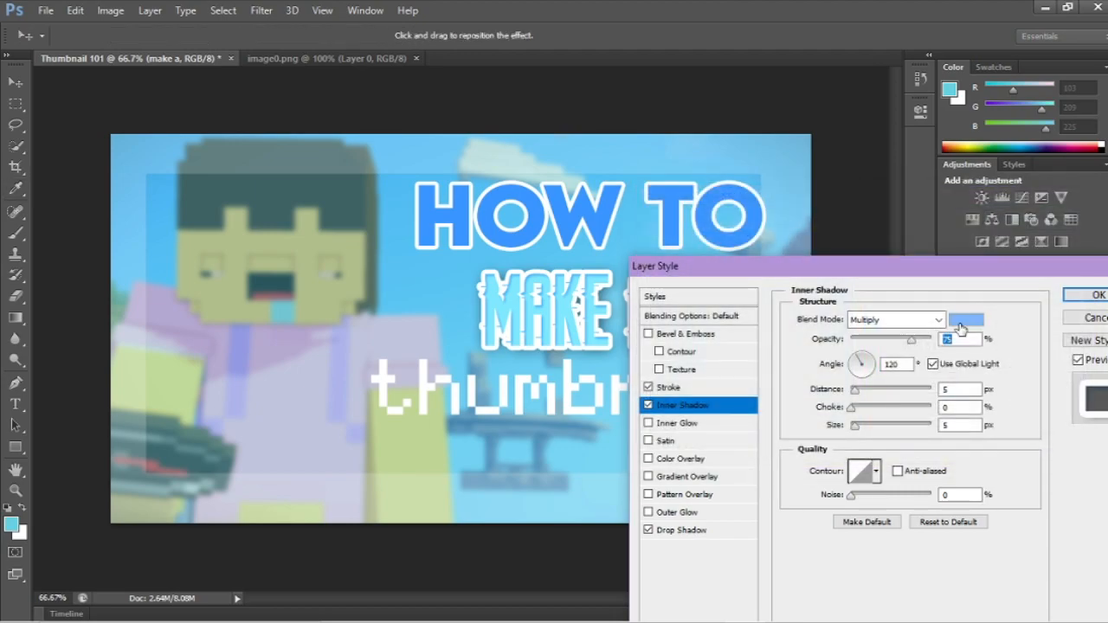
{"action": "left_click", "coordinate": [1088, 295]}
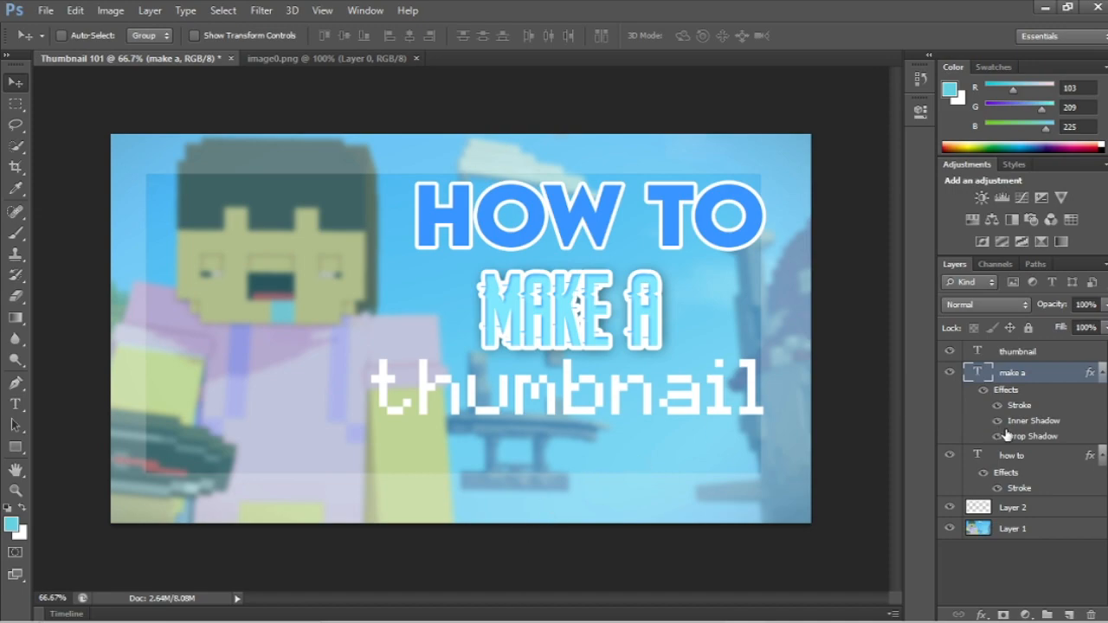
Step: Recolor the whole "thumbnail" text to the background's sky blue (RGB 89, 196, 243) and finish editing it
{"action": "left_click", "coordinate": [1001, 354]}
{"action": "right_click", "coordinate": [1001, 355]}
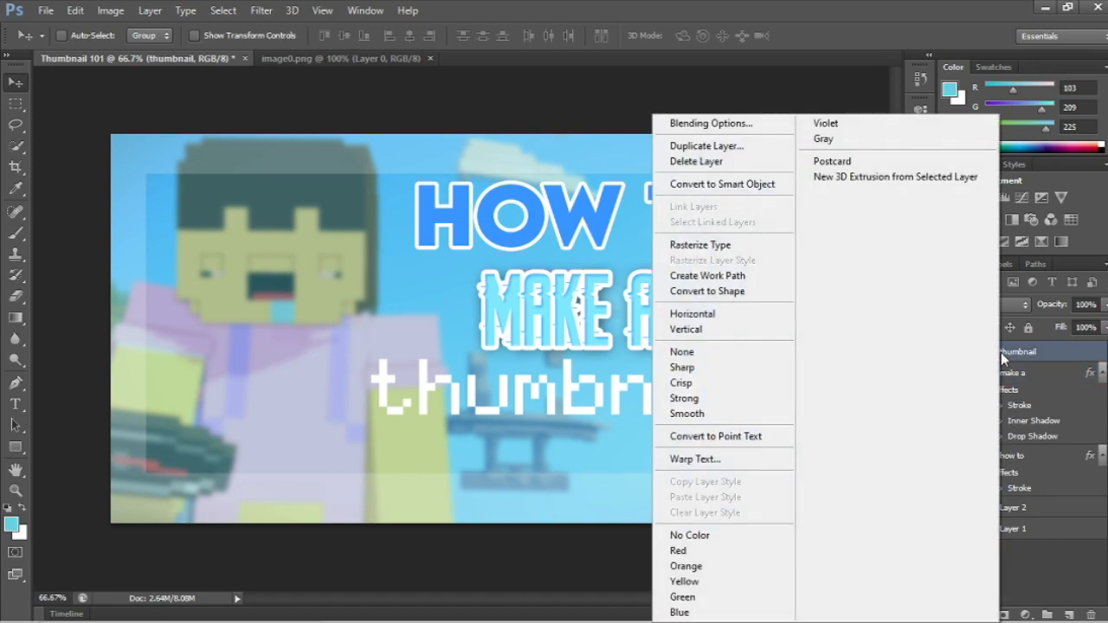
{"action": "left_click", "coordinate": [1034, 352]}
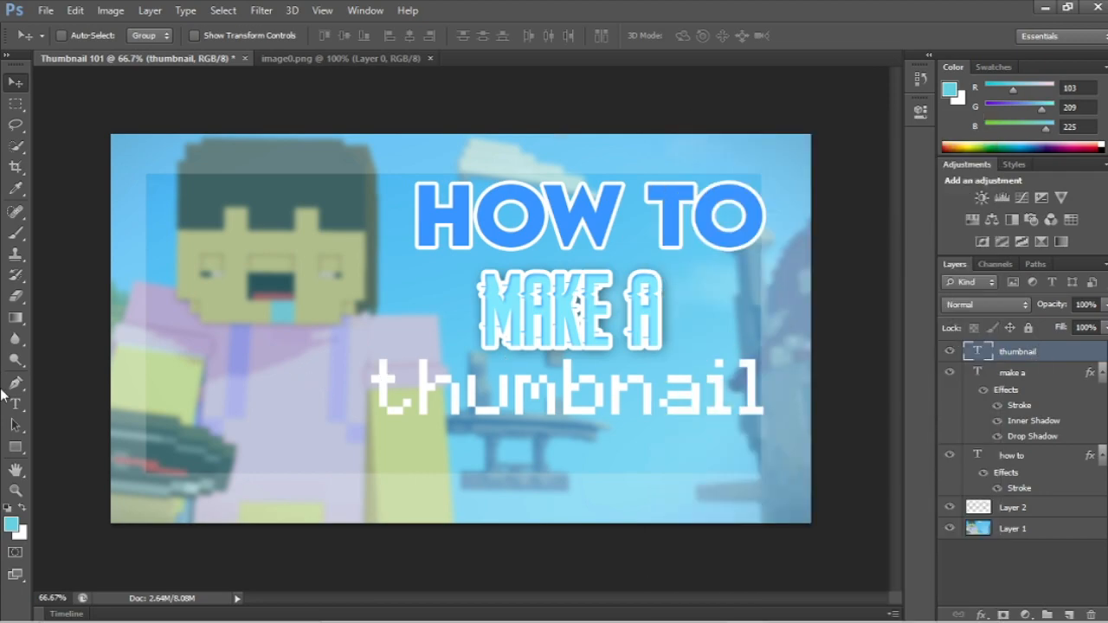
{"action": "left_click", "coordinate": [16, 404]}
{"action": "left_click", "coordinate": [471, 394]}
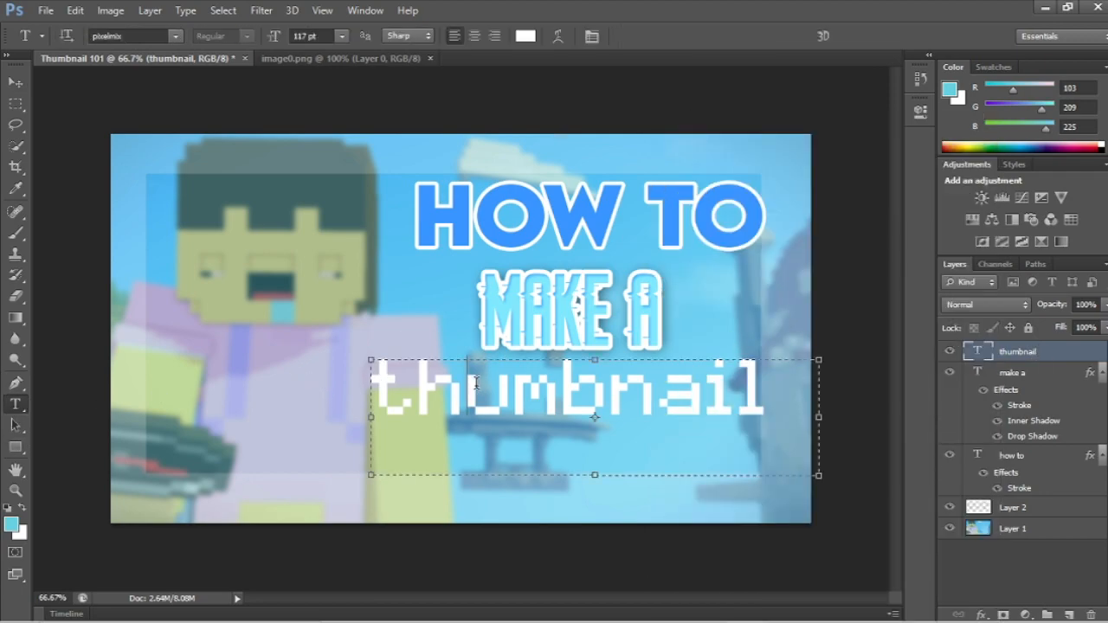
{"action": "left_click_drag", "start_coordinate": [371, 393], "coordinate": [784, 388]}
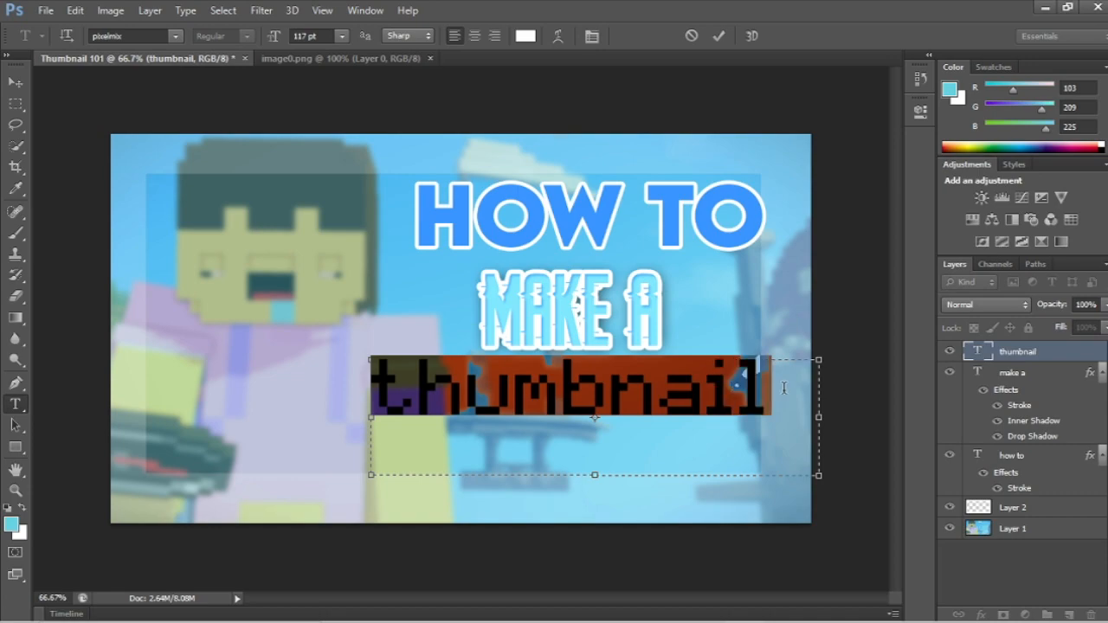
{"action": "left_click", "coordinate": [949, 92]}
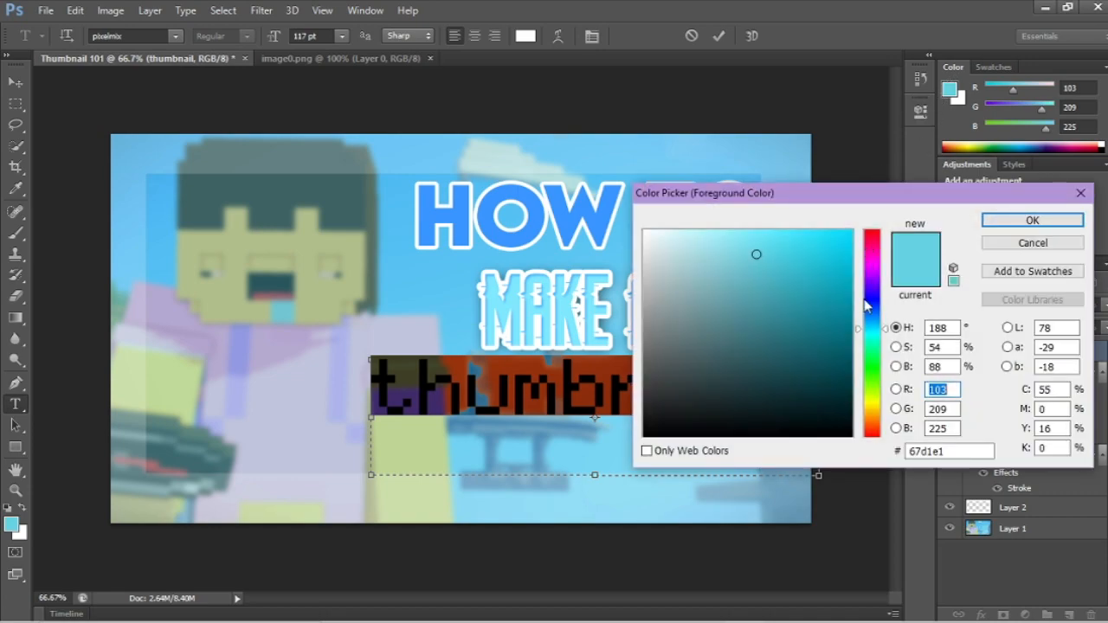
{"action": "left_click", "coordinate": [569, 216]}
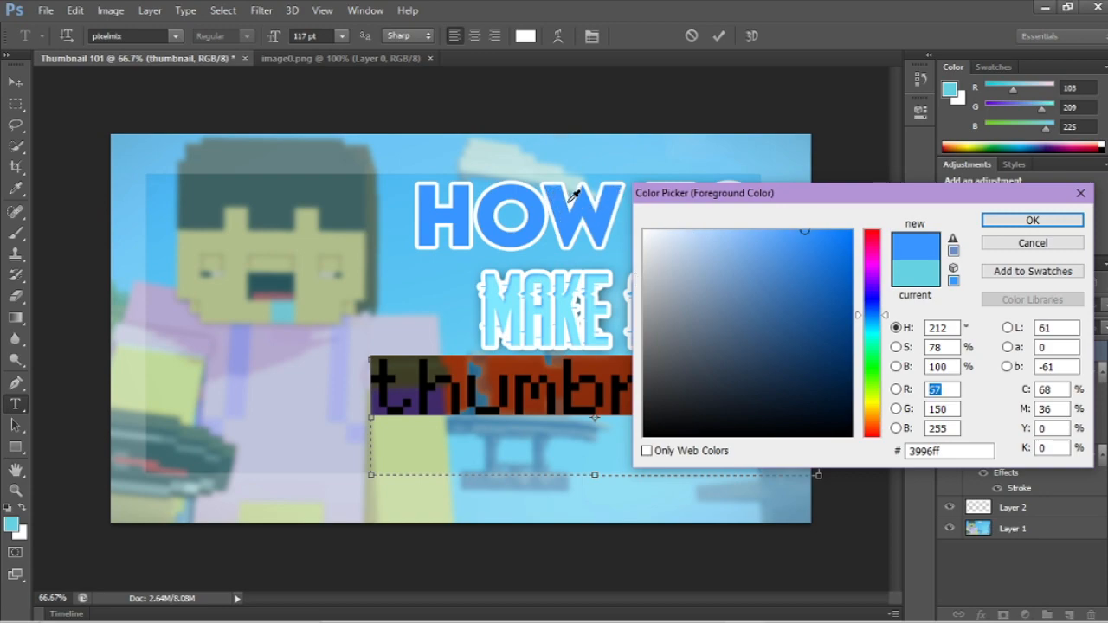
{"action": "left_click", "coordinate": [424, 272]}
{"action": "left_click", "coordinate": [1004, 220]}
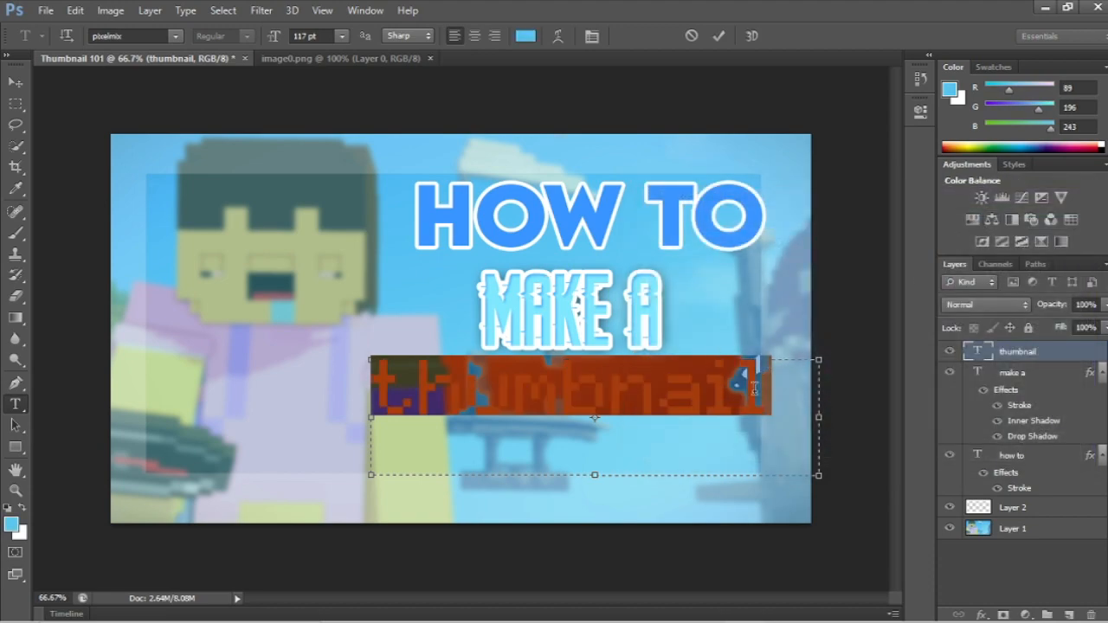
{"action": "left_click", "coordinate": [765, 399]}
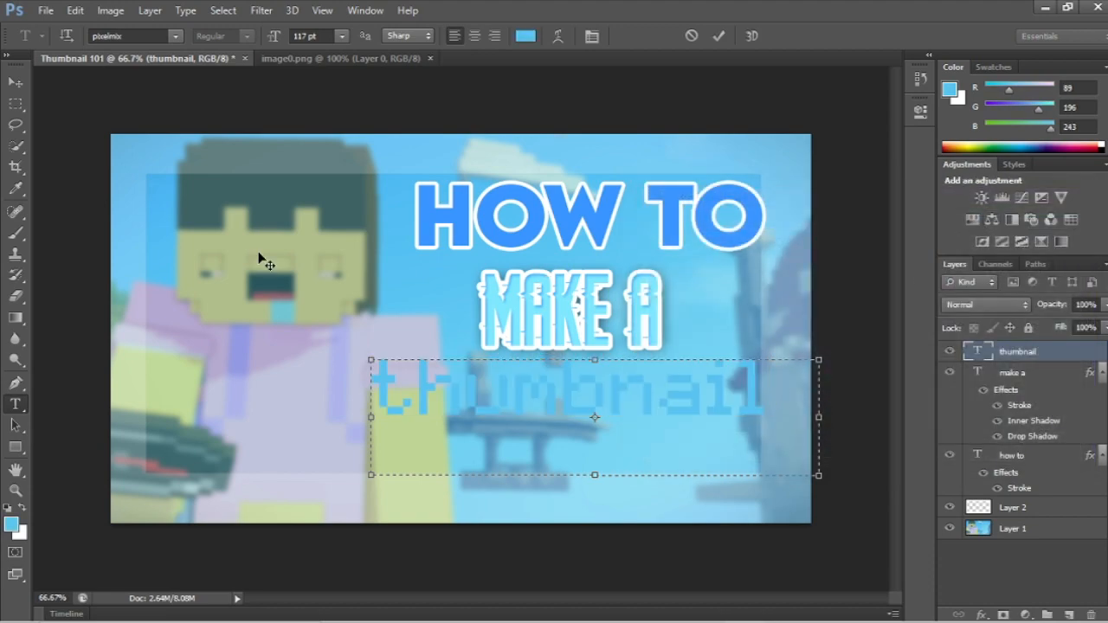
{"action": "left_click", "coordinate": [16, 83]}
Step: Add a thickened white #ffffff outside Stroke to the "thumbnail" text layer and apply the style
{"action": "right_click", "coordinate": [1013, 360]}
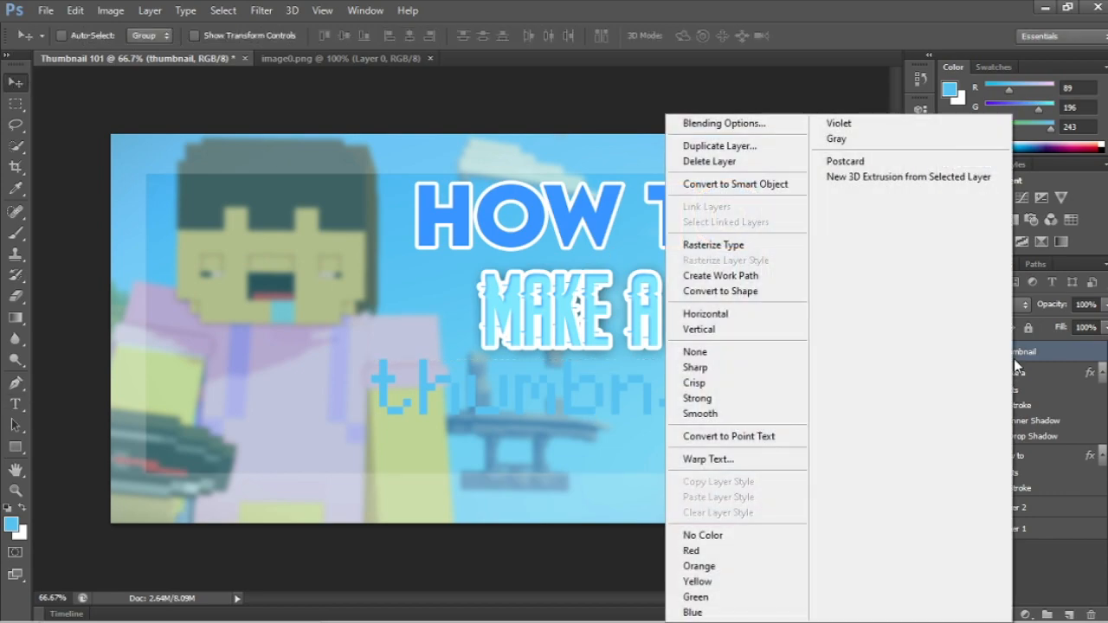
{"action": "left_click", "coordinate": [725, 125]}
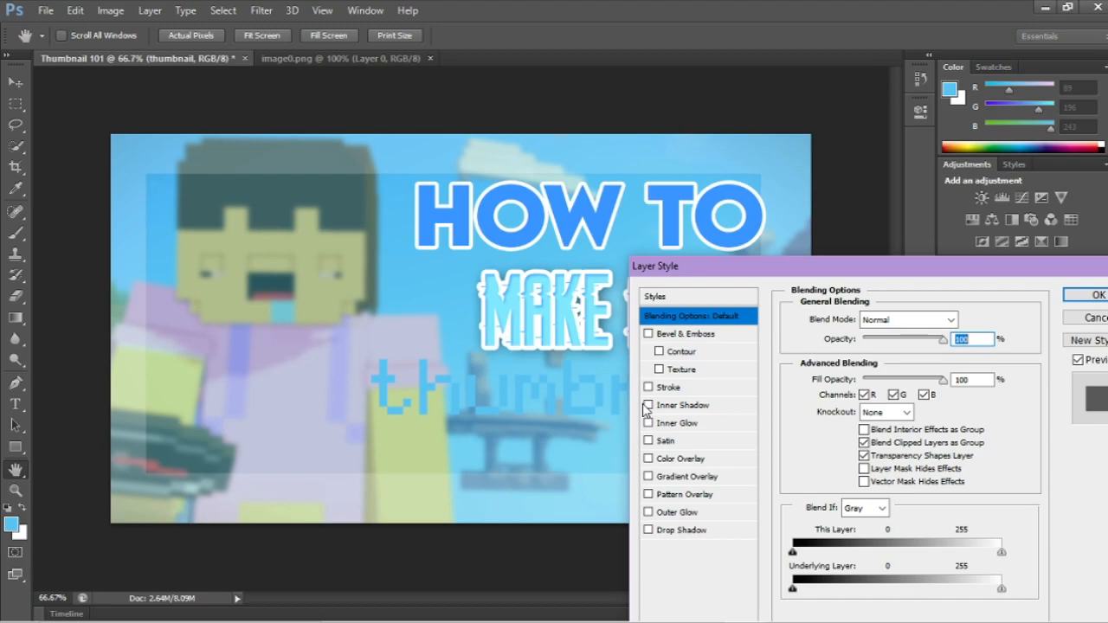
{"action": "left_click", "coordinate": [647, 388]}
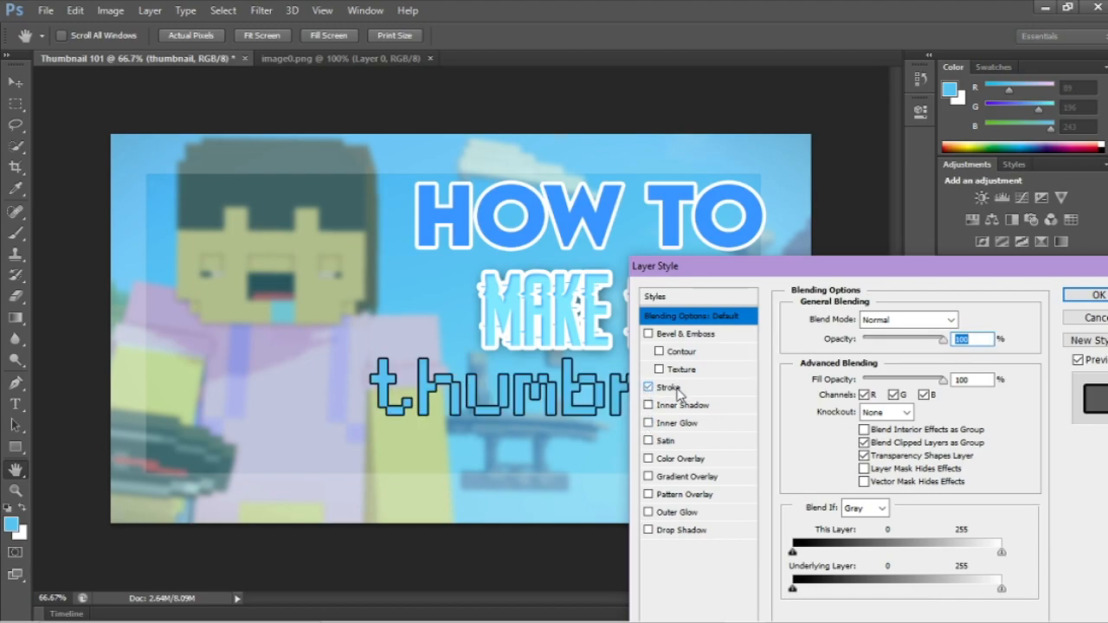
{"action": "left_click", "coordinate": [680, 394]}
{"action": "left_click", "coordinate": [832, 429]}
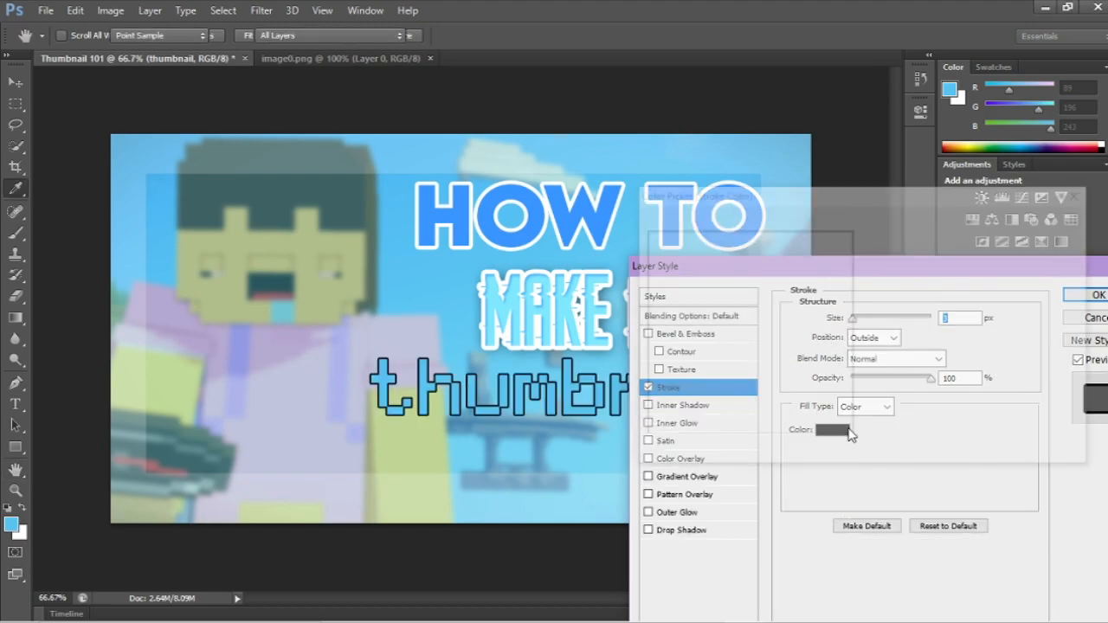
{"action": "left_click", "coordinate": [618, 209]}
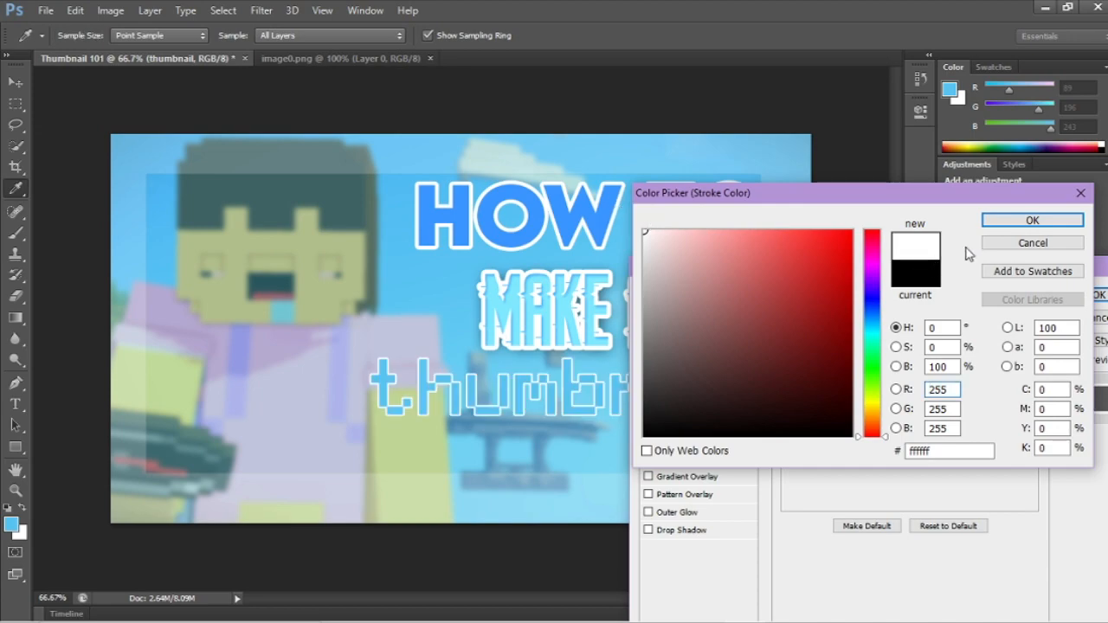
{"action": "left_click", "coordinate": [1039, 220]}
{"action": "left_click_drag", "start_coordinate": [853, 319], "coordinate": [858, 321]}
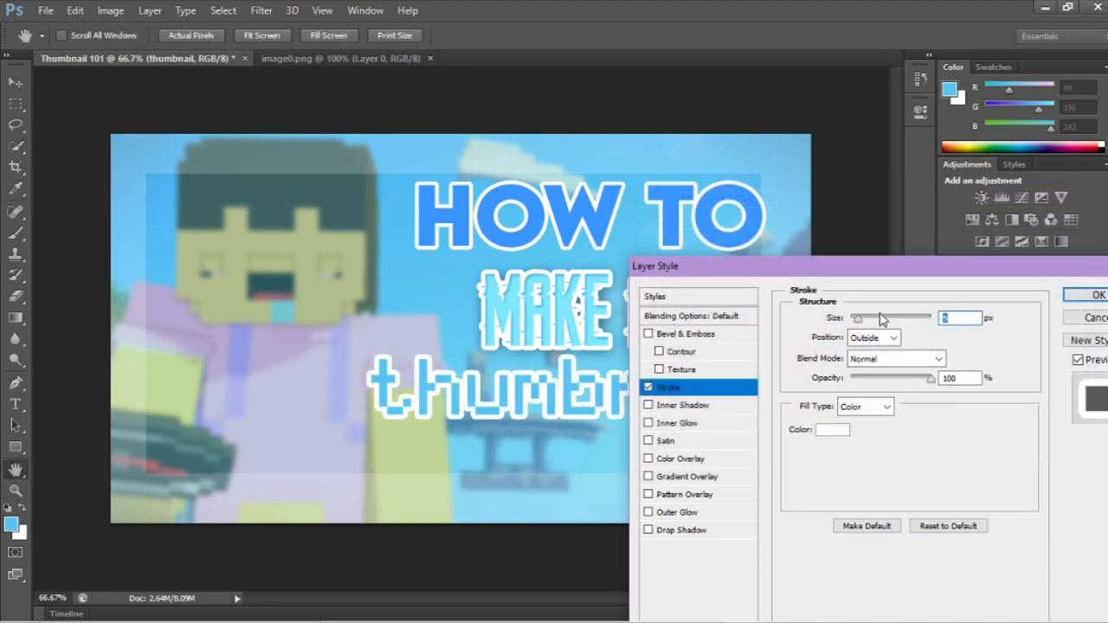
{"action": "left_click", "coordinate": [1070, 299]}
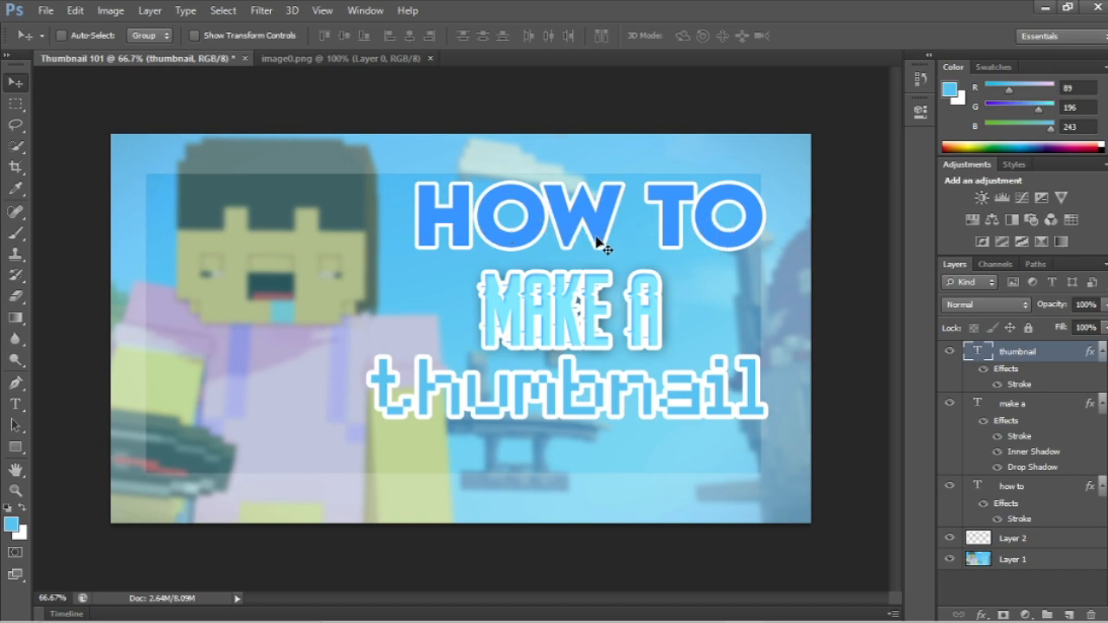
Step: Enable a Gradient Overlay on the "how to" text layer and show its settings, keeping the heading visible
{"action": "left_click", "coordinate": [1035, 493]}
{"action": "right_click", "coordinate": [1036, 491]}
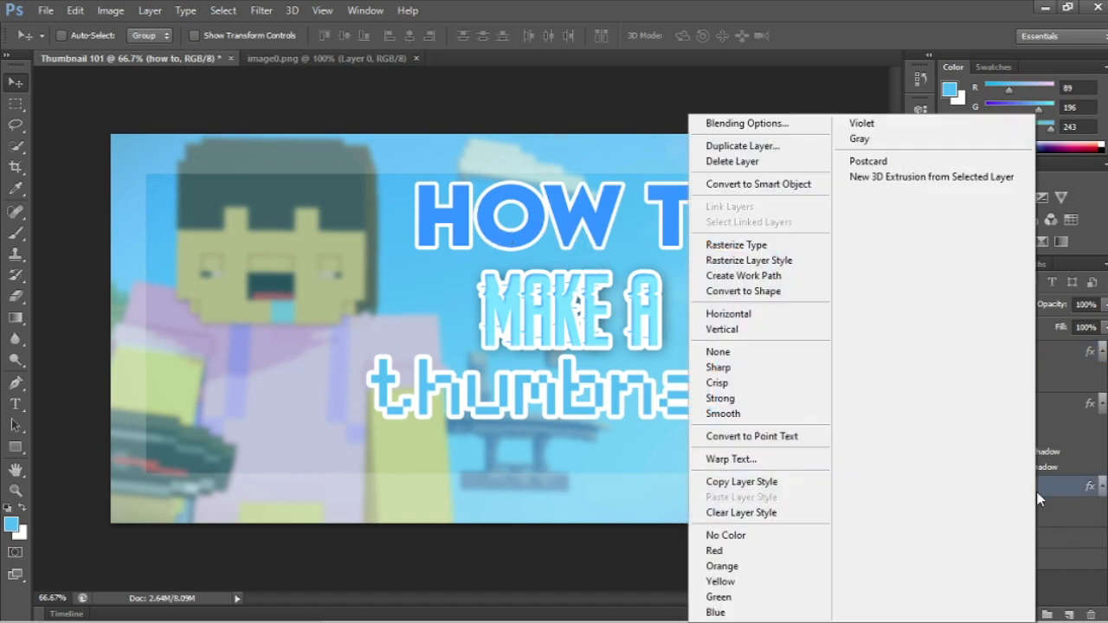
{"action": "left_click", "coordinate": [734, 123]}
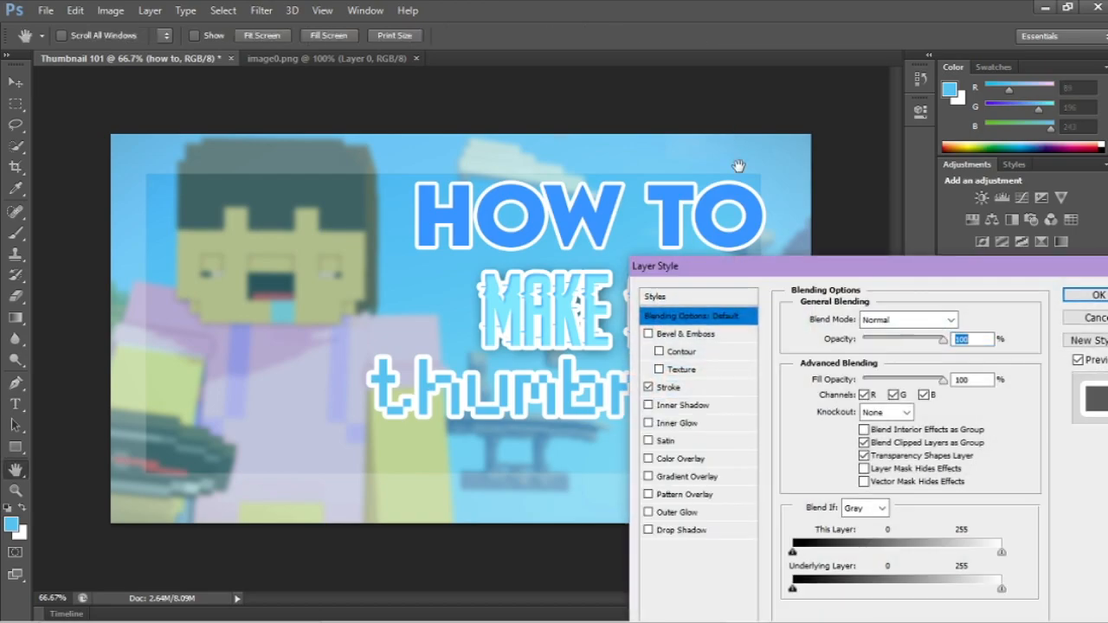
{"action": "left_click_drag", "start_coordinate": [820, 274], "coordinate": [608, 276]}
{"action": "left_click", "coordinate": [433, 477]}
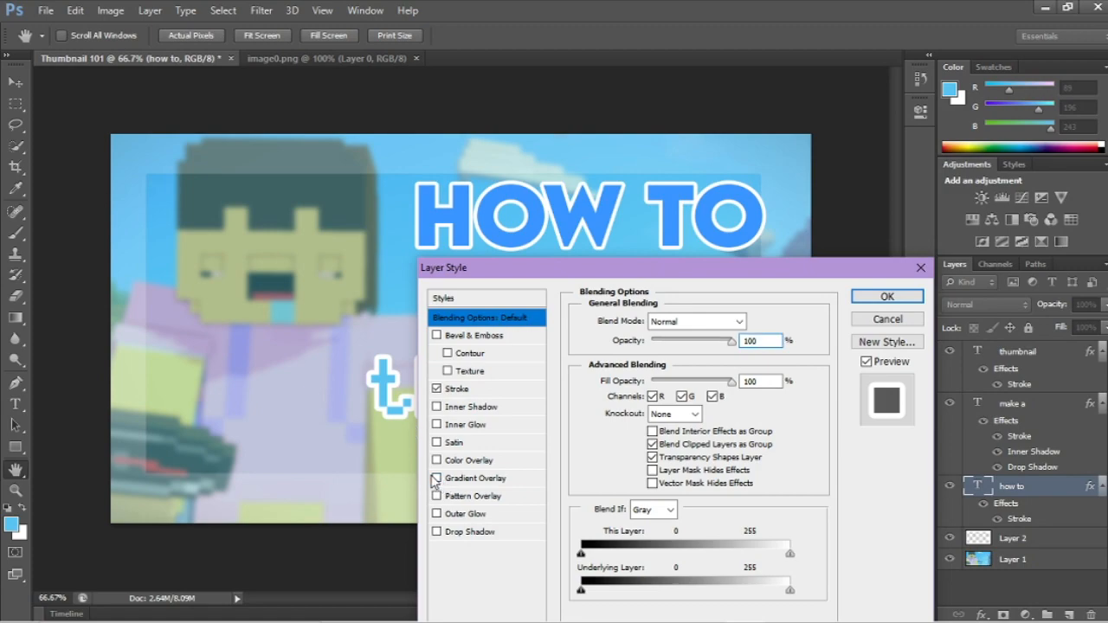
{"action": "left_click", "coordinate": [437, 479]}
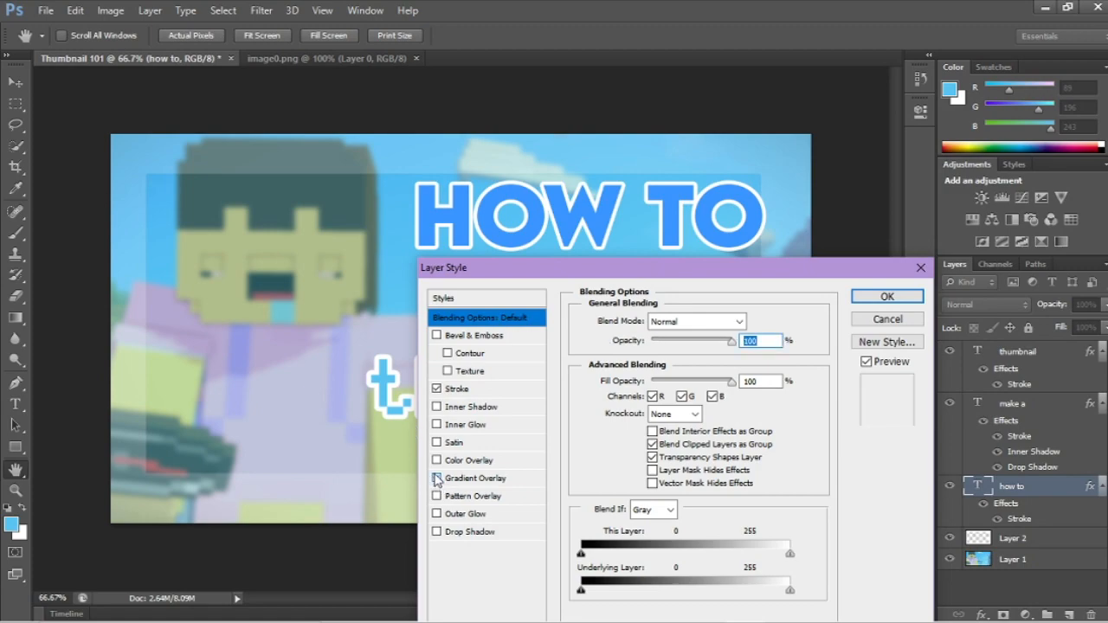
{"action": "left_click", "coordinate": [456, 480]}
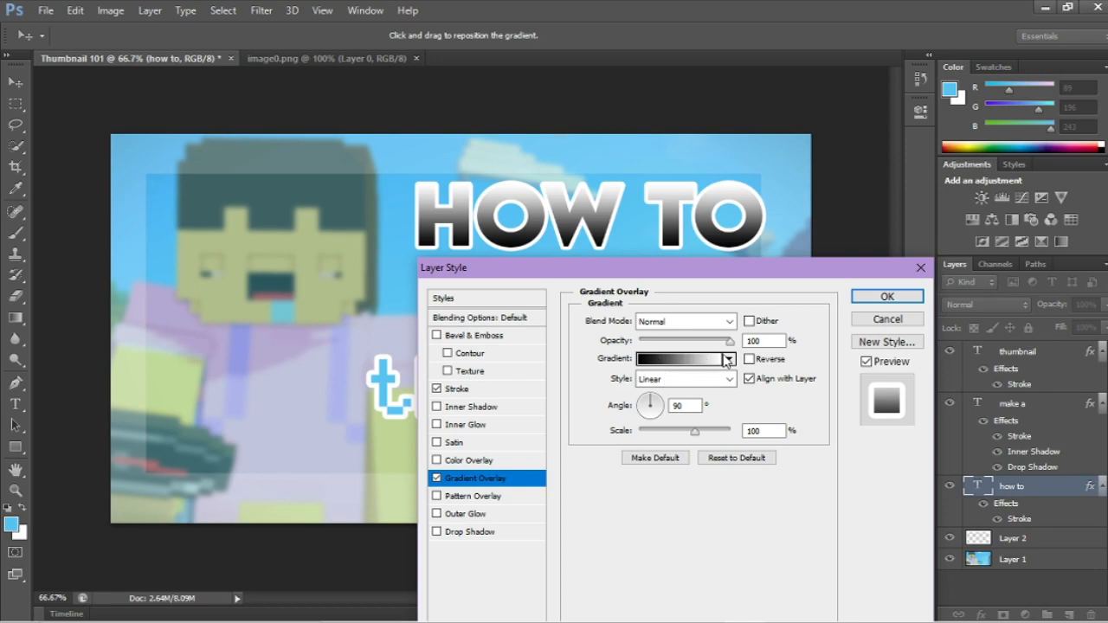
Step: Change the black starting color stop of the "how to" gradient to blue #66a0ff
{"action": "left_click", "coordinate": [664, 360]}
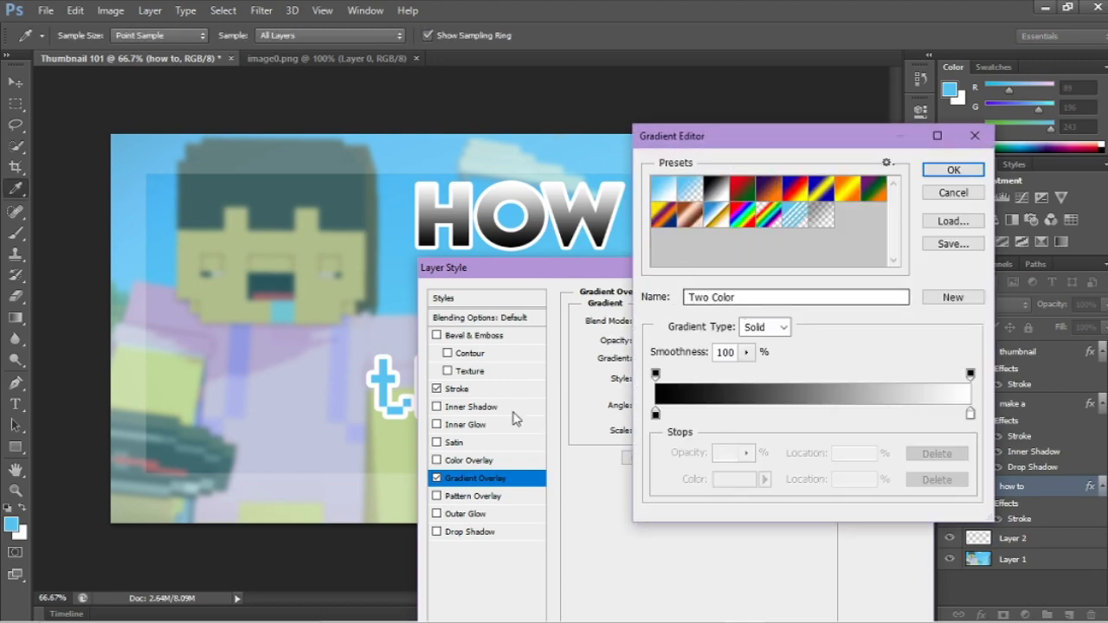
{"action": "left_click", "coordinate": [655, 414]}
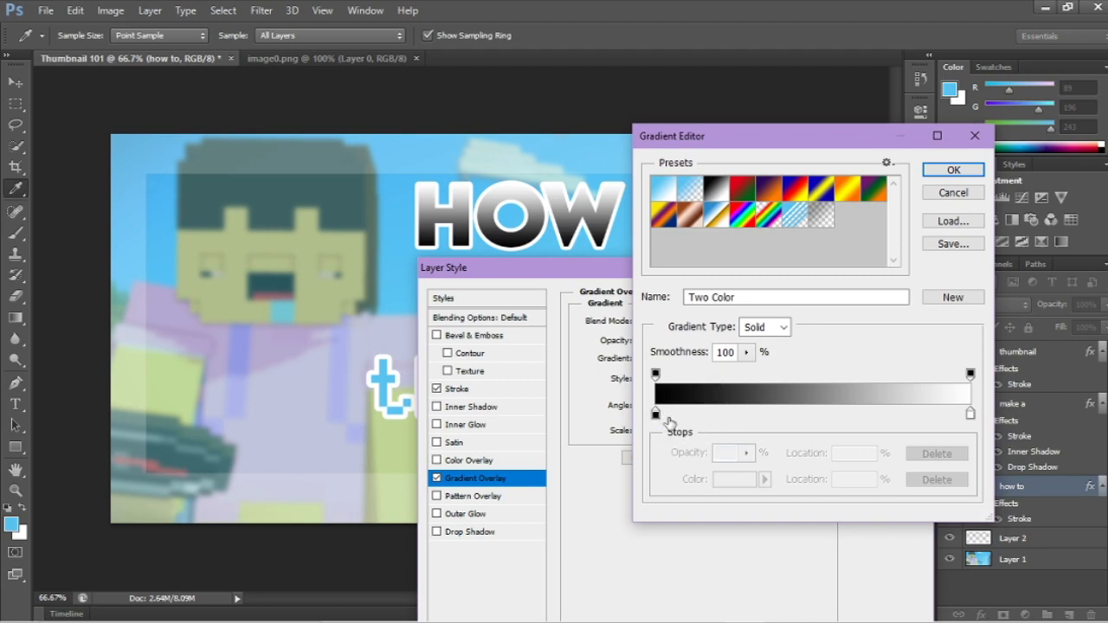
{"action": "left_click", "coordinate": [655, 415]}
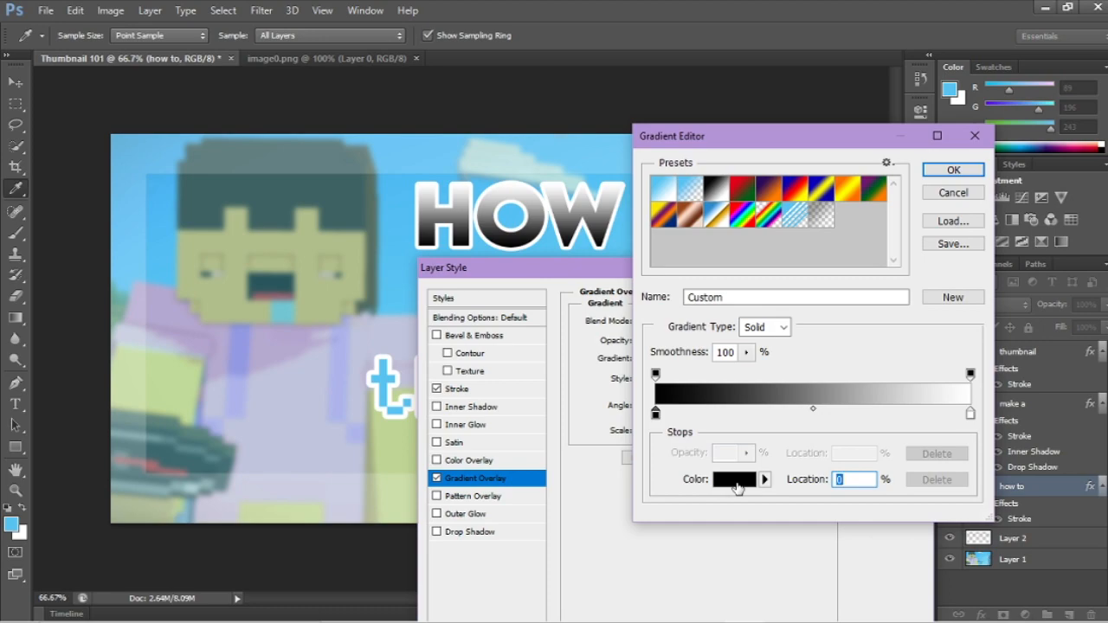
{"action": "left_click", "coordinate": [736, 480]}
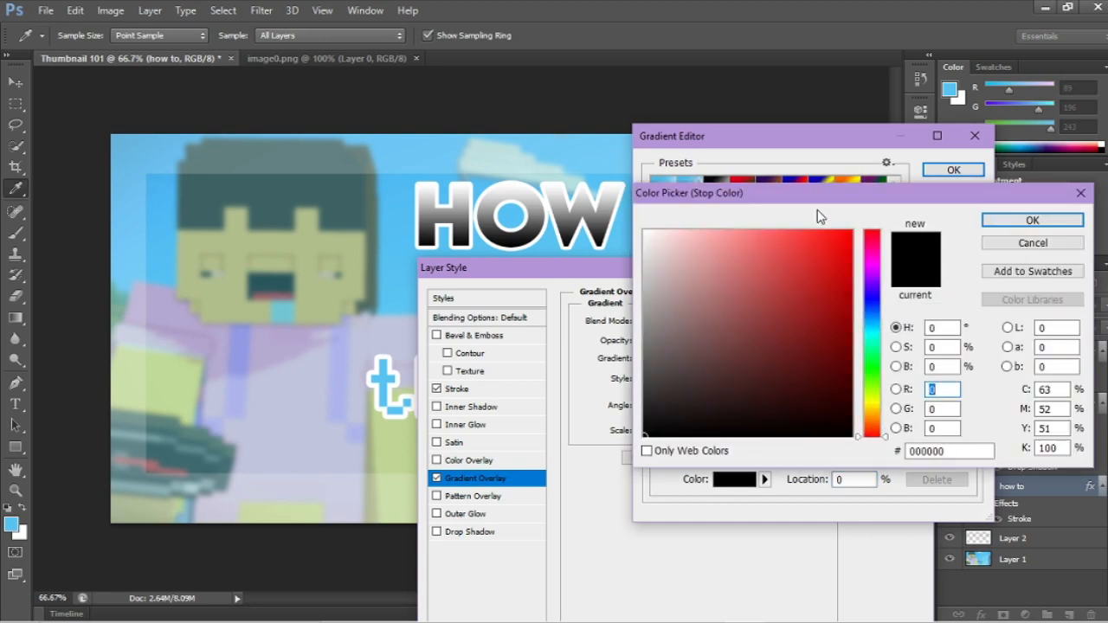
{"action": "left_click_drag", "start_coordinate": [869, 320], "coordinate": [870, 312]}
{"action": "mouse_move", "coordinate": [793, 248]}
{"action": "left_mouse_down"}
{"action": "mouse_move", "coordinate": [762, 237]}
{"action": "mouse_move", "coordinate": [769, 232]}
{"action": "left_mouse_up"}
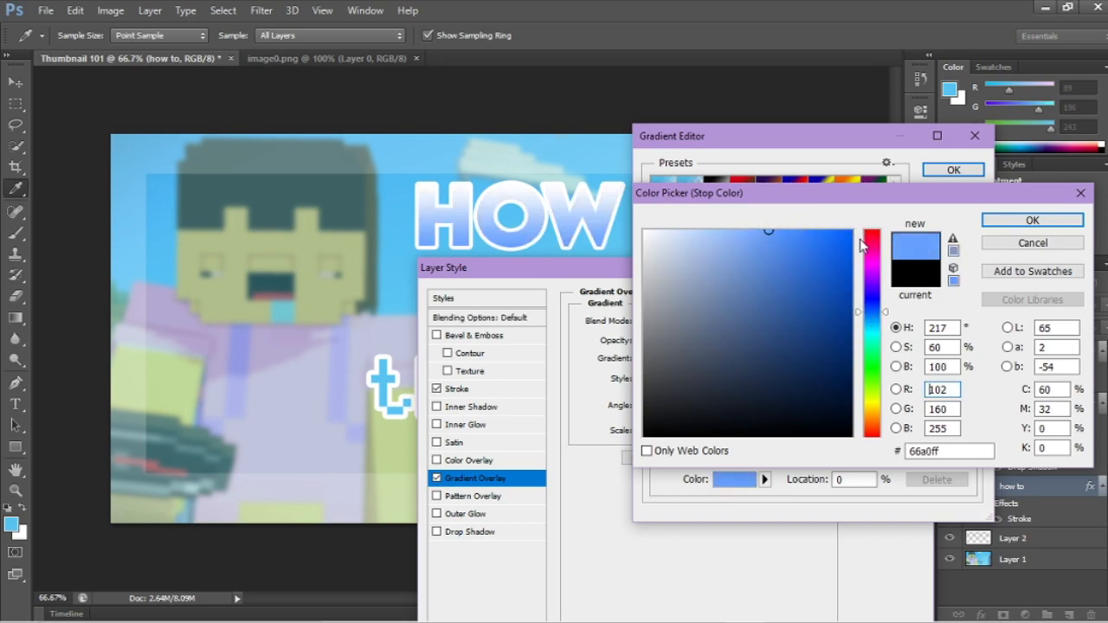
{"action": "left_click", "coordinate": [988, 222]}
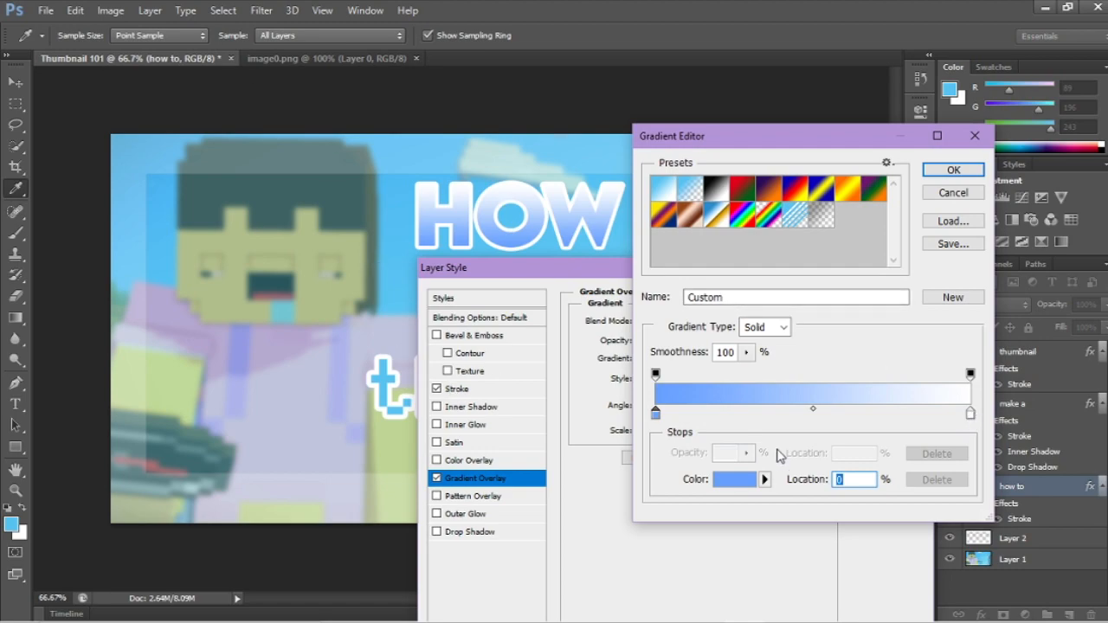
Step: Change the white end color stop of the "how to" gradient to pale cyan #a0e4f7 and accept the gradient
{"action": "left_click", "coordinate": [970, 415]}
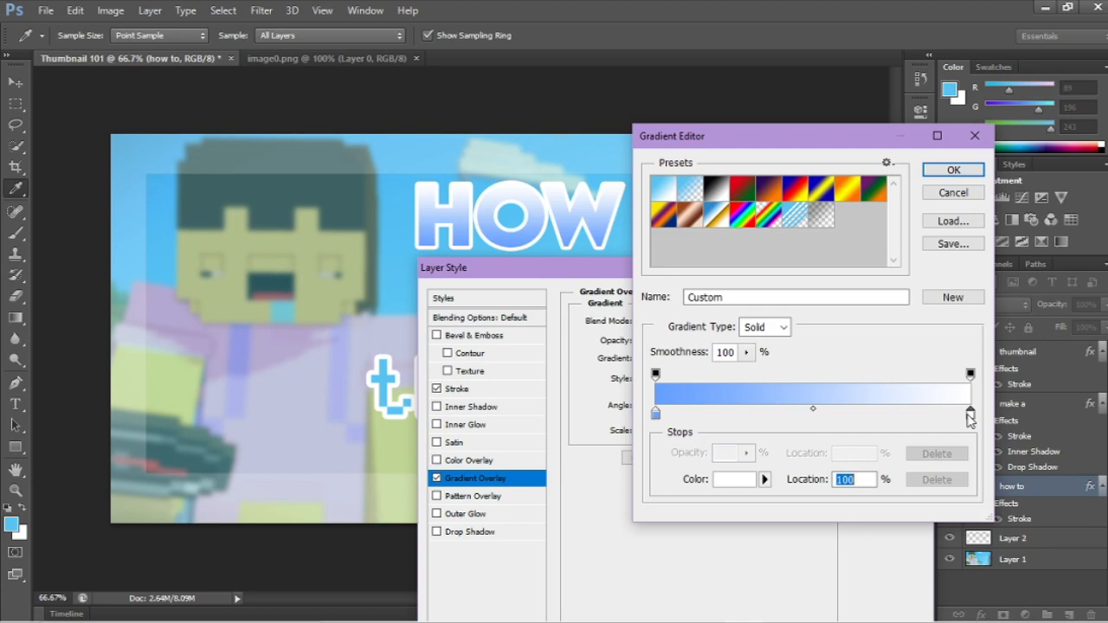
{"action": "left_click", "coordinate": [733, 480]}
{"action": "left_click_drag", "start_coordinate": [872, 334], "coordinate": [872, 336]}
{"action": "left_click_drag", "start_coordinate": [740, 242], "coordinate": [767, 233]}
{"action": "left_click_drag", "start_coordinate": [870, 331], "coordinate": [868, 325]}
{"action": "left_click", "coordinate": [717, 236]}
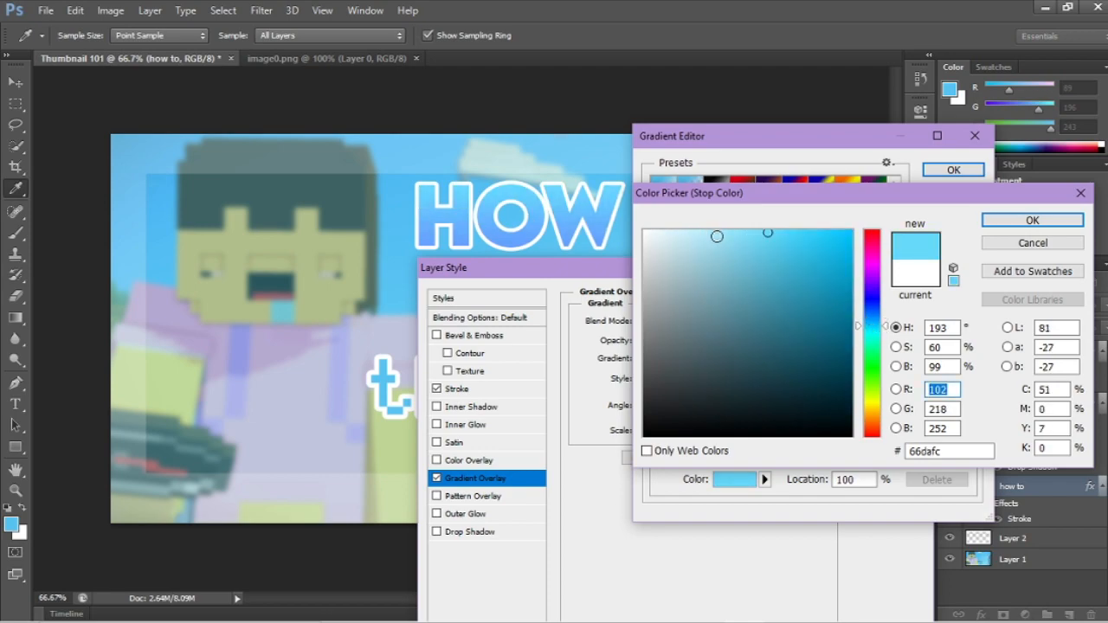
{"action": "left_click", "coordinate": [1003, 221]}
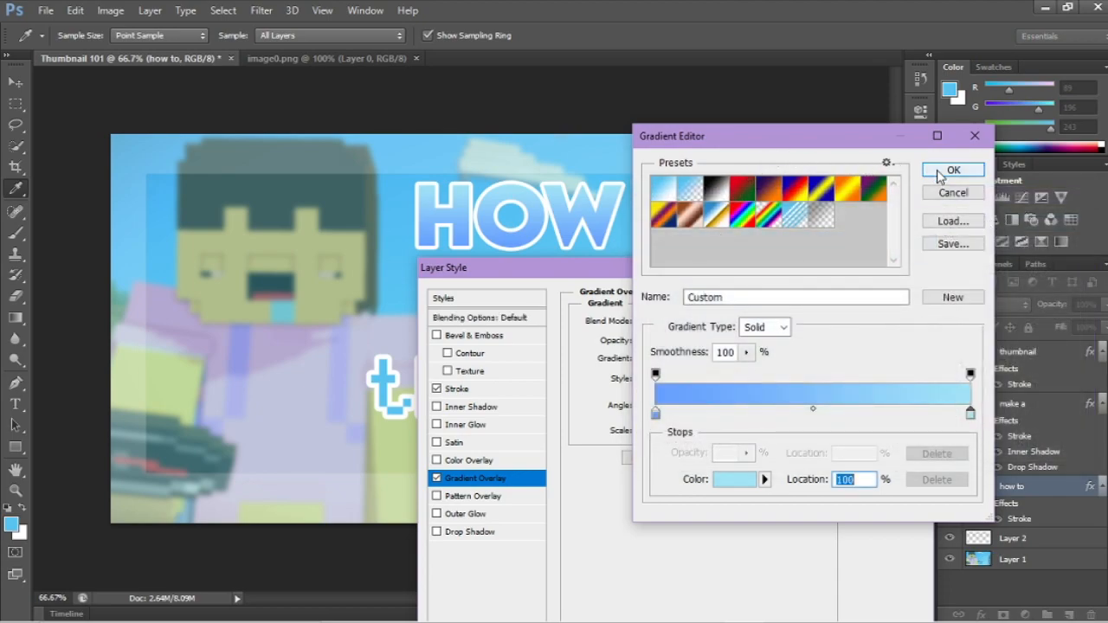
{"action": "left_click", "coordinate": [933, 172]}
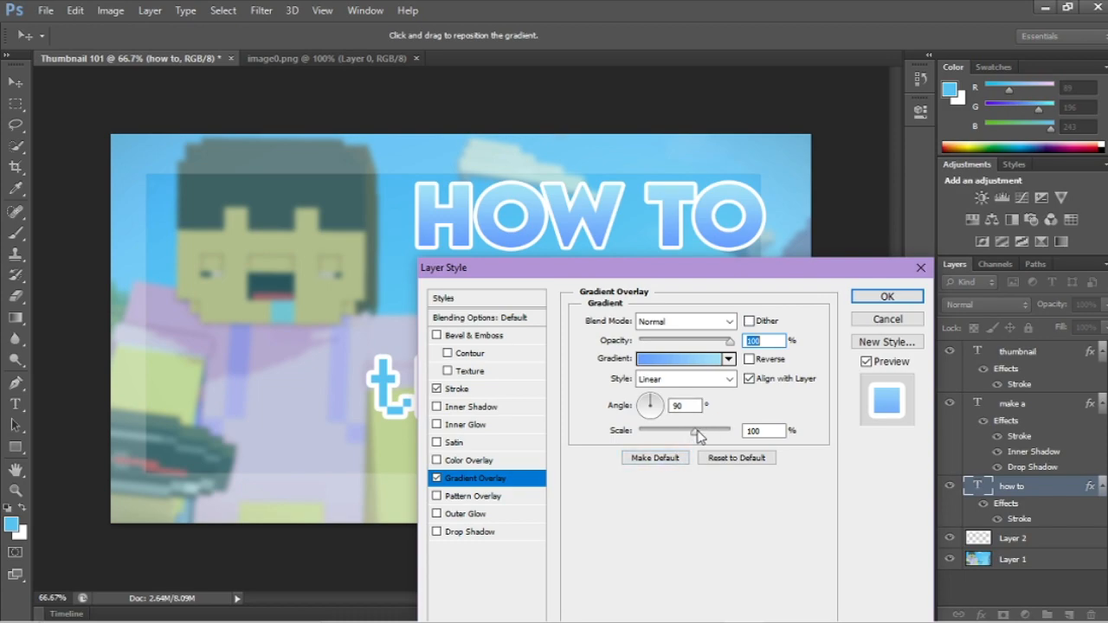
Step: Reduce the scale of the "how to" gradient overlay to below 50% and apply the layer style
{"action": "left_click_drag", "start_coordinate": [698, 435], "coordinate": [659, 434]}
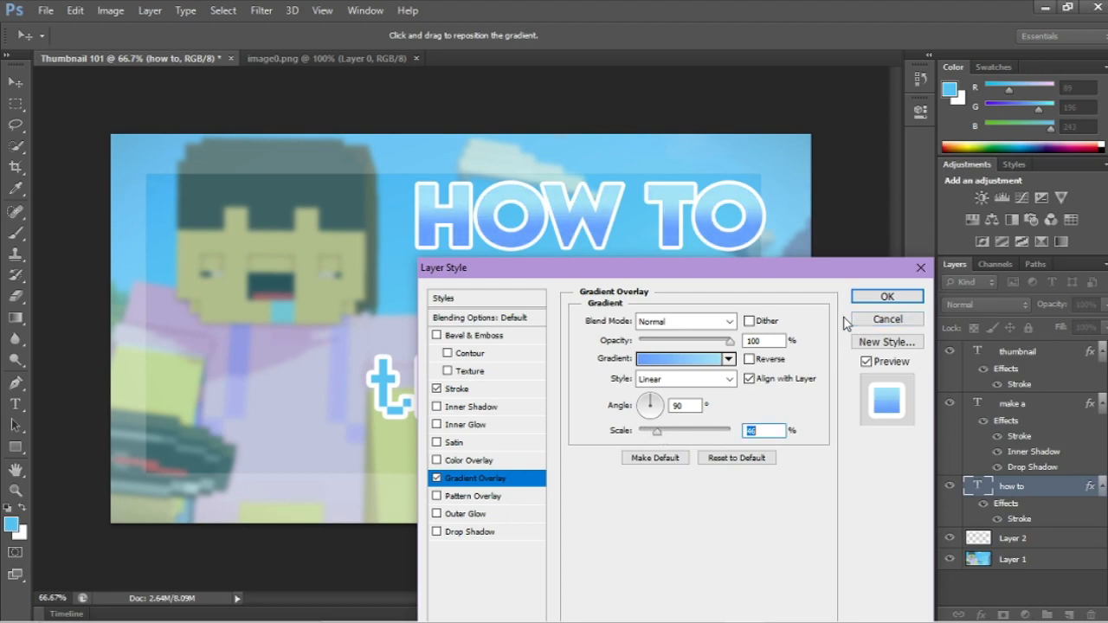
{"action": "left_click", "coordinate": [866, 298]}
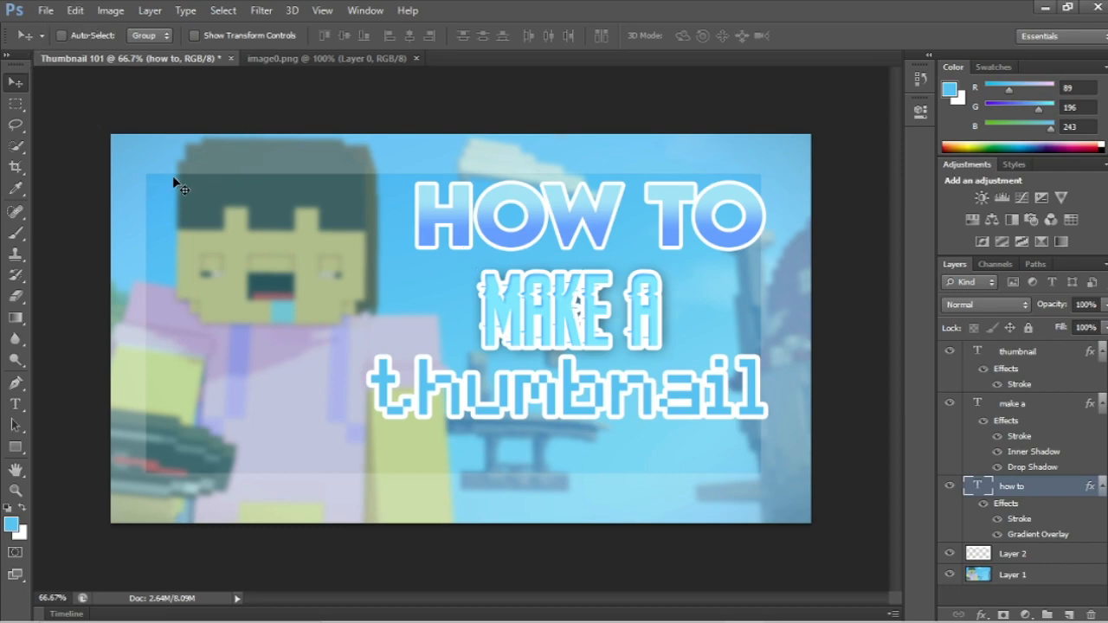
Step: Close the image0.png document and save the thumbnail as JPEG "Thumbnail 101.jpg" in the Overlays folder at maximum quality 12, Baseline ("Standard")
{"action": "left_click", "coordinate": [416, 58]}
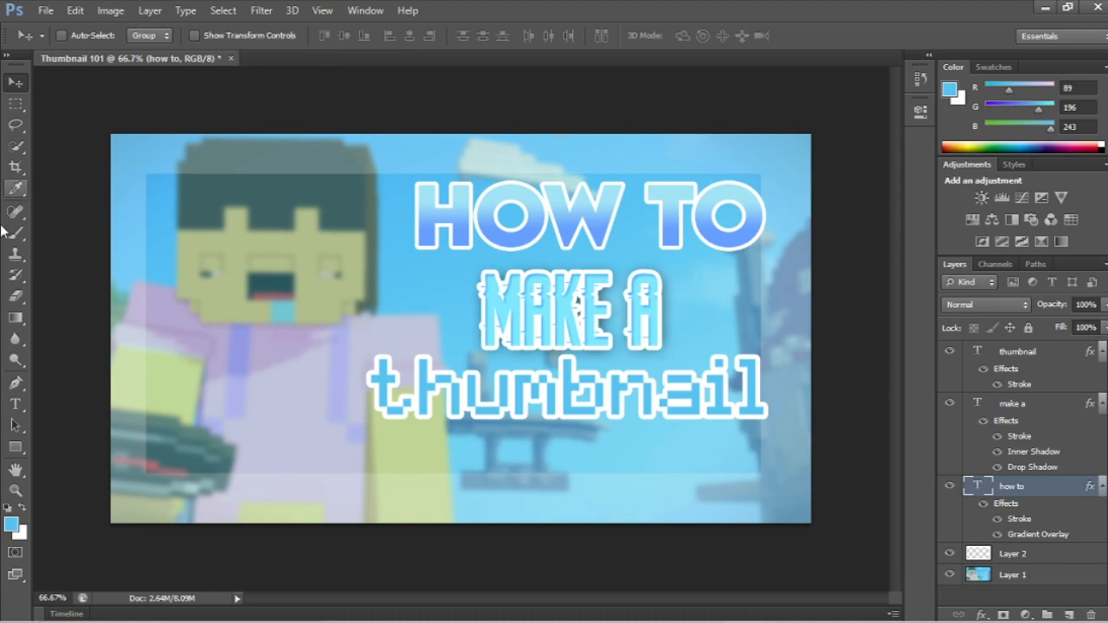
{"action": "left_click", "coordinate": [45, 11]}
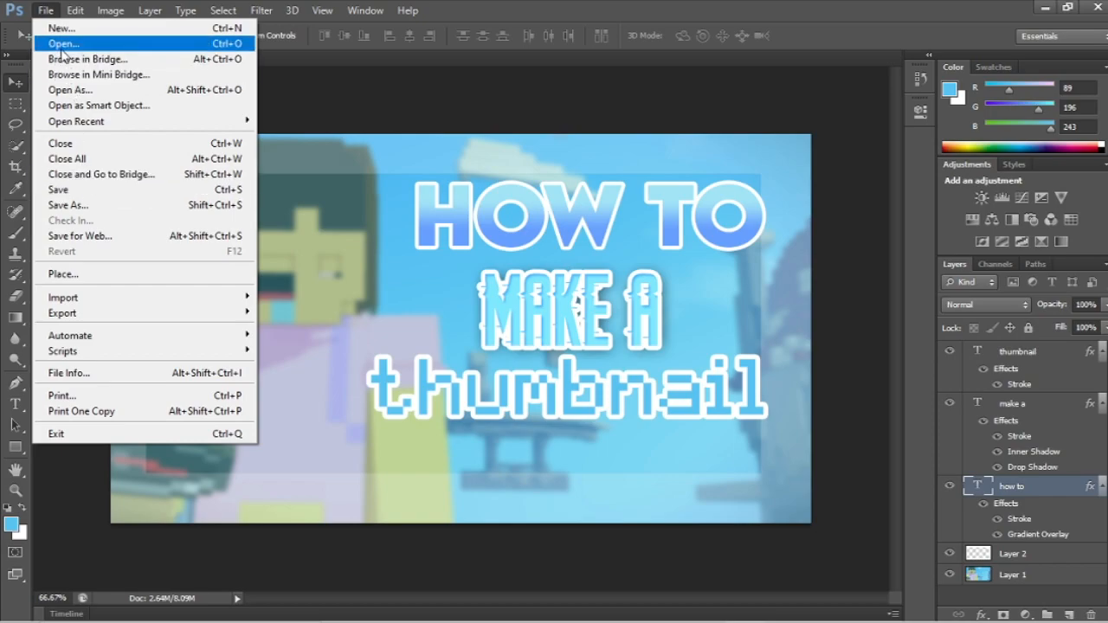
{"action": "left_click", "coordinate": [84, 205]}
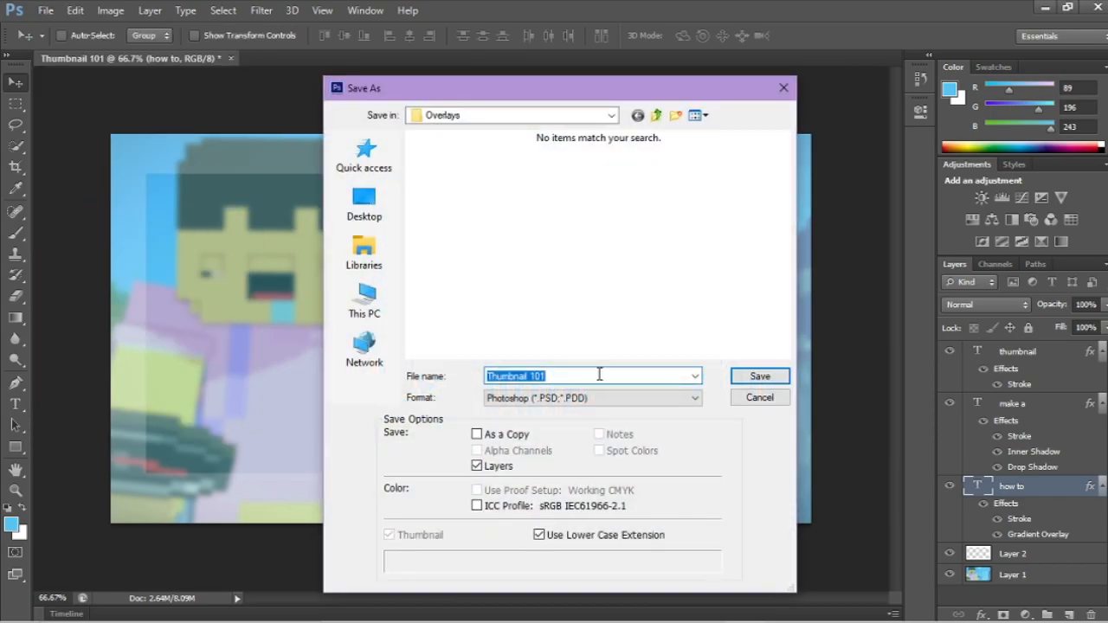
{"action": "left_click", "coordinate": [586, 376]}
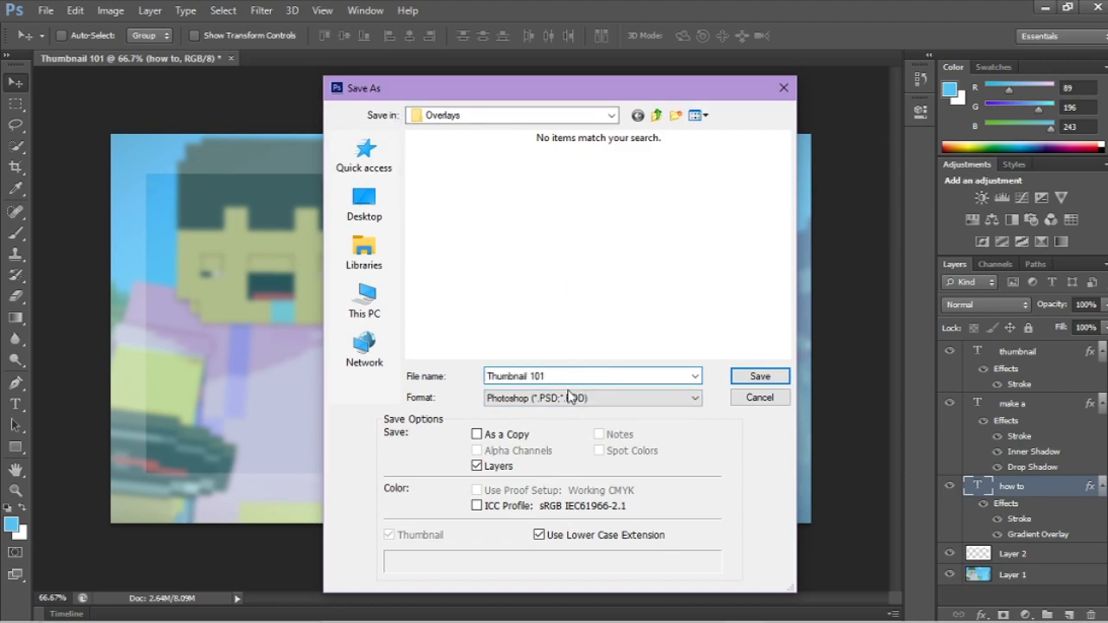
{"action": "left_click", "coordinate": [501, 400]}
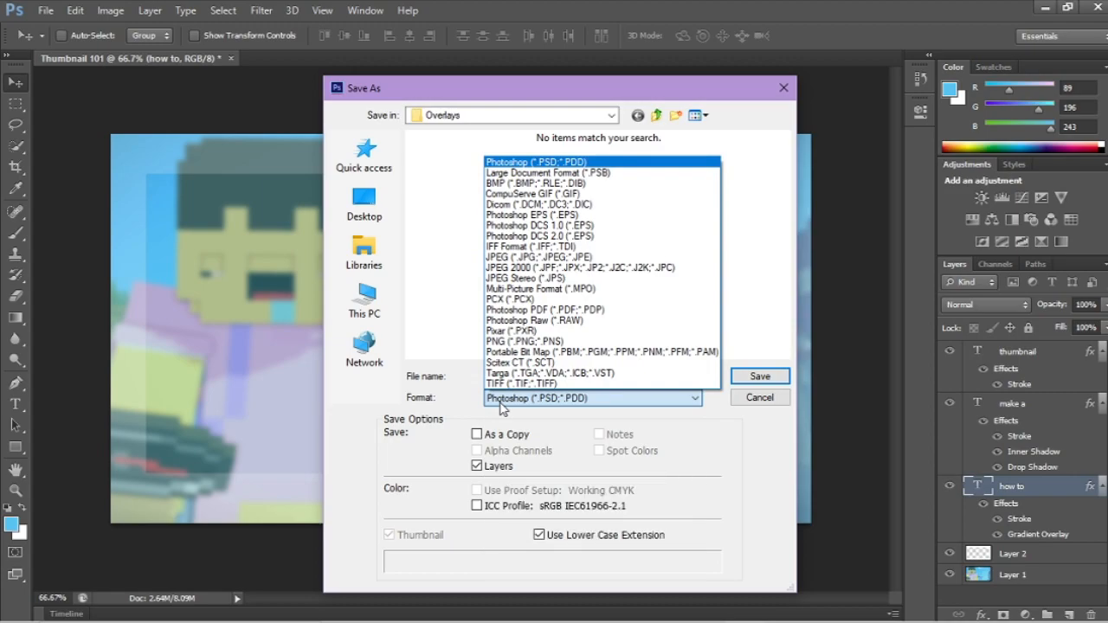
{"action": "left_click", "coordinate": [509, 259]}
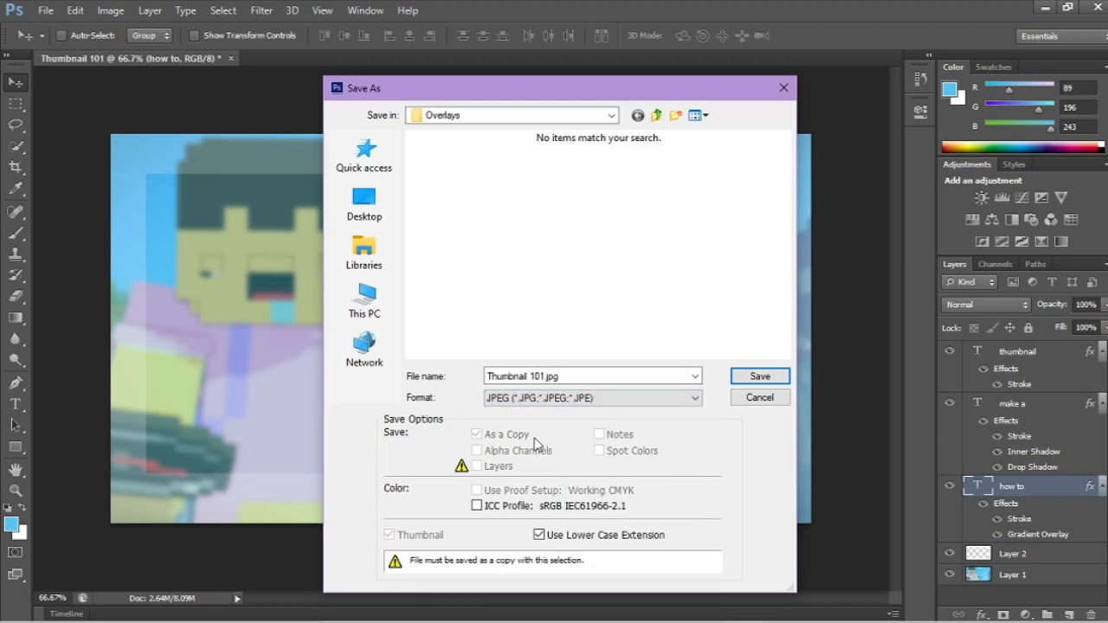
{"action": "left_click", "coordinate": [738, 381]}
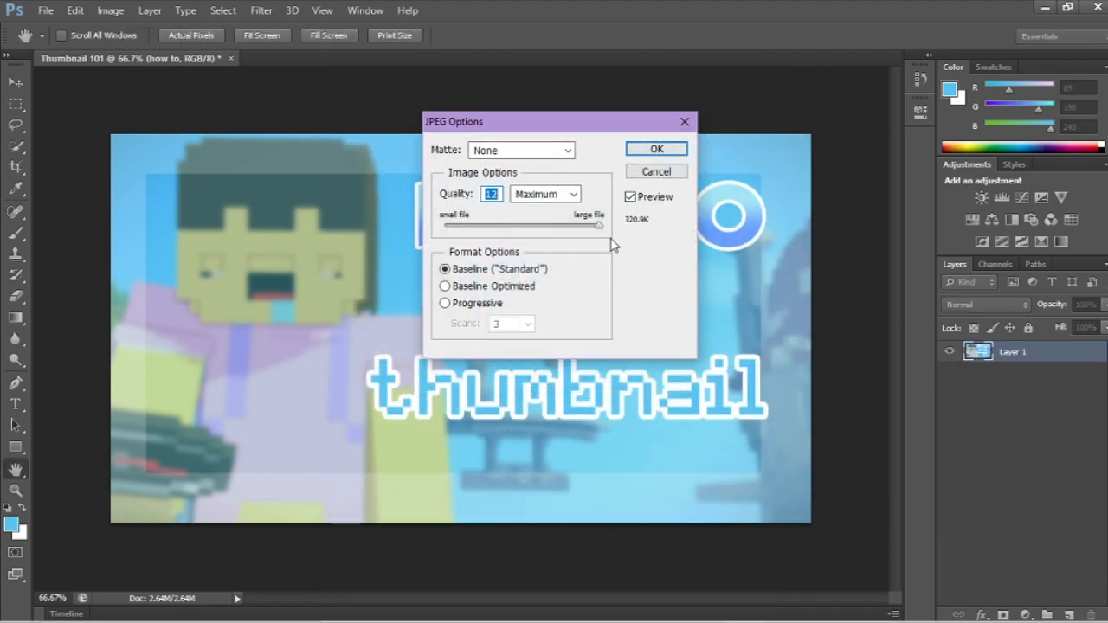
{"action": "left_click", "coordinate": [655, 150]}
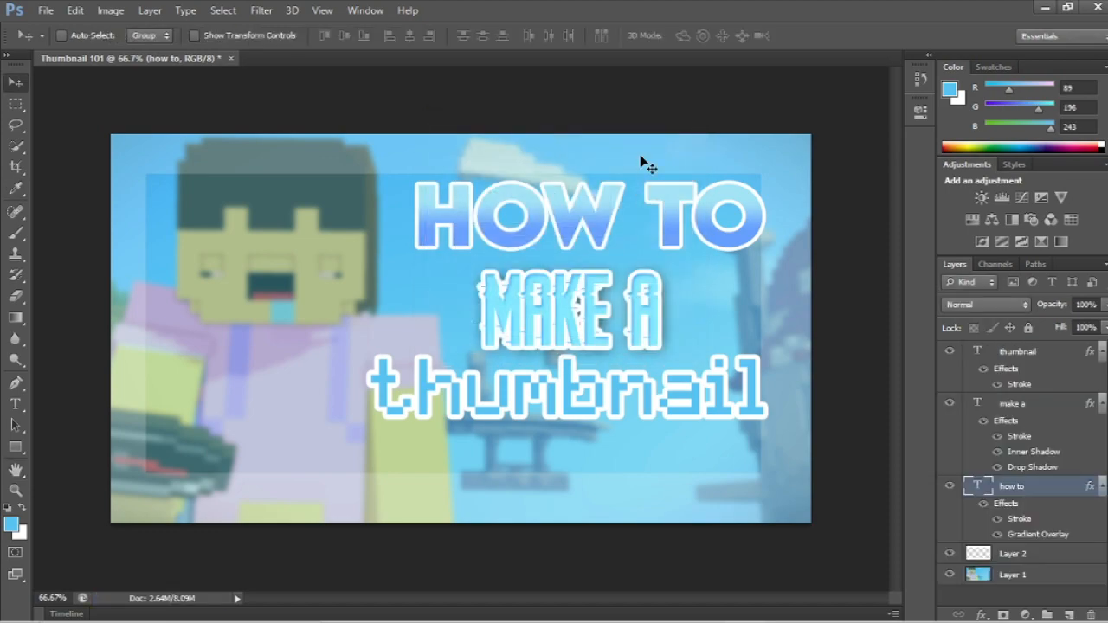